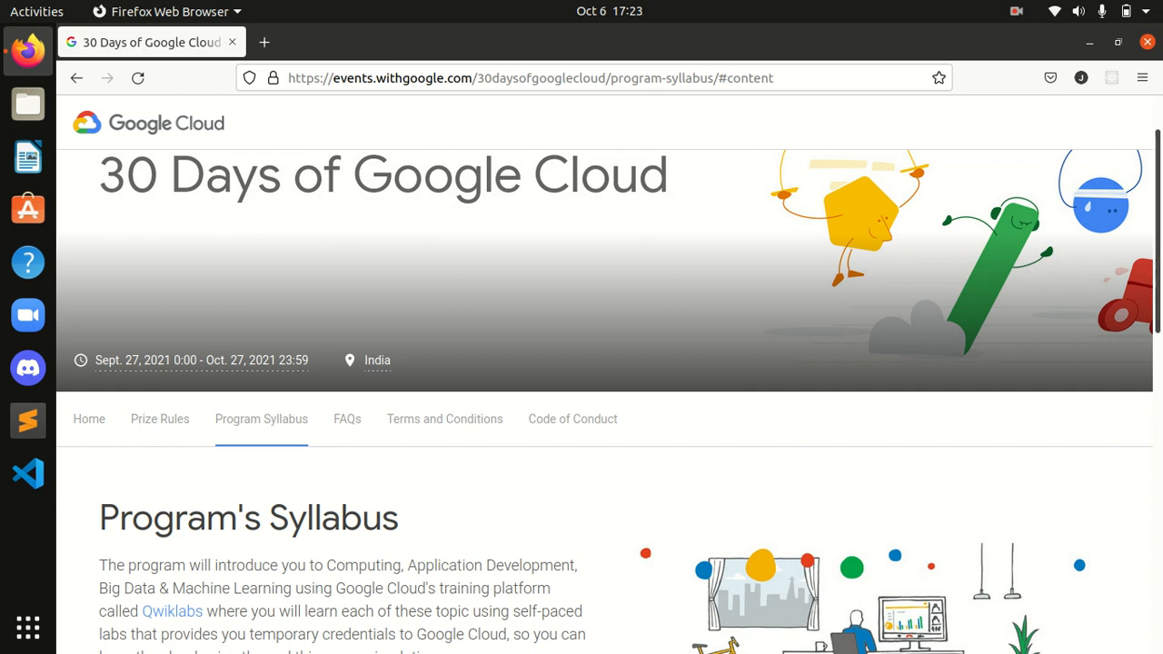
Expand the Data Science & Machine Learning Track in the program syllabus and open its Engineer Data in Google Cloud quest.
scroll(877, 489, "down", 8)
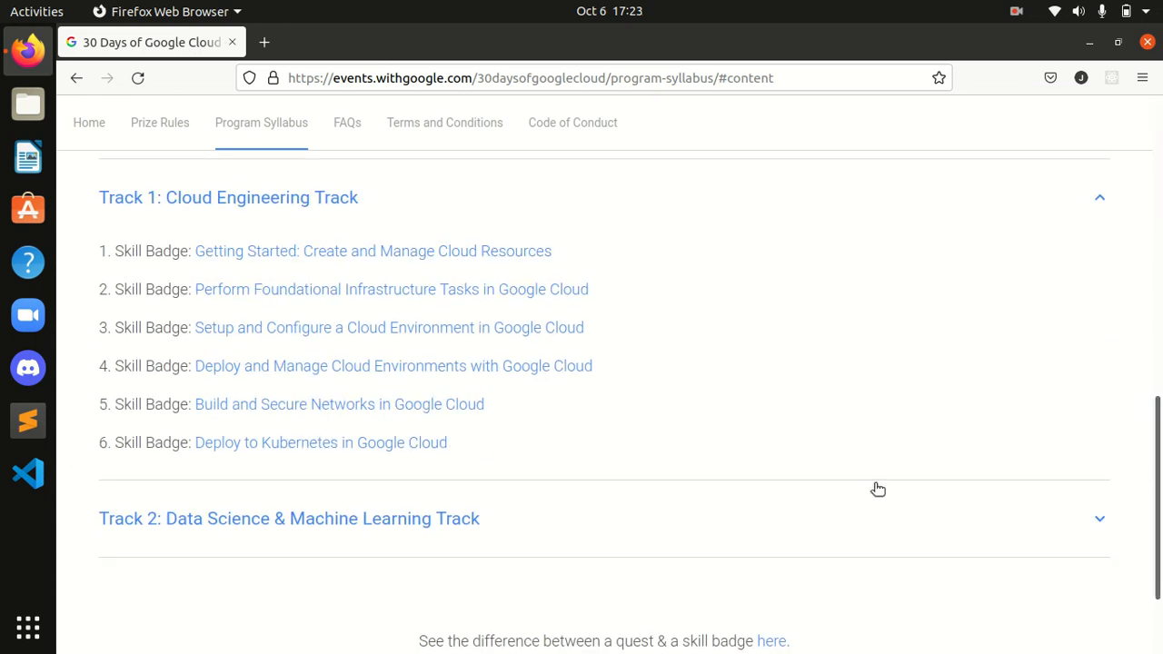
left_click(242, 514)
scroll(1157, 536, "down", 3)
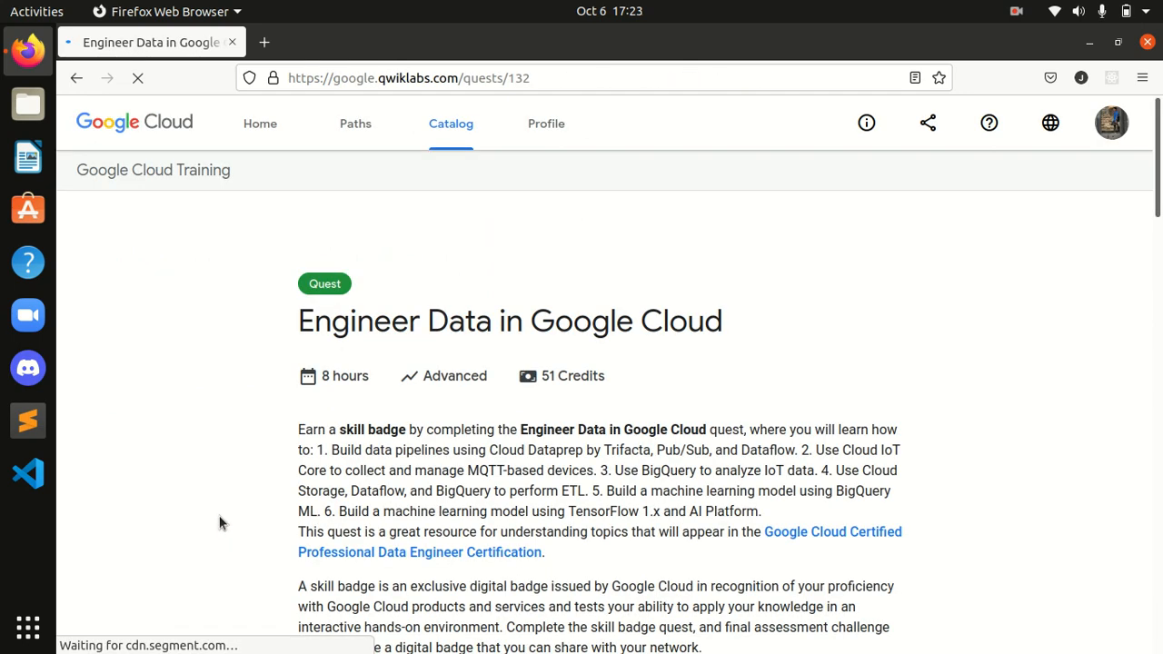
Open the lab "Predict Visitor Purchases with a Classification Model in BQML" from the quest's lab list.
scroll(672, 427, "down", 3)
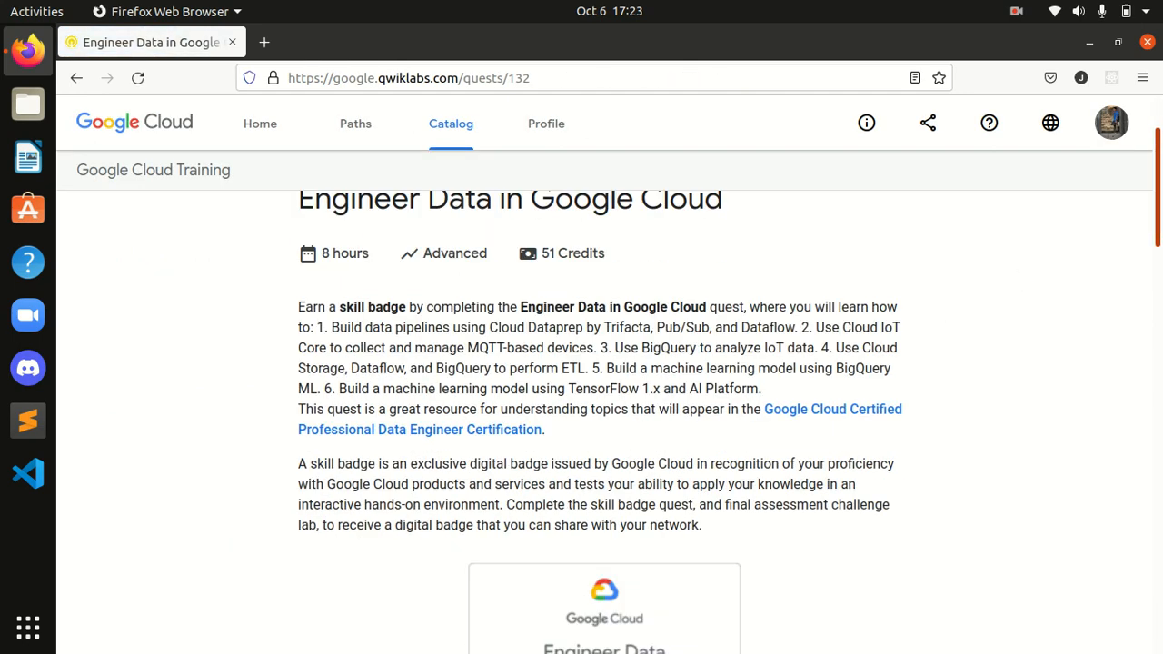
scroll(1157, 350, "down", 10)
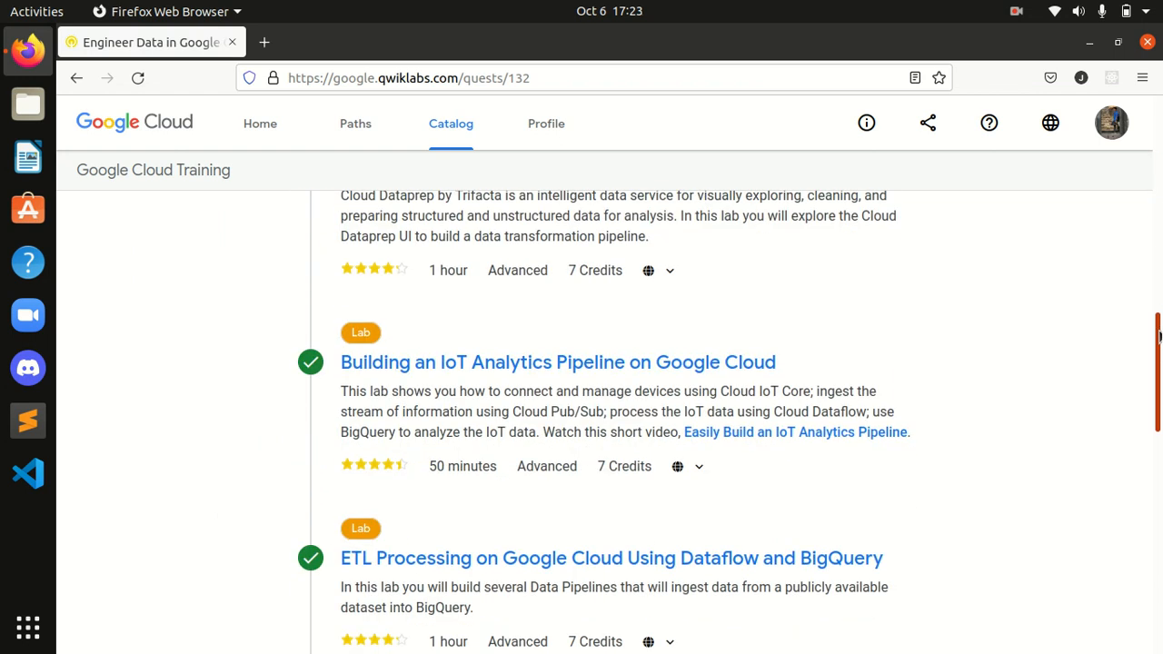
scroll(1157, 350, "down", 5)
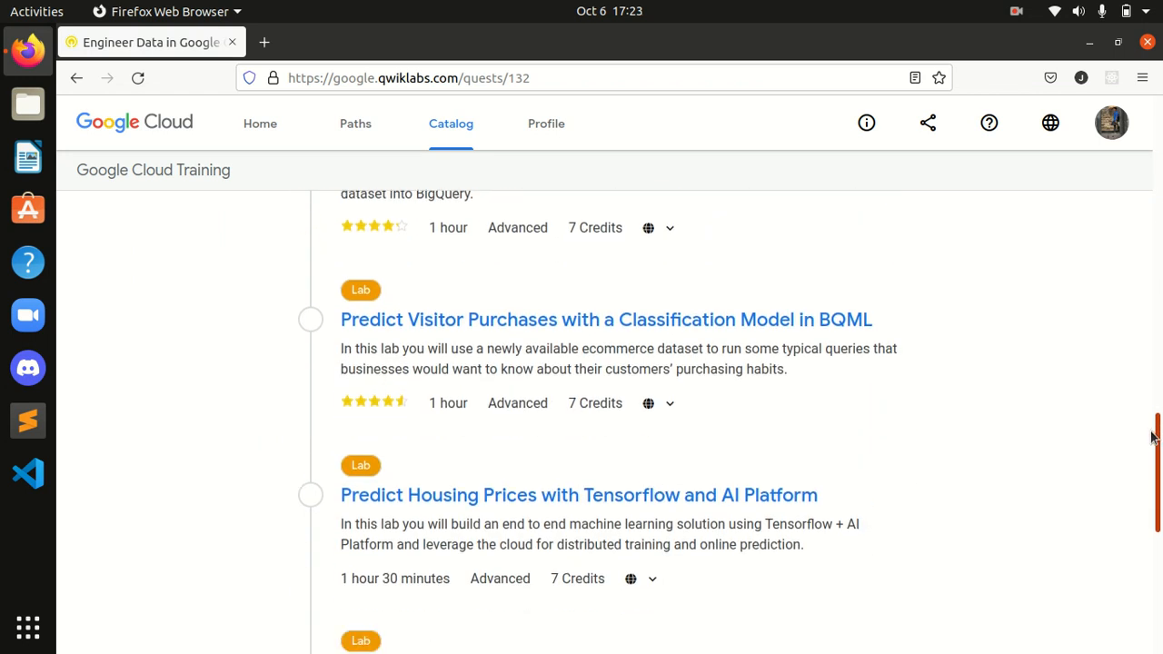
left_click(452, 323)
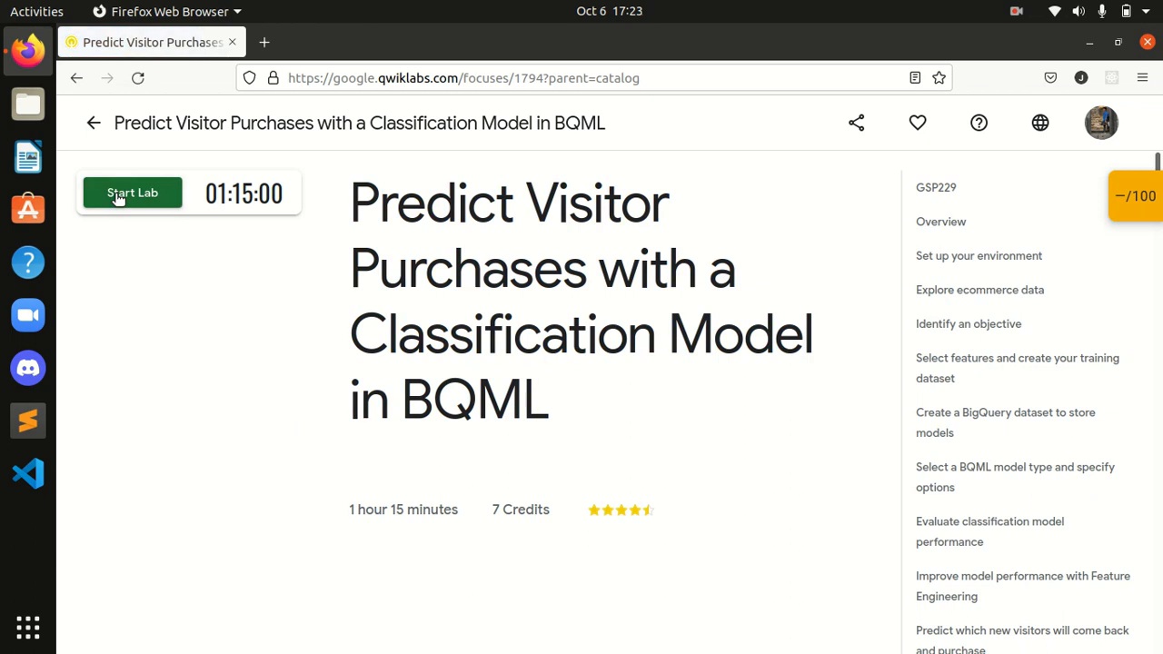
Start the lab and open the Google Console for its temporary project.
left_click(118, 198)
left_click(504, 452)
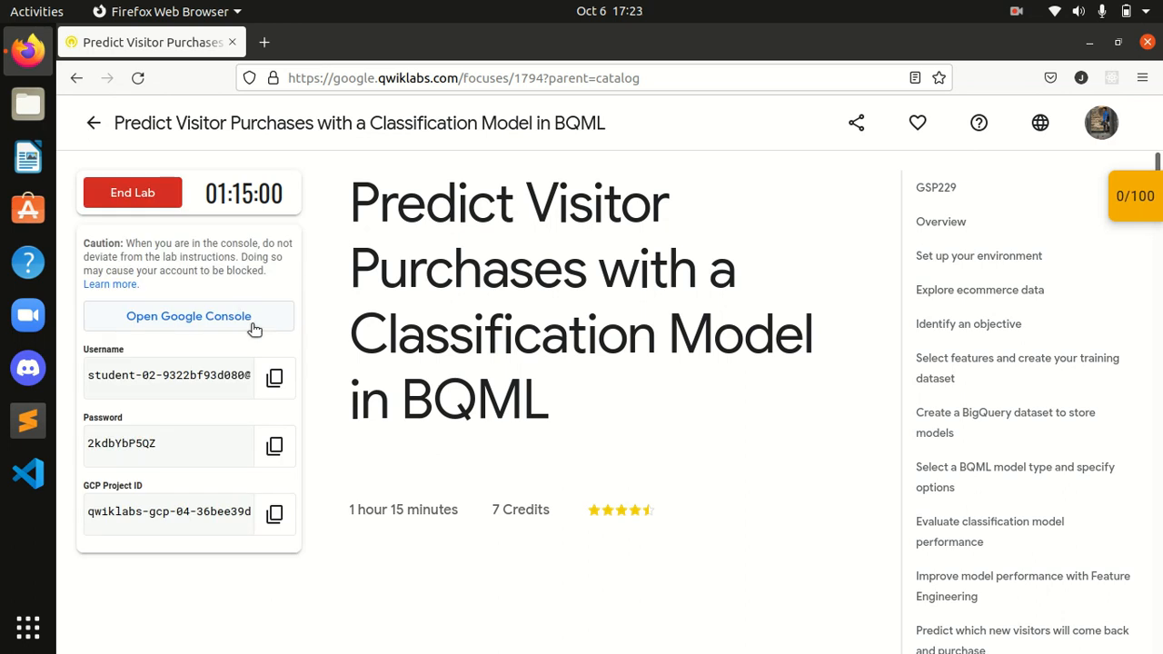
left_click(216, 314)
Copy the lab's username and submit it as another account on the Google sign-in page.
left_click(201, 44)
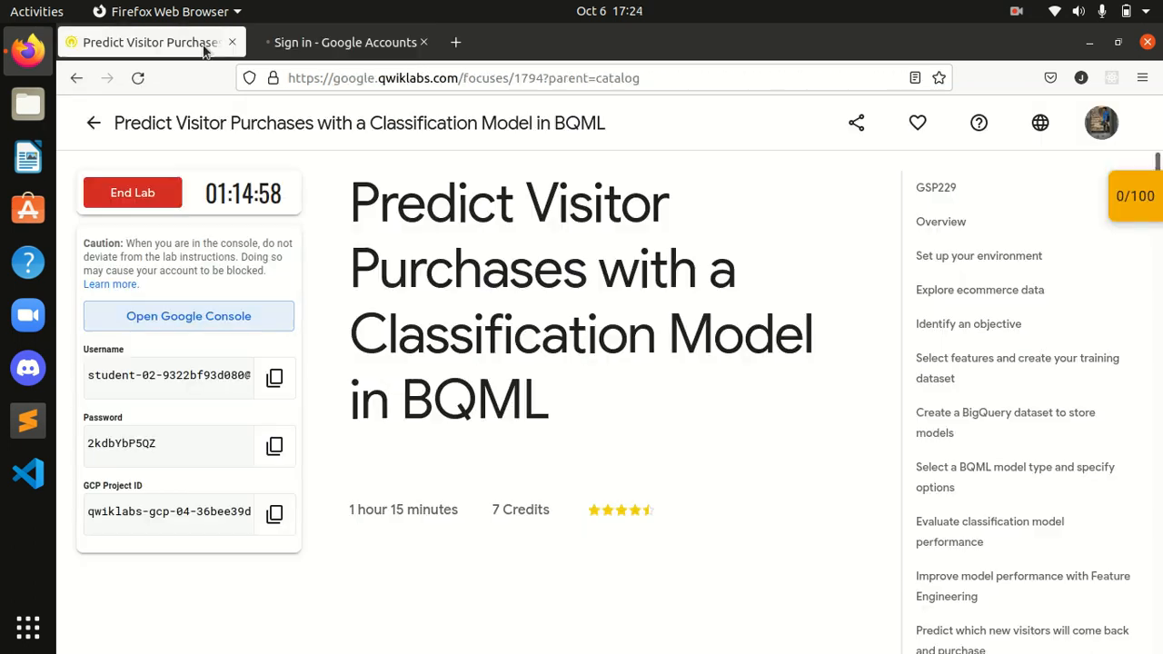
left_click(274, 377)
left_click(337, 54)
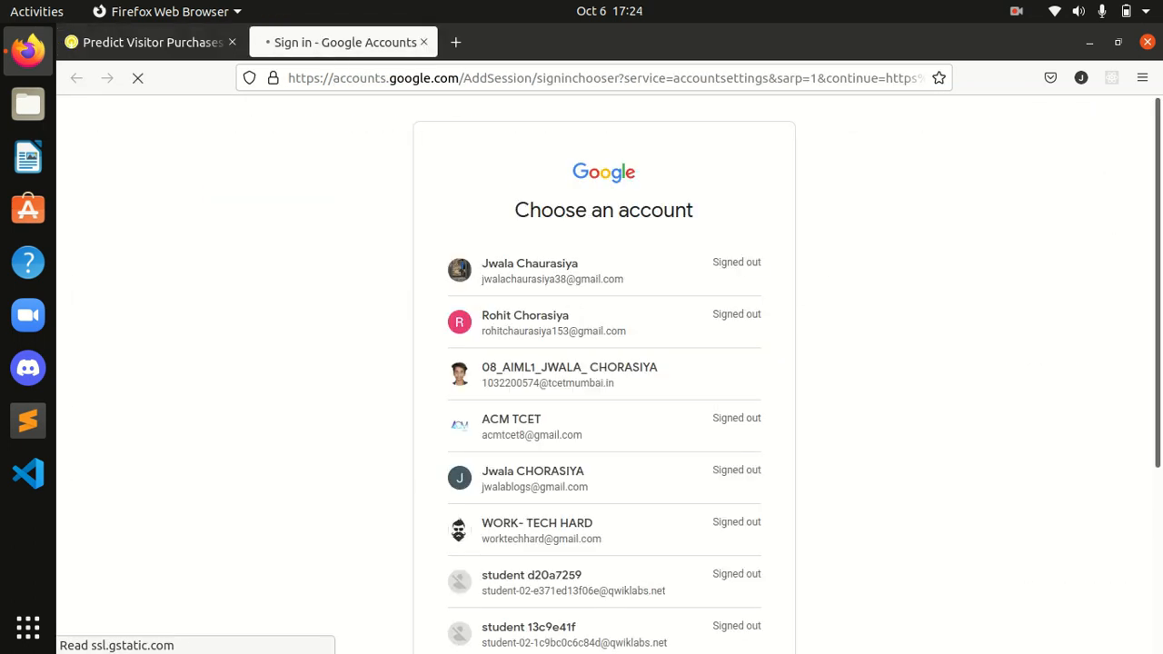
scroll(973, 281, "down", 5)
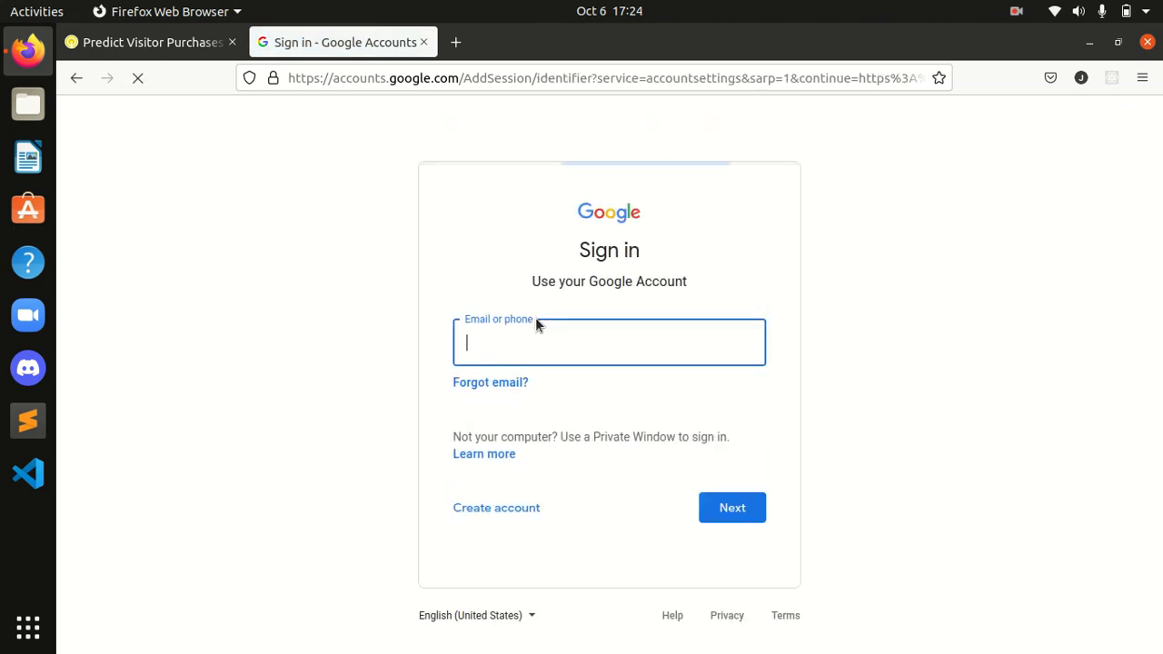
key("ctrl+v")
left_click(750, 514)
Copy the lab's password, sign in to the student account with it, and decline saving the login in the browser.
left_click(172, 54)
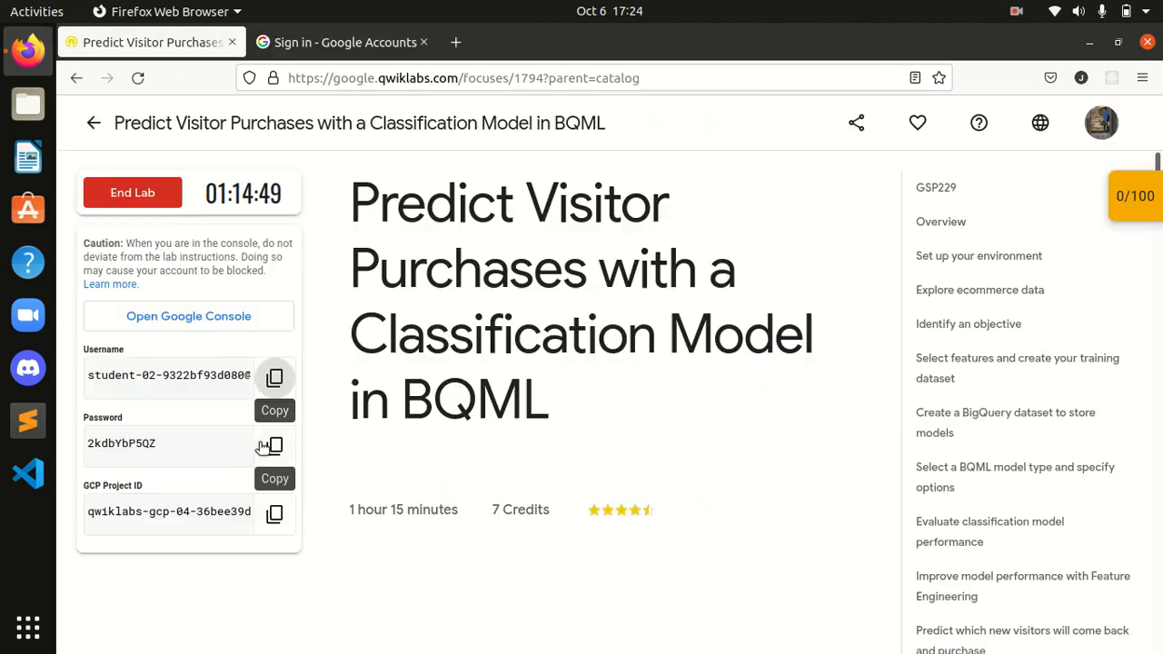
left_click(275, 446)
left_click(341, 42)
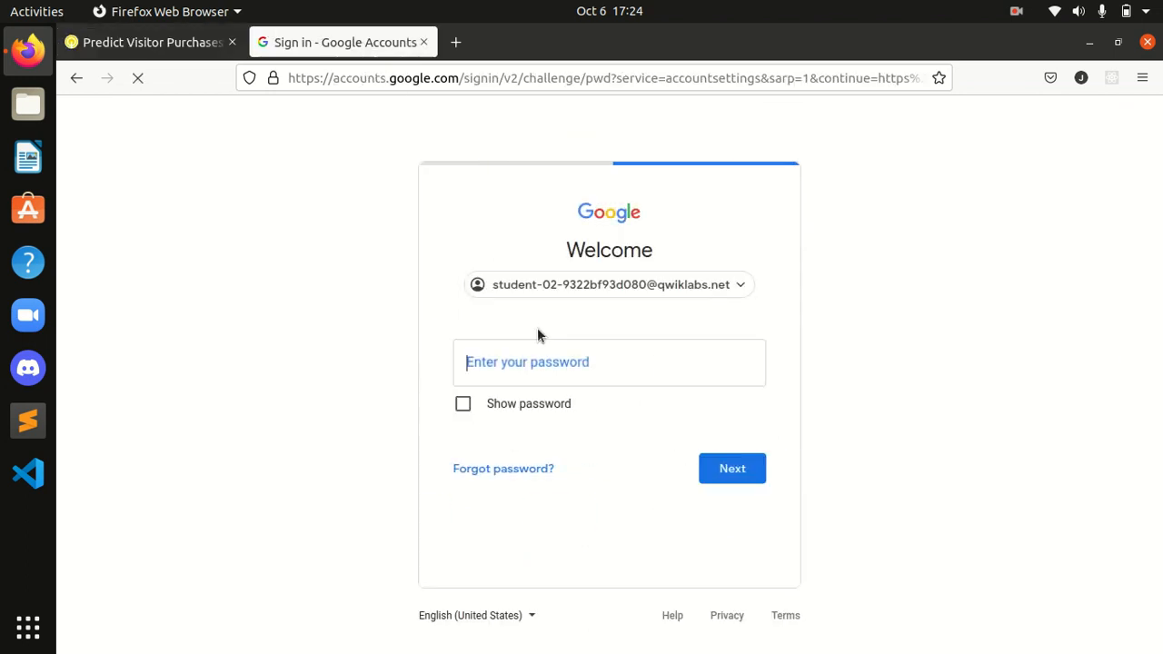
key("ctrl+v")
left_click(734, 478)
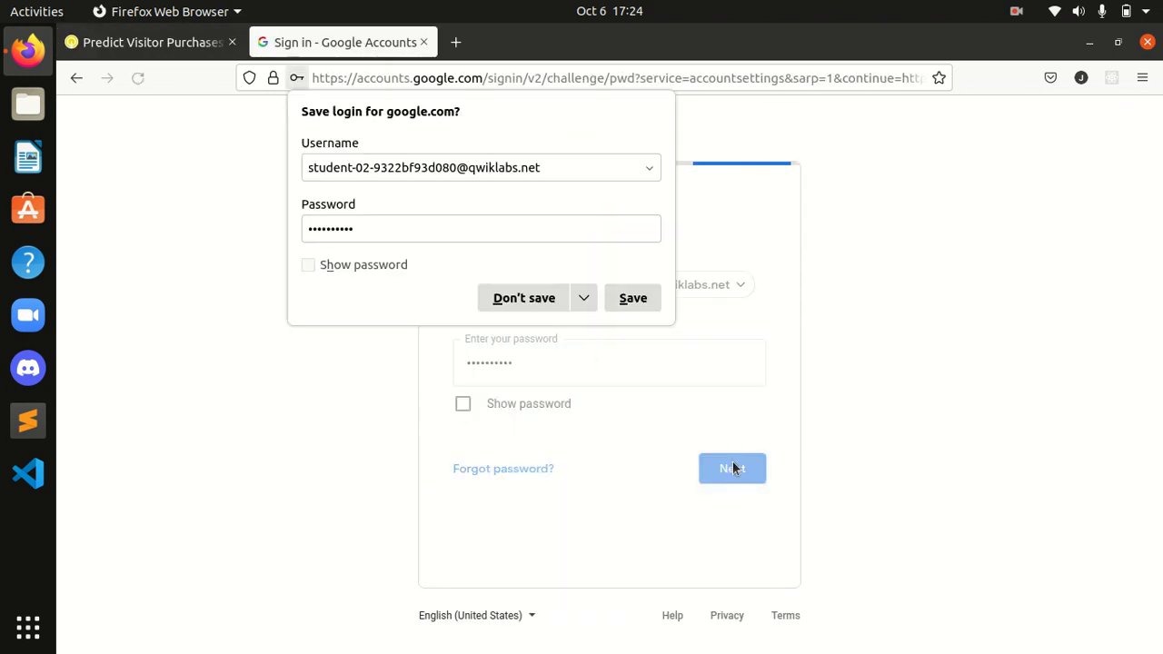
left_click(508, 306)
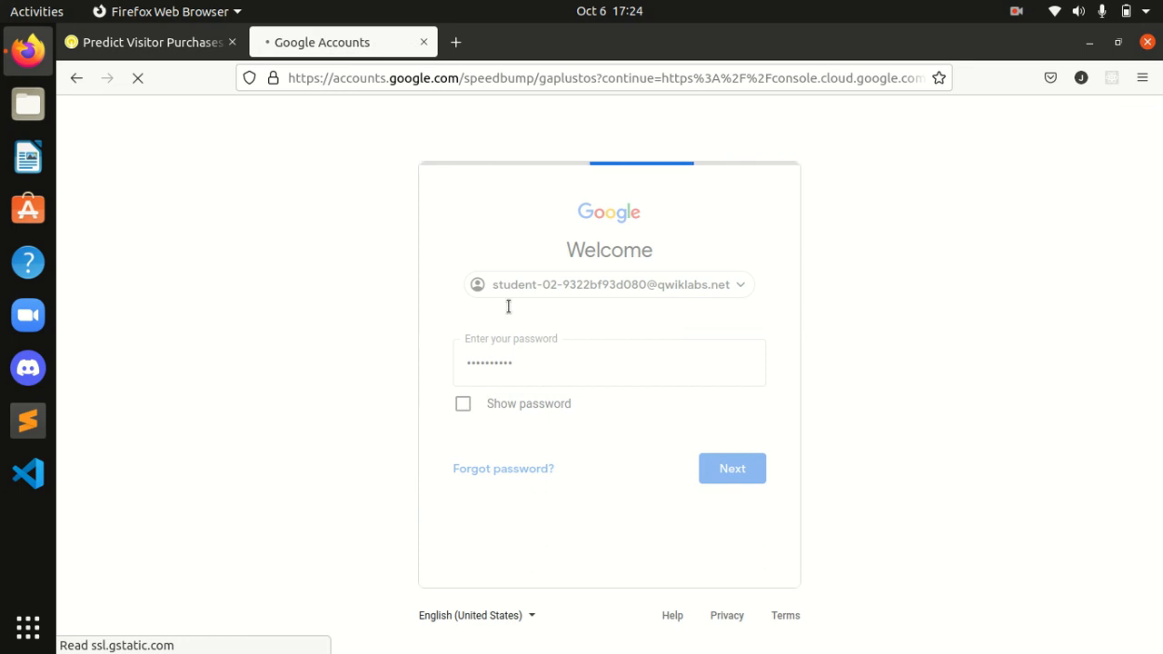
Accept the new account's terms and agree to the Google Cloud Platform Terms of Service.
scroll(508, 569, "down", 1)
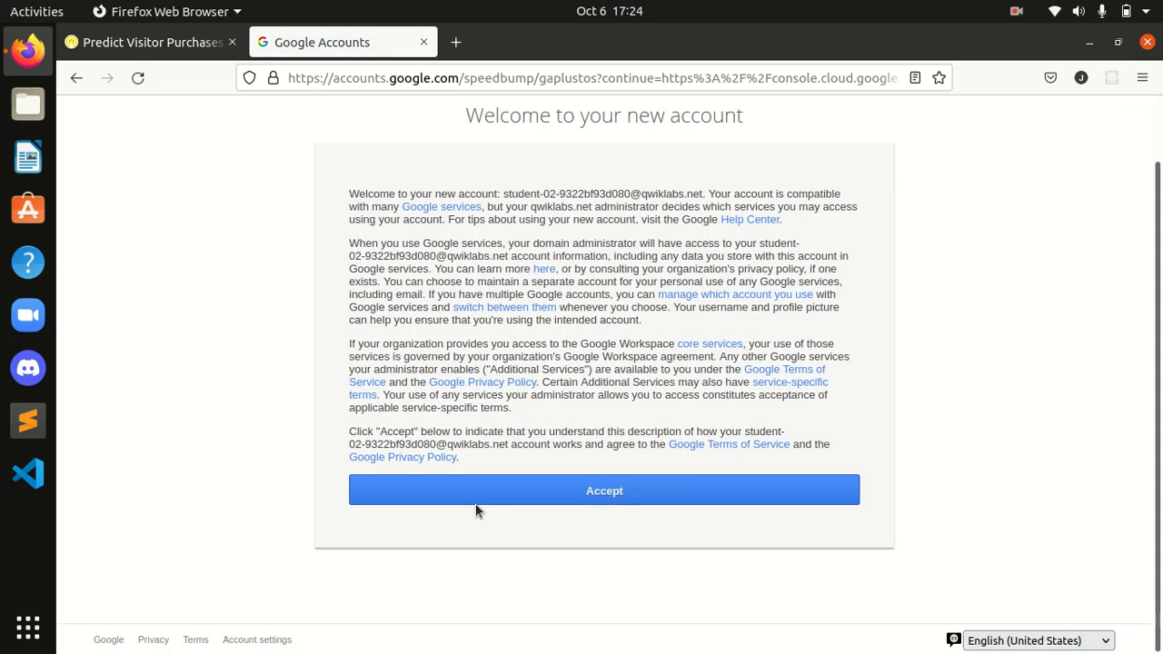
left_click(475, 500)
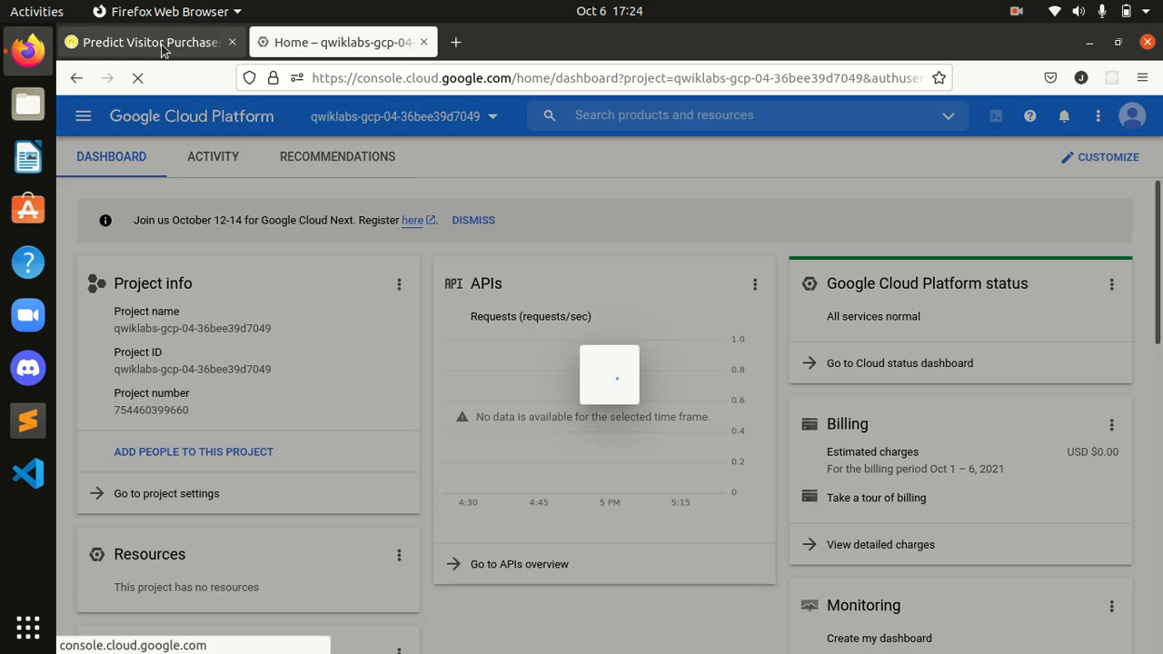
left_click(164, 50)
left_click(354, 46)
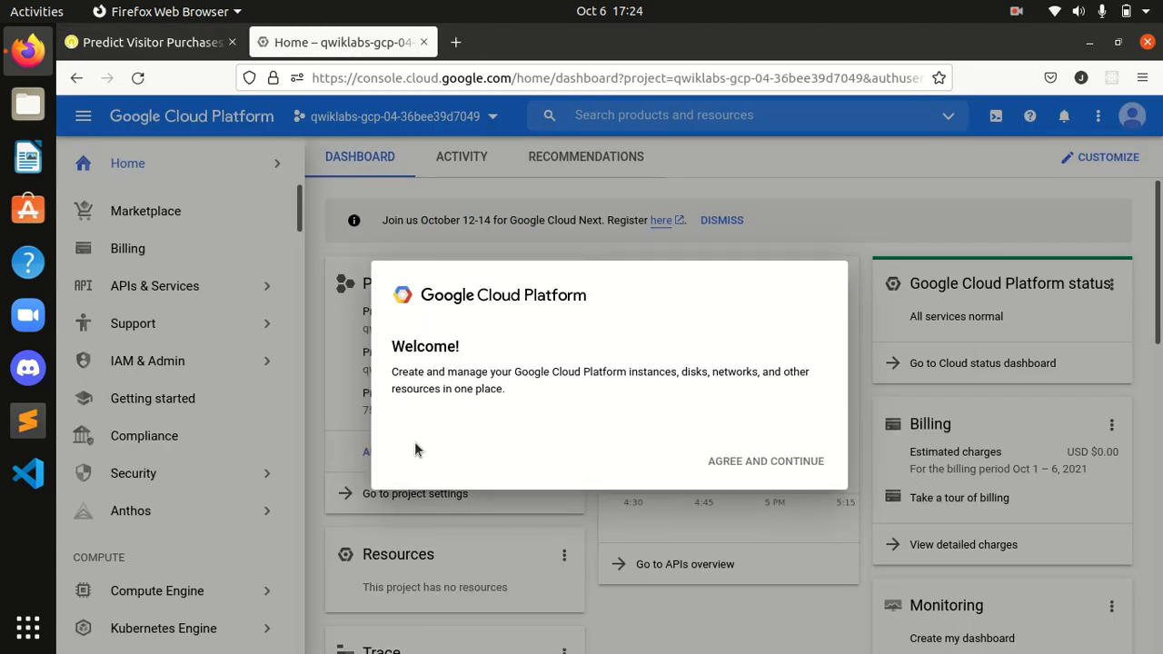
left_click(398, 450)
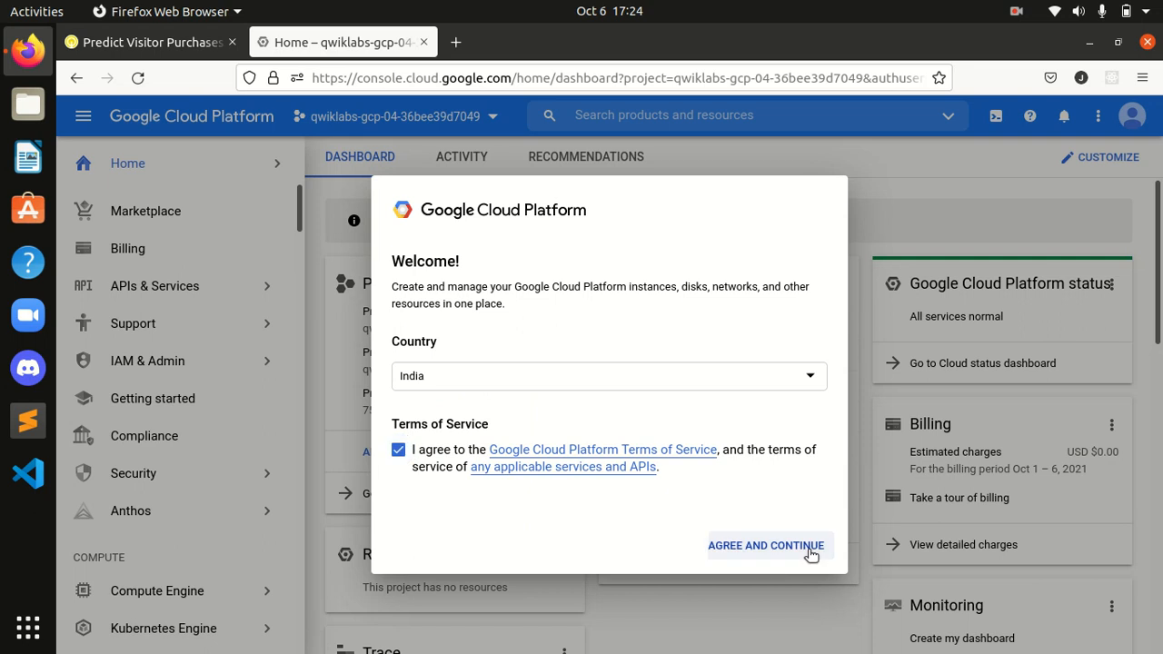
left_click(811, 549)
Read the lab's "Set up your environment" instructions on opening BigQuery and accessing the course dataset.
left_click(192, 36)
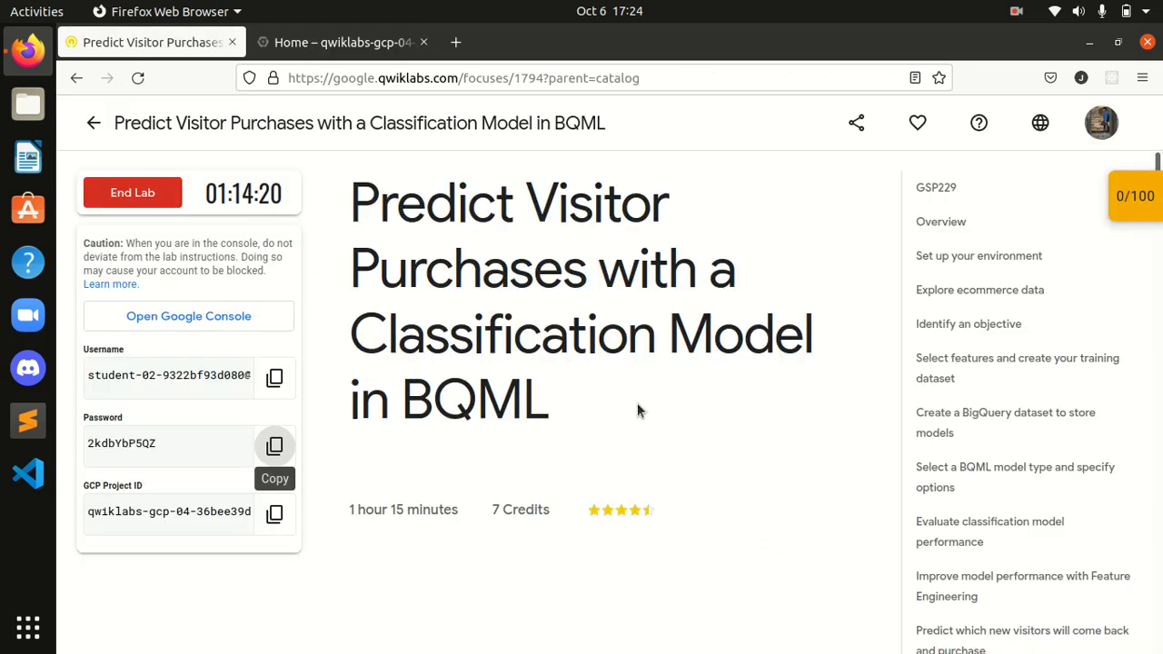
left_click(951, 265)
scroll(745, 487, "down", 3)
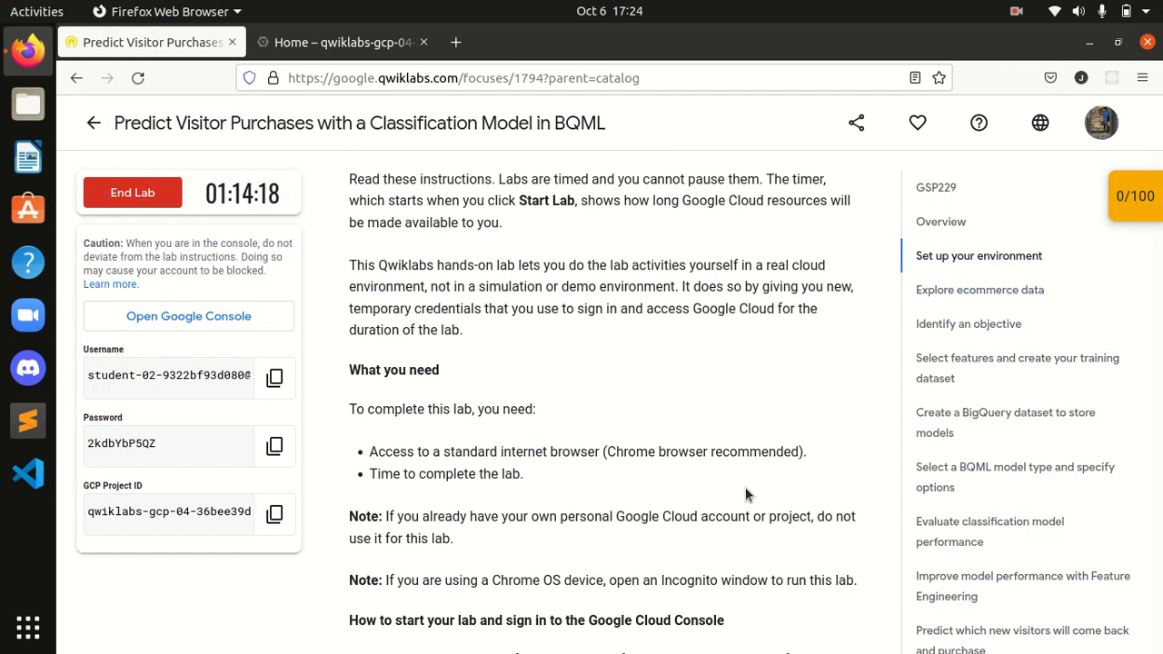
scroll(745, 494, "down", 10)
scroll(744, 494, "down", 3)
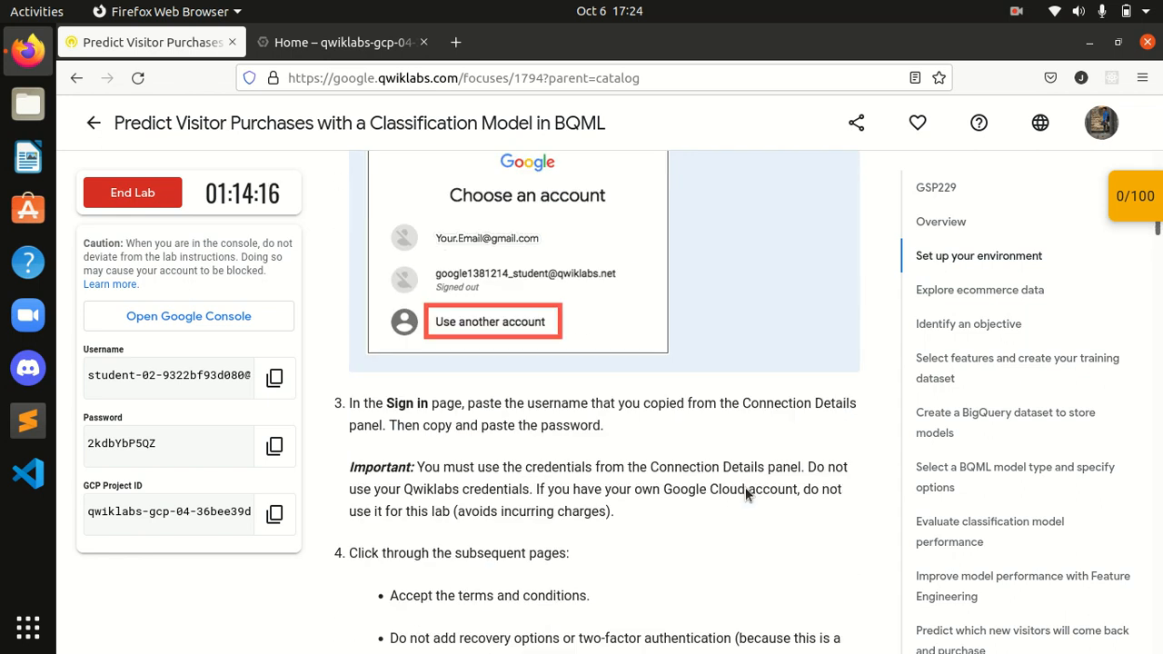
scroll(744, 494, "up", 1)
scroll(744, 494, "down", 5)
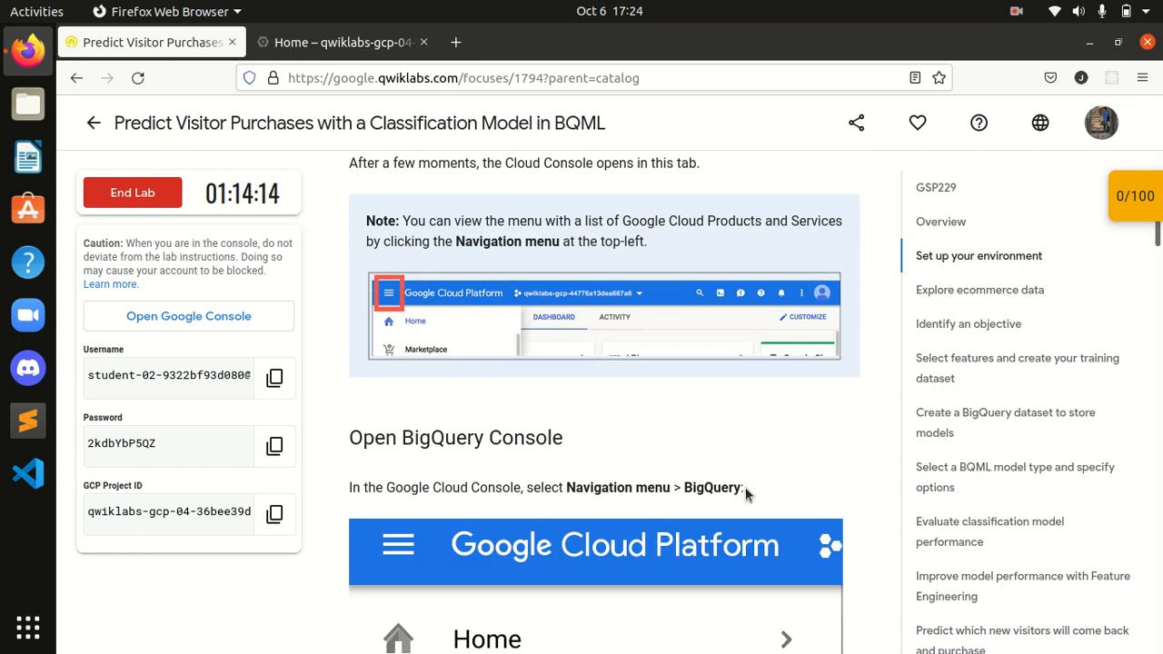
scroll(745, 487, "down", 2)
scroll(745, 489, "up", 1)
scroll(745, 488, "up", 5)
scroll(744, 491, "down", 4)
scroll(744, 491, "down", 5)
scroll(744, 489, "down", 8)
scroll(745, 489, "down", 10)
scroll(745, 495, "down", 3)
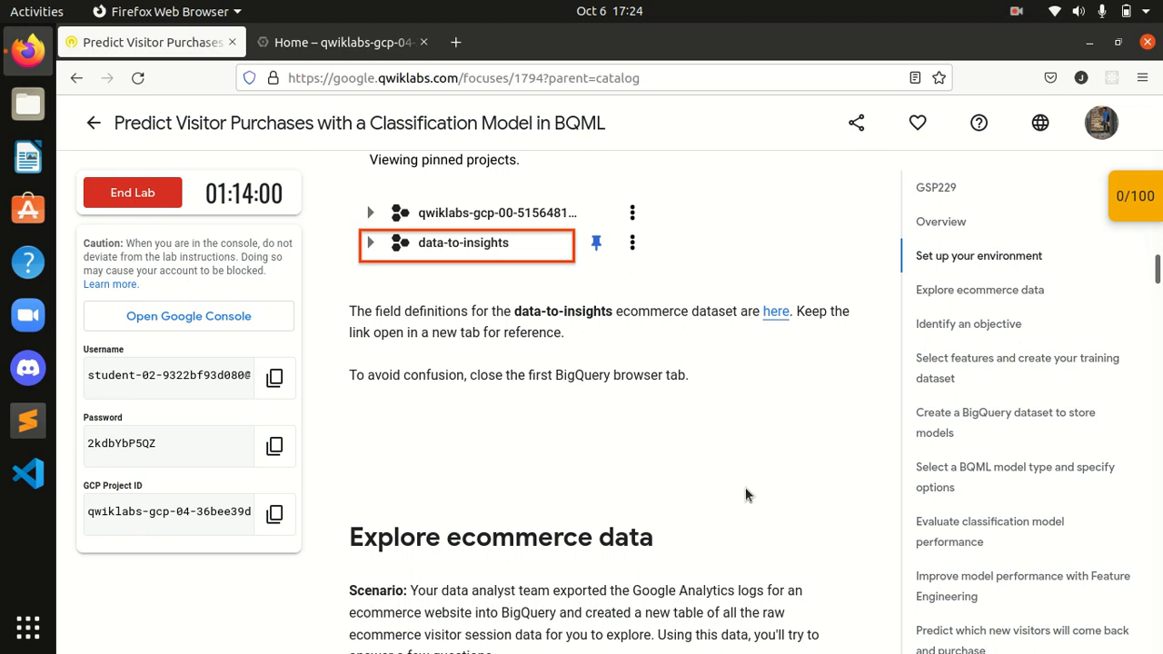
scroll(744, 495, "down", 1)
scroll(745, 495, "up", 3)
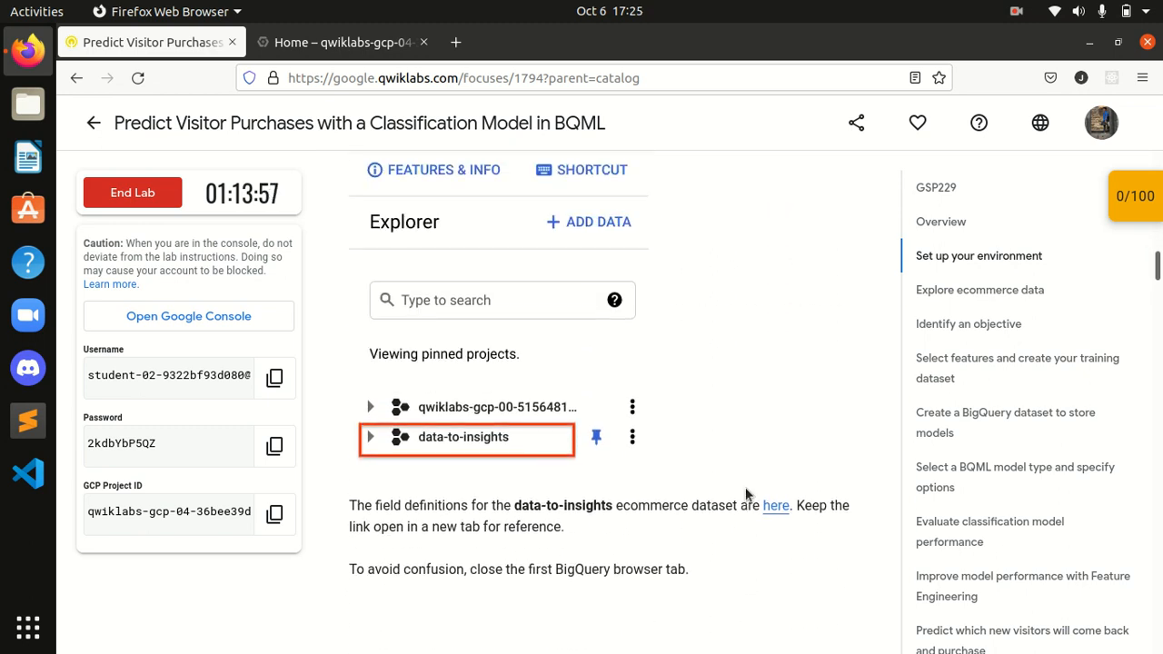
Pin BigQuery in the console's product navigation, open its SQL workspace, dismiss the welcome message, and expand the lab project in the Explorer.
left_click(344, 42)
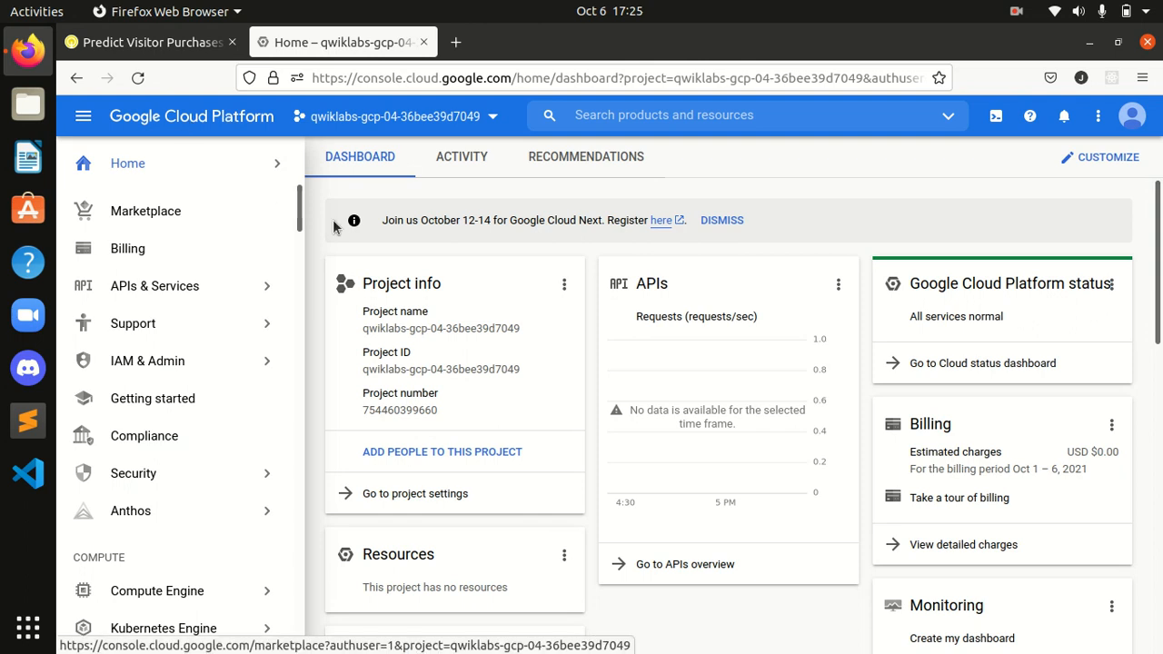
left_click_drag(299, 209, 299, 514)
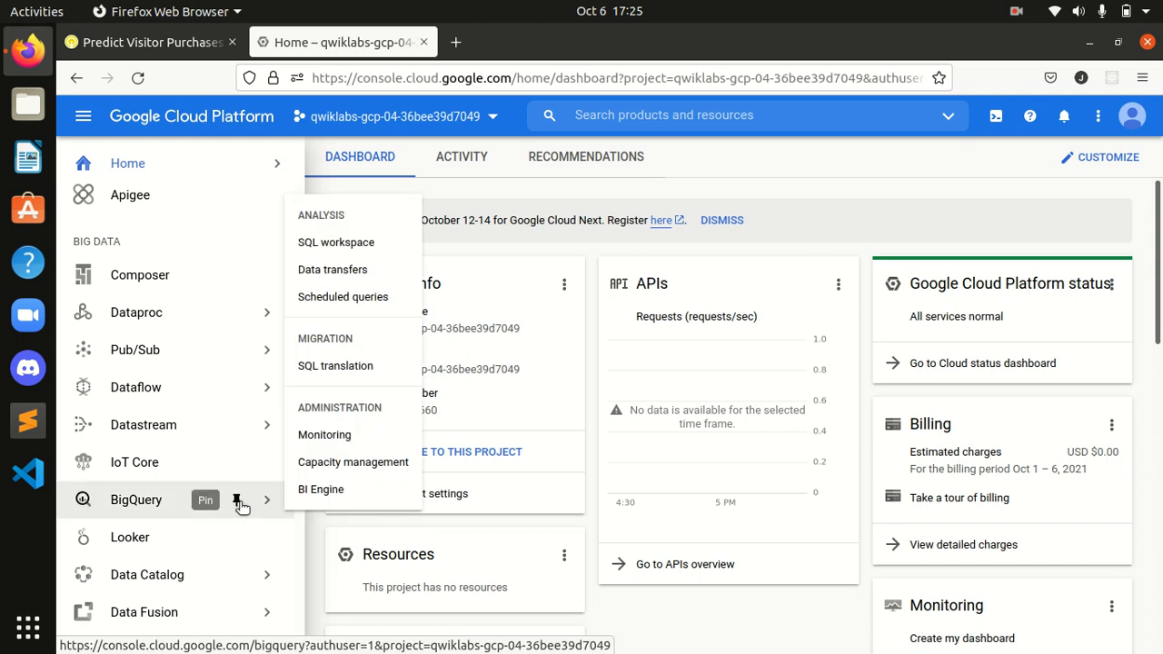
left_click(237, 501)
mouse_move(193, 578)
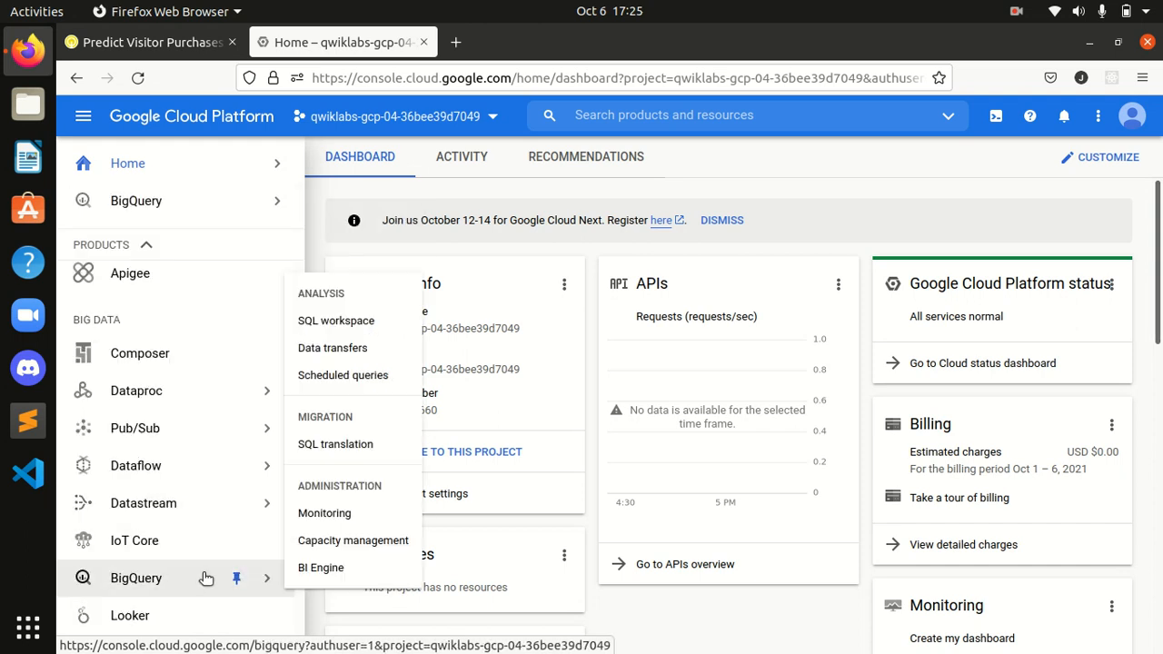
left_click(206, 577)
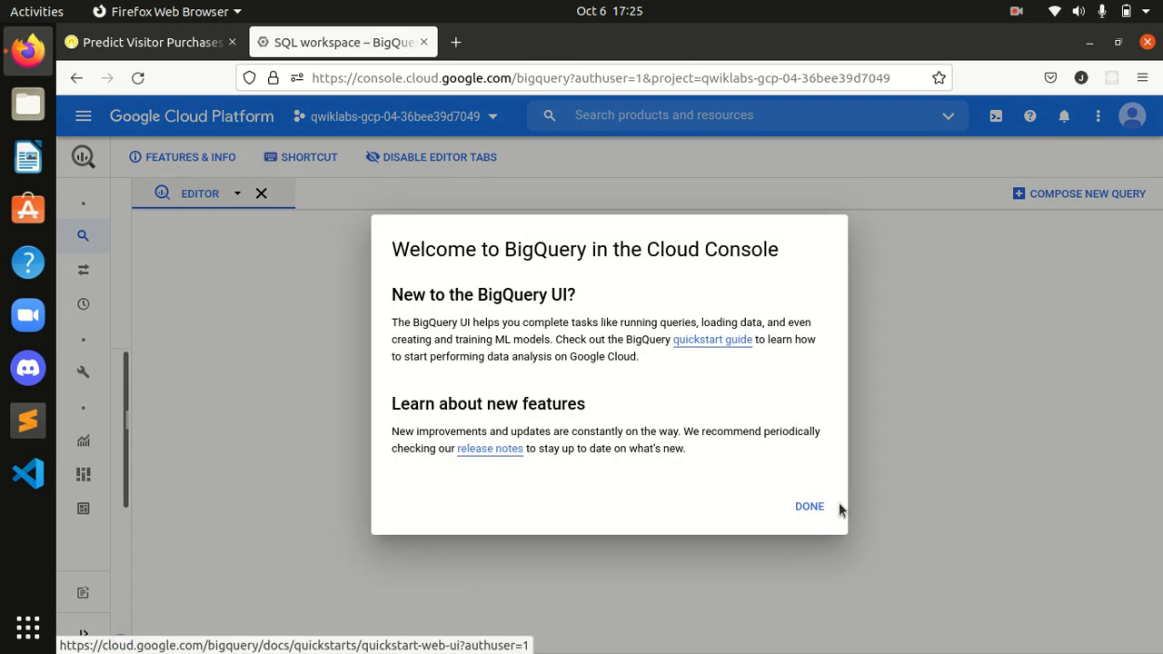
left_click(821, 506)
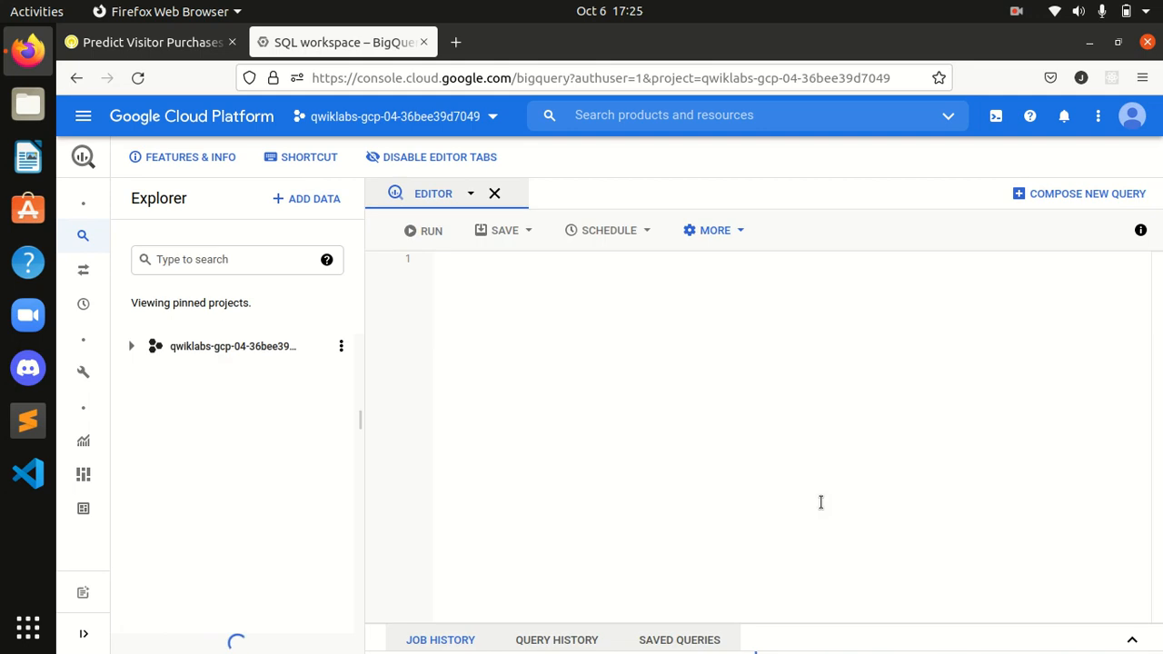
left_click(164, 354)
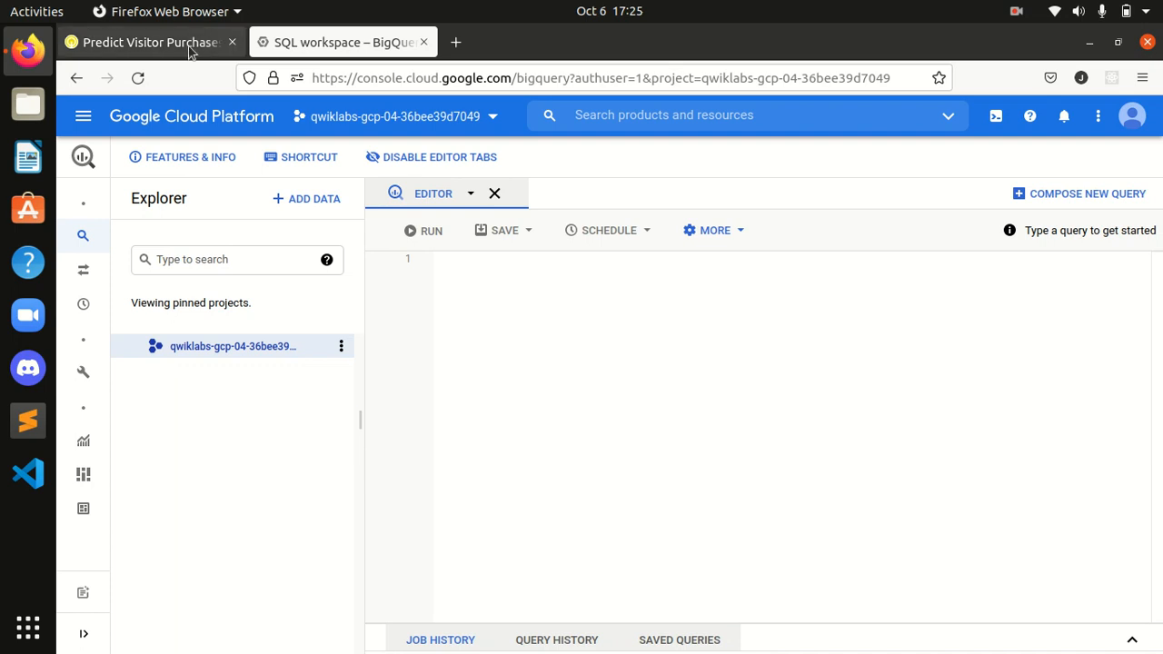
Open the lab's direct link to the public data-to-insights project and switch the resulting BigQuery page to the lab's student account.
left_click(152, 43)
scroll(500, 316, "up", 5)
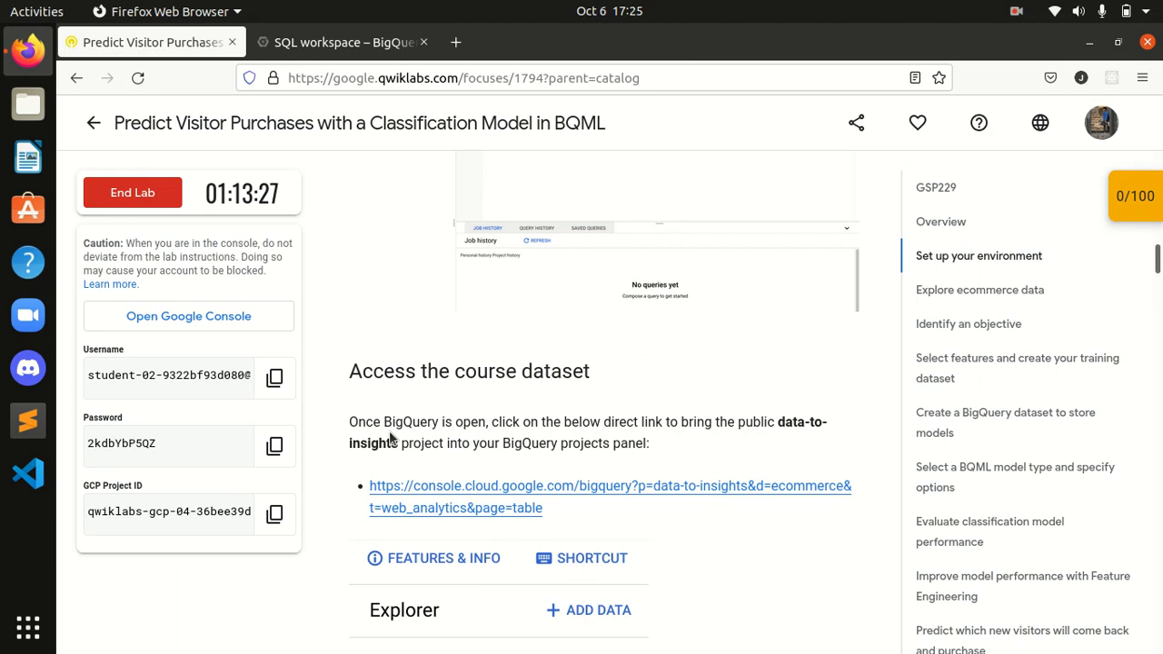
scroll(566, 401, "down", 2)
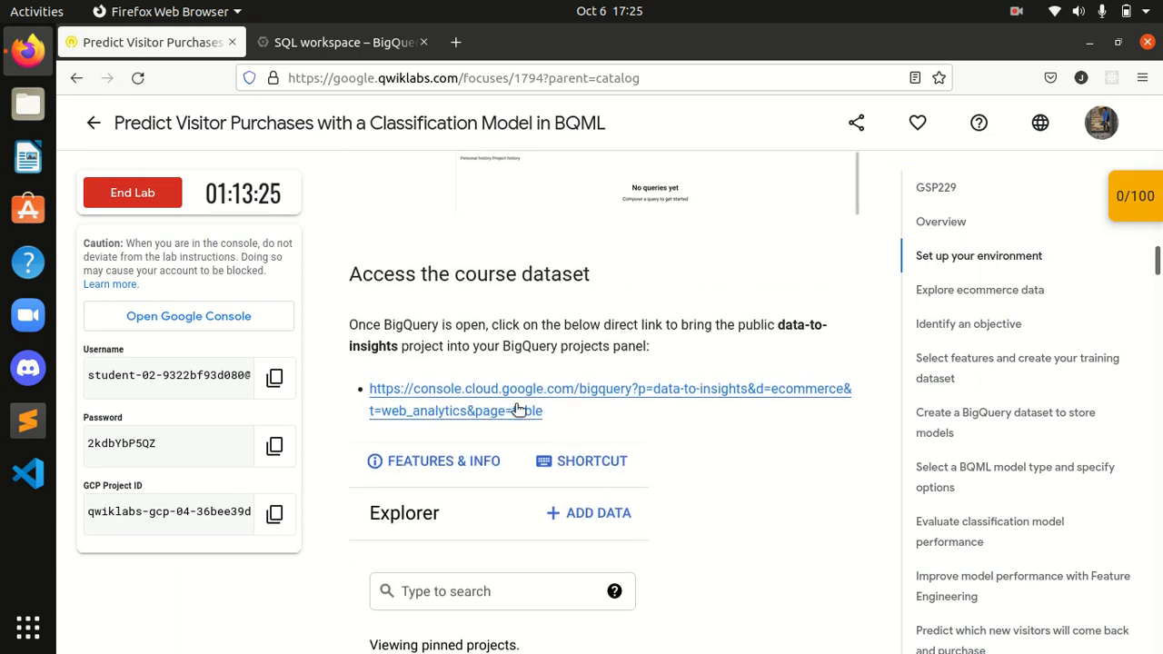
left_click(481, 412)
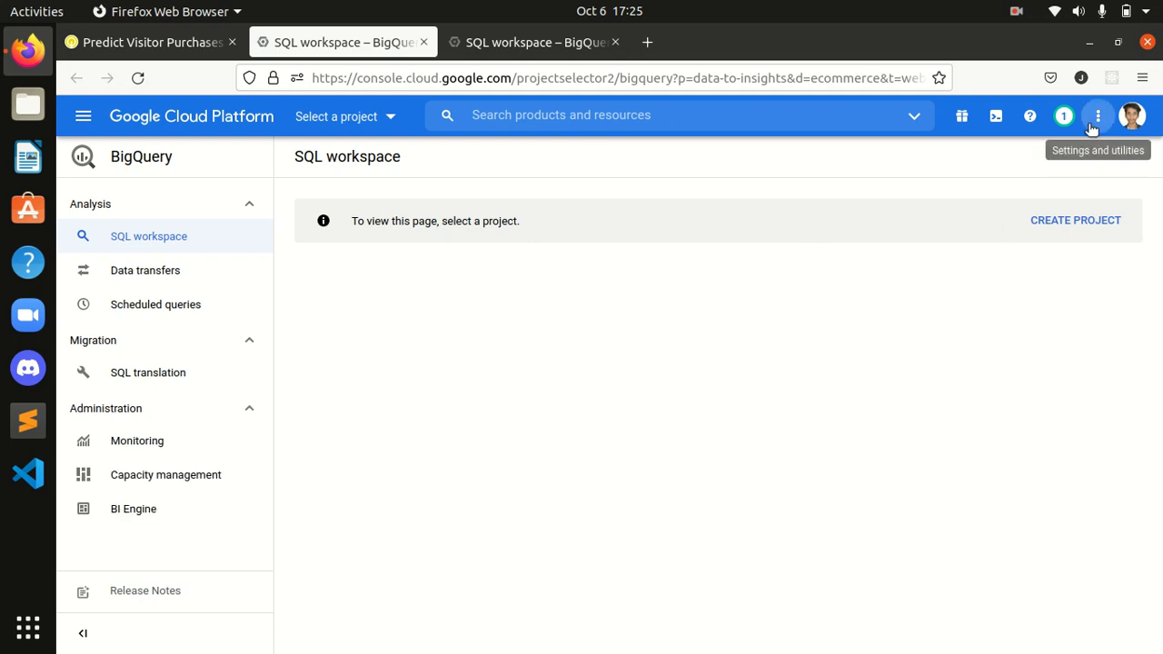
left_click(1131, 123)
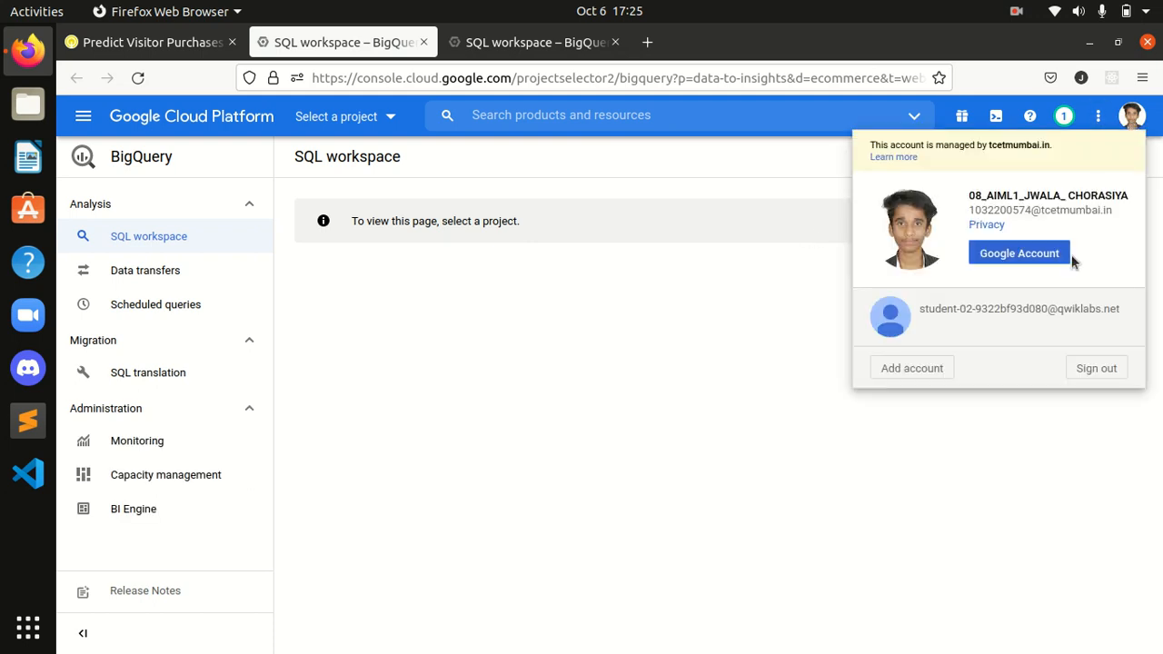
left_click(1015, 311)
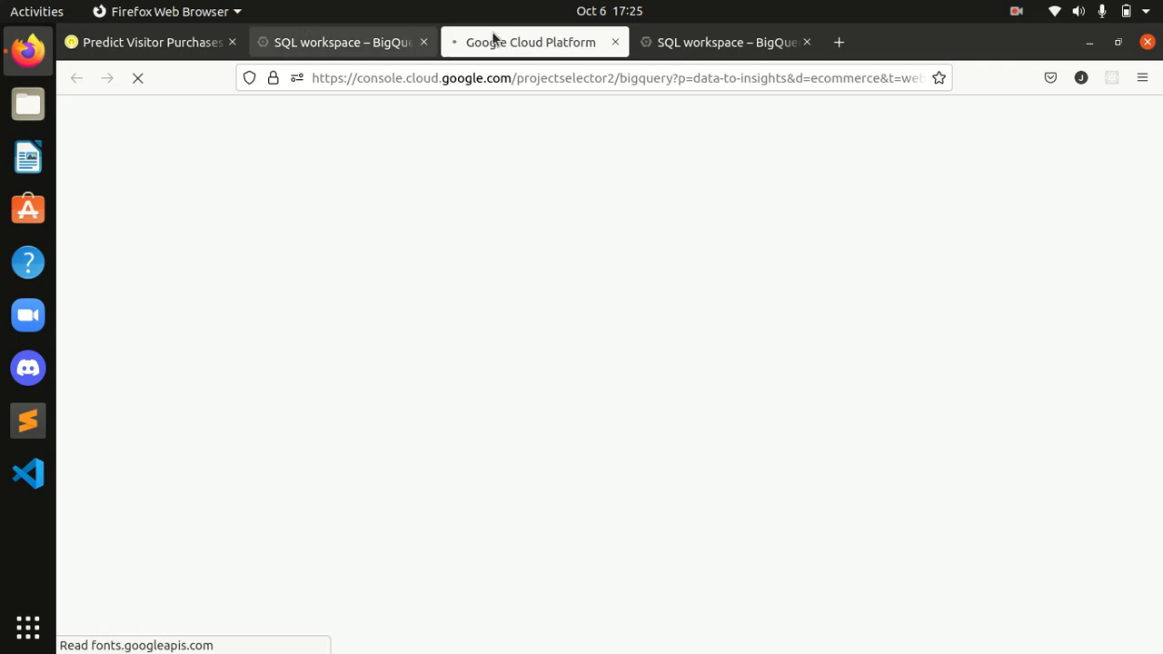
Close the redundant BigQuery tab and open the data-to-insights web_analytics table page under the recent lab project.
left_click(423, 44)
left_click(137, 41)
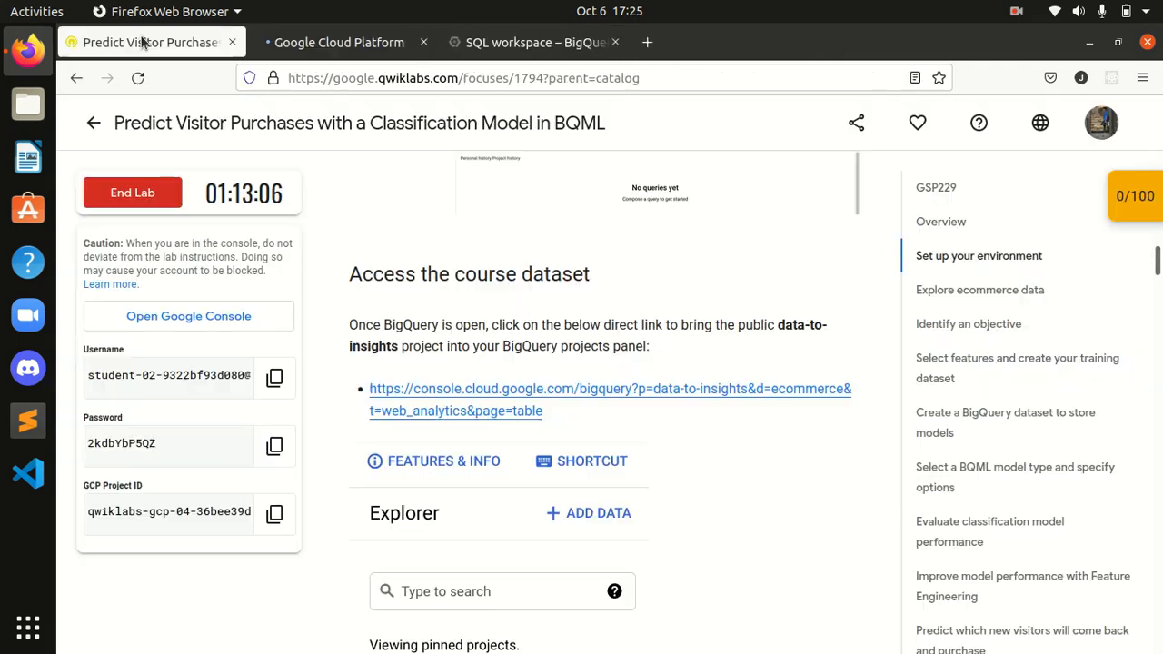
left_click(300, 42)
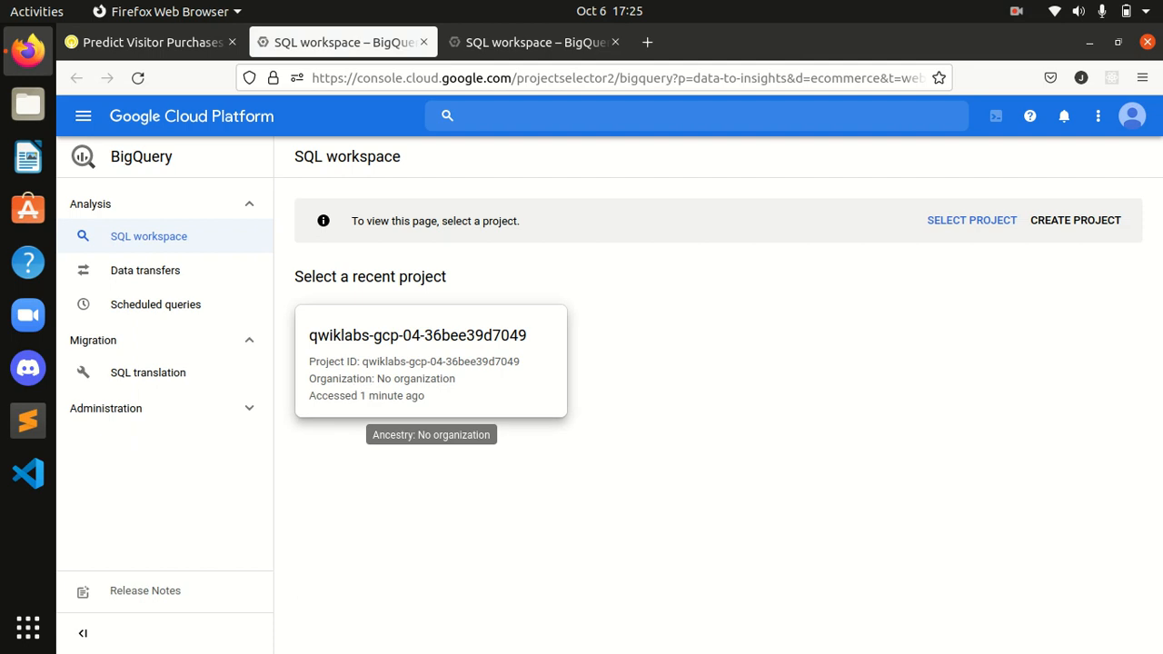
left_click(1131, 117)
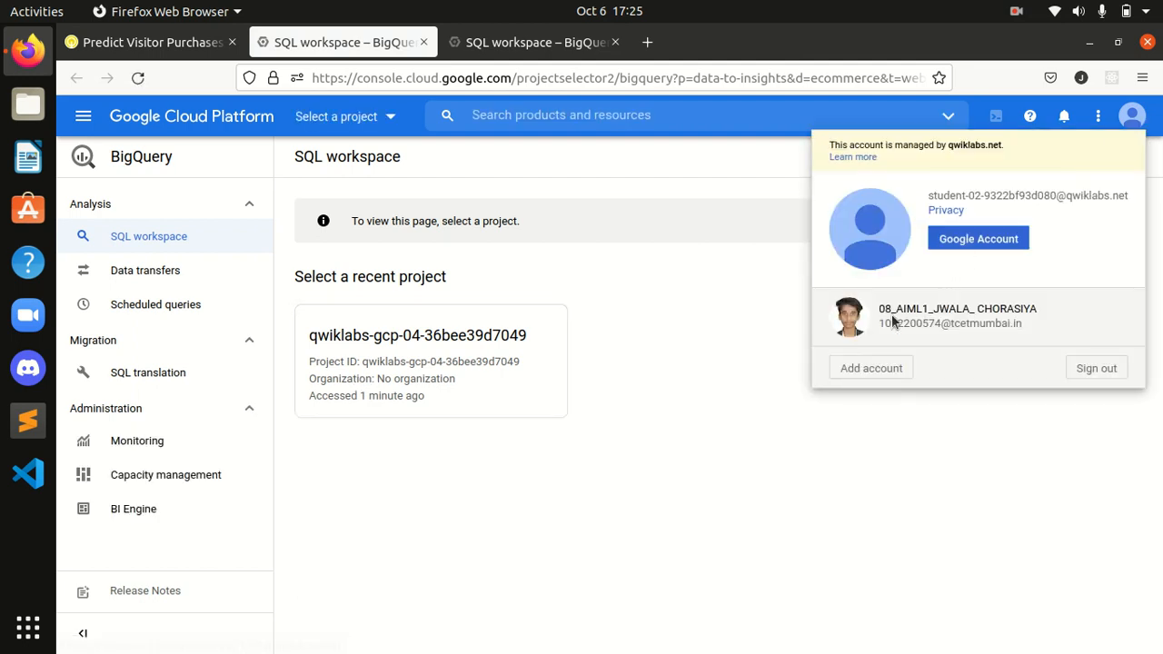
left_click(445, 366)
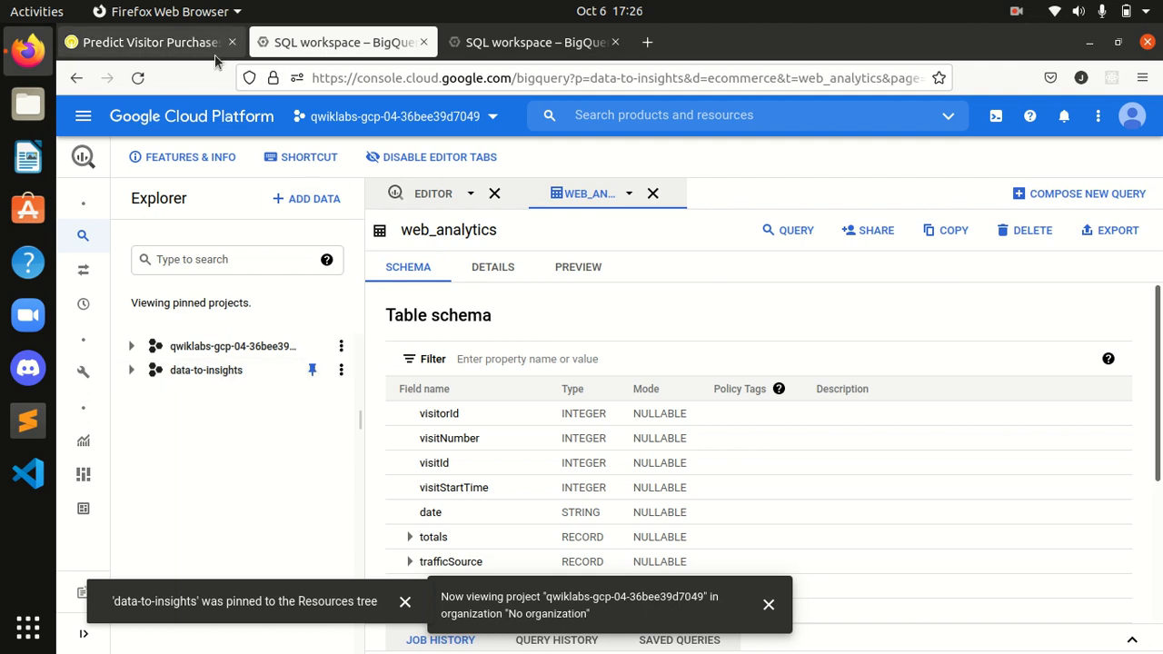
Check the lab's note about keeping a single BigQuery tab and swap the order of the two open SQL workspace tabs.
left_click(173, 42)
scroll(454, 407, "down", 5)
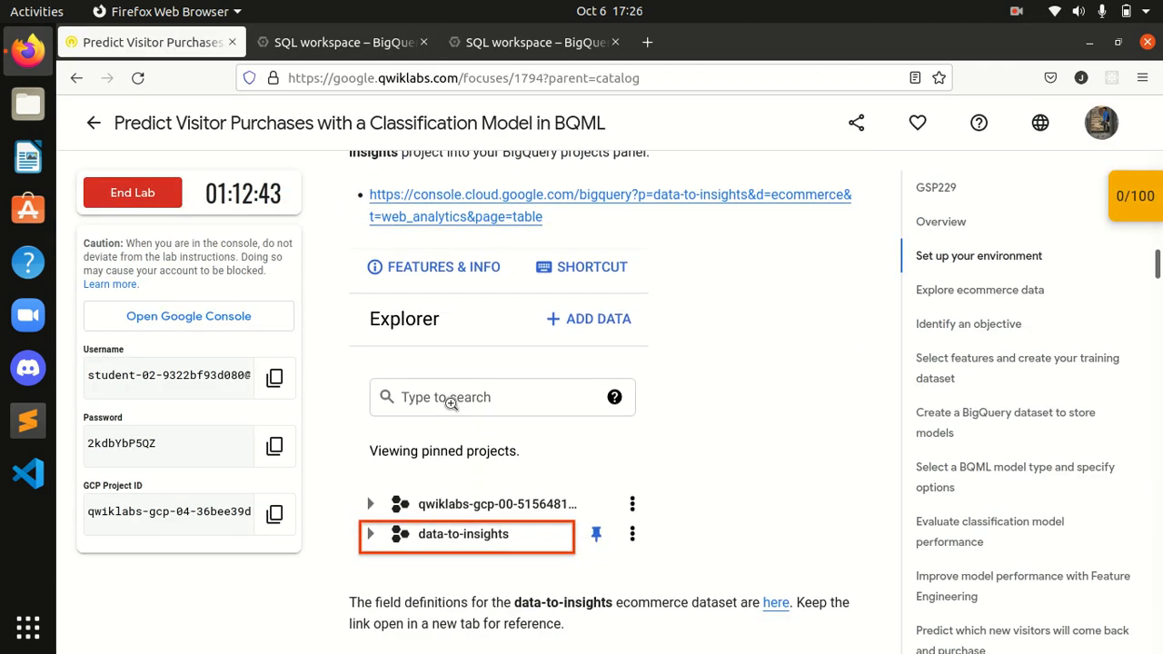
scroll(451, 404, "down", 1)
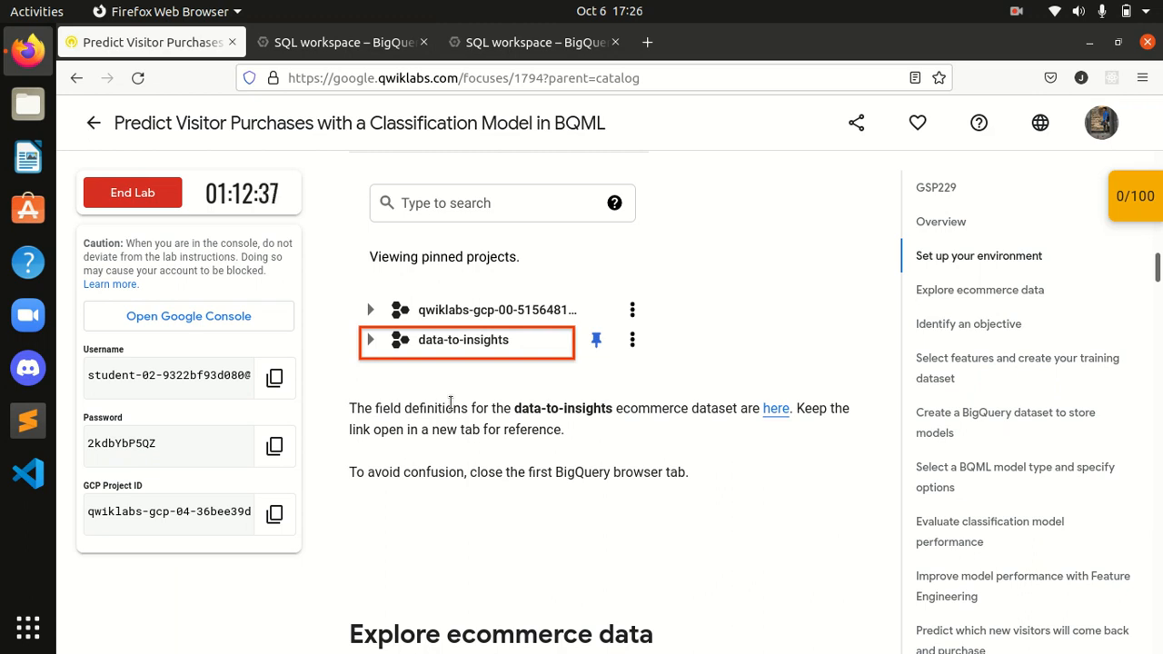
scroll(451, 404, "down", 2)
left_click(345, 42)
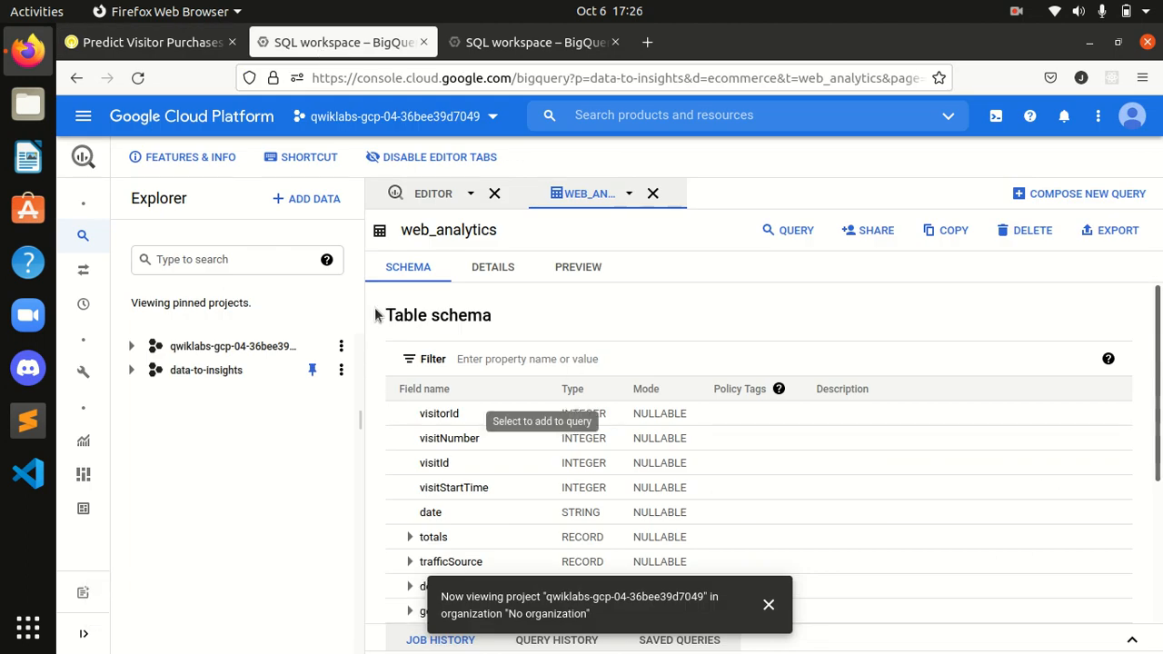
left_click_drag(492, 52, 318, 45)
Read the lab's dataset access notes and the "Explore ecommerce data" scenario with its question on the percentage of visitors who purchased.
left_click(122, 42)
scroll(547, 274, "up", 8)
scroll(552, 282, "down", 2)
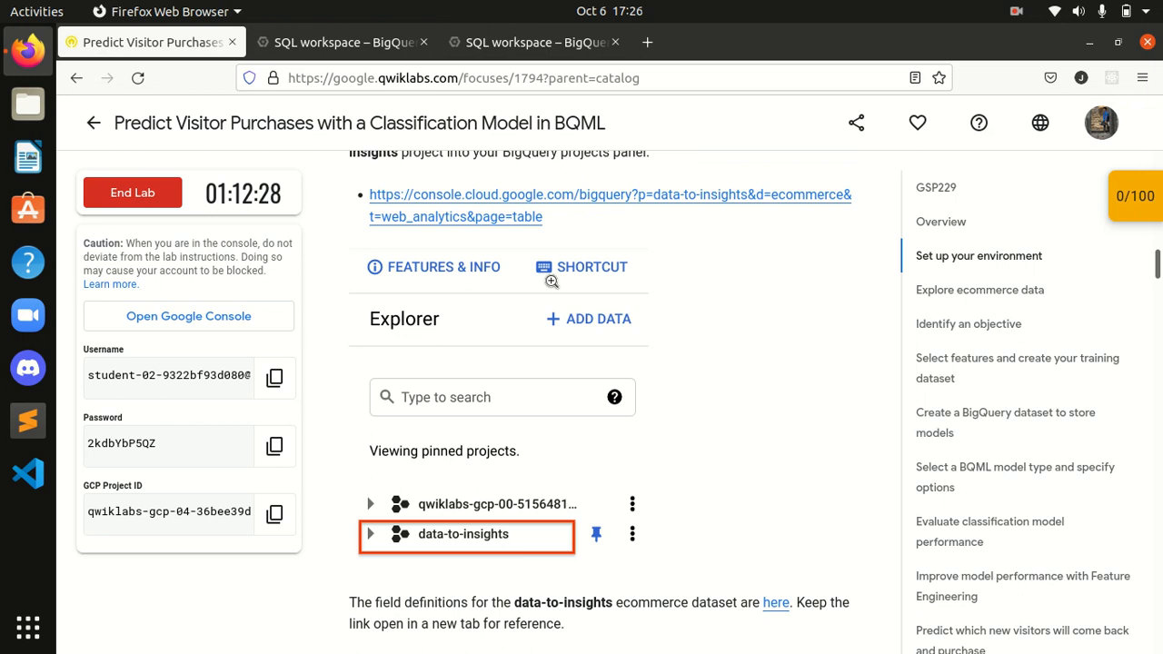
scroll(552, 282, "down", 5)
scroll(552, 284, "down", 1)
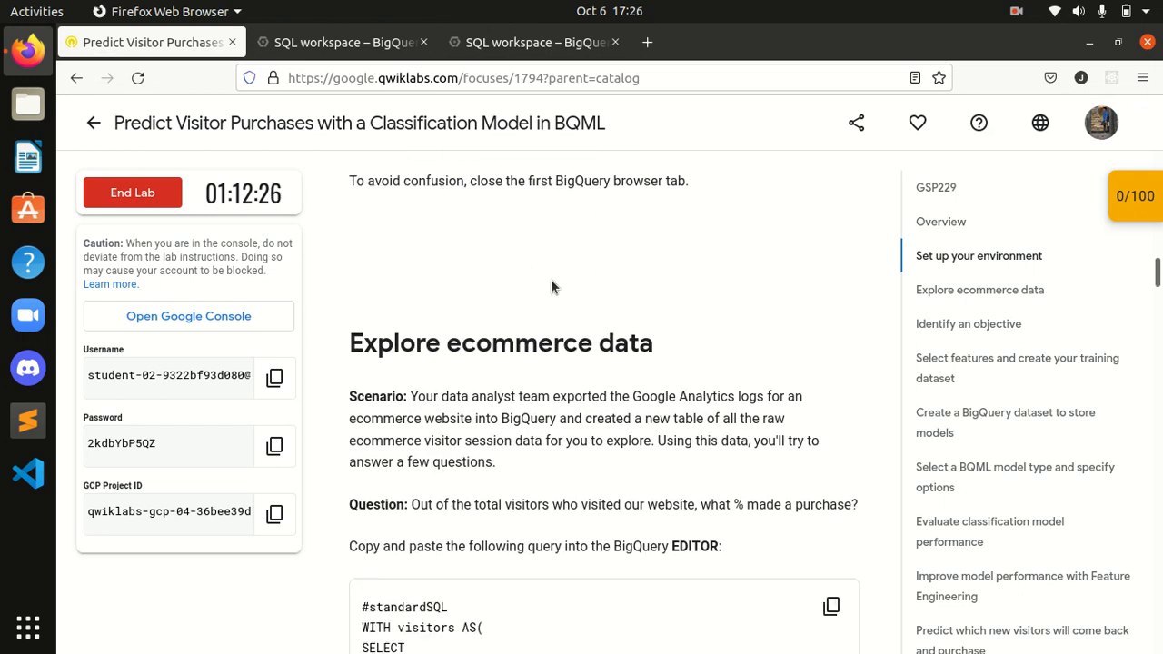
scroll(550, 287, "down", 3)
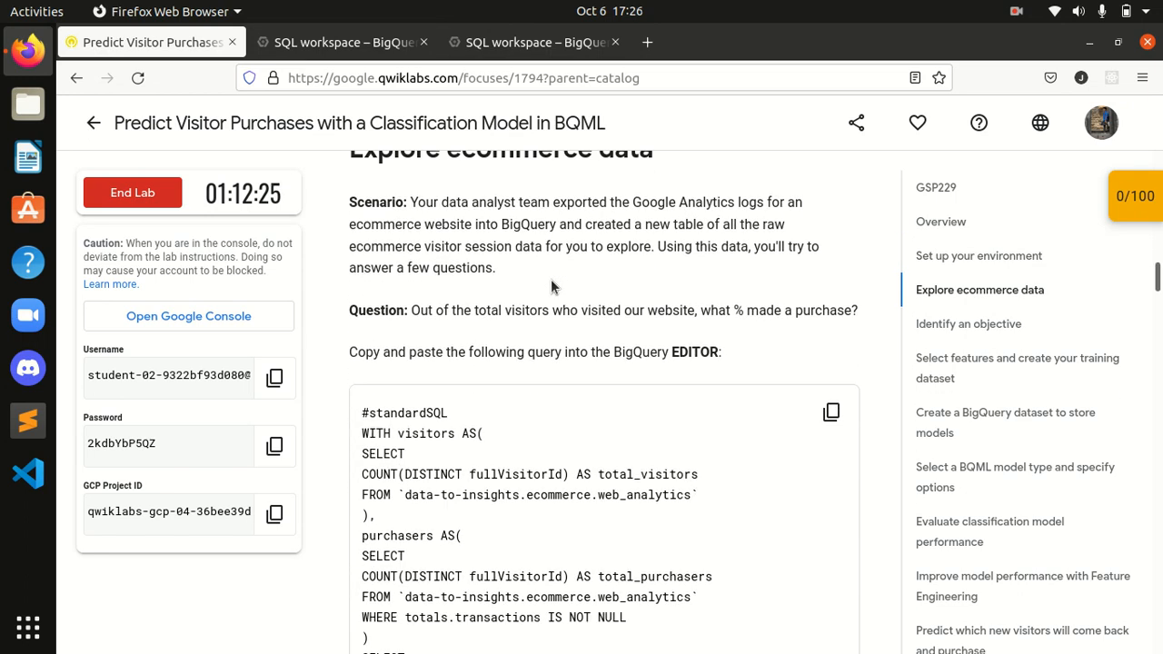
scroll(597, 337, "down", 2)
scroll(597, 338, "up", 2)
scroll(596, 343, "up", 6)
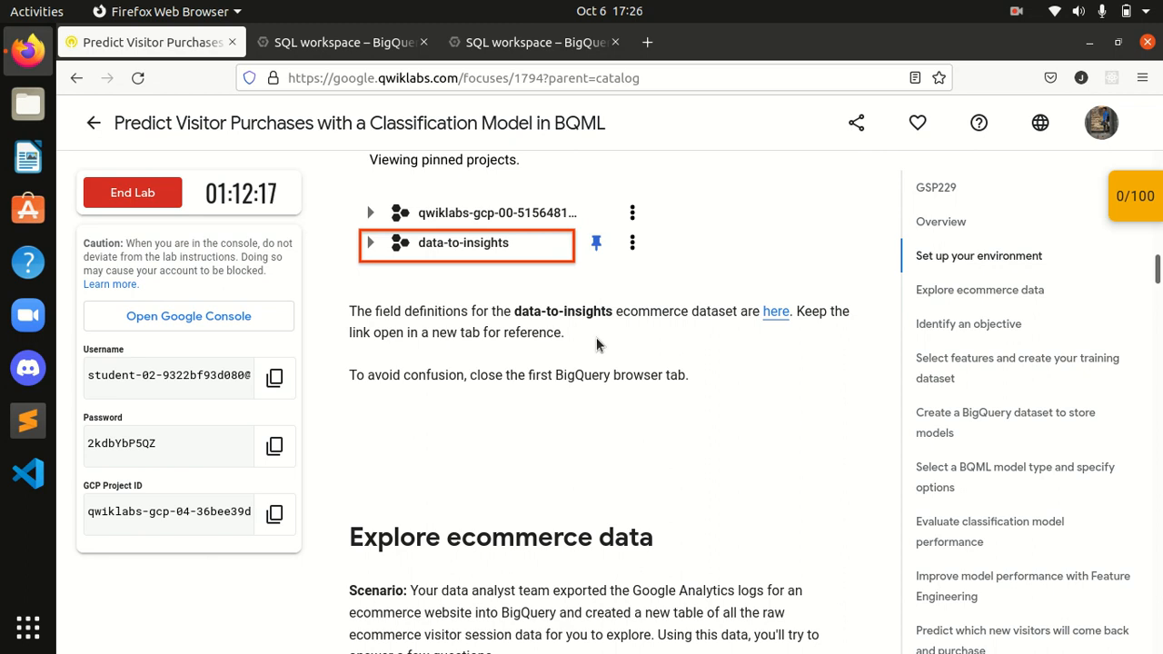
scroll(596, 343, "down", 6)
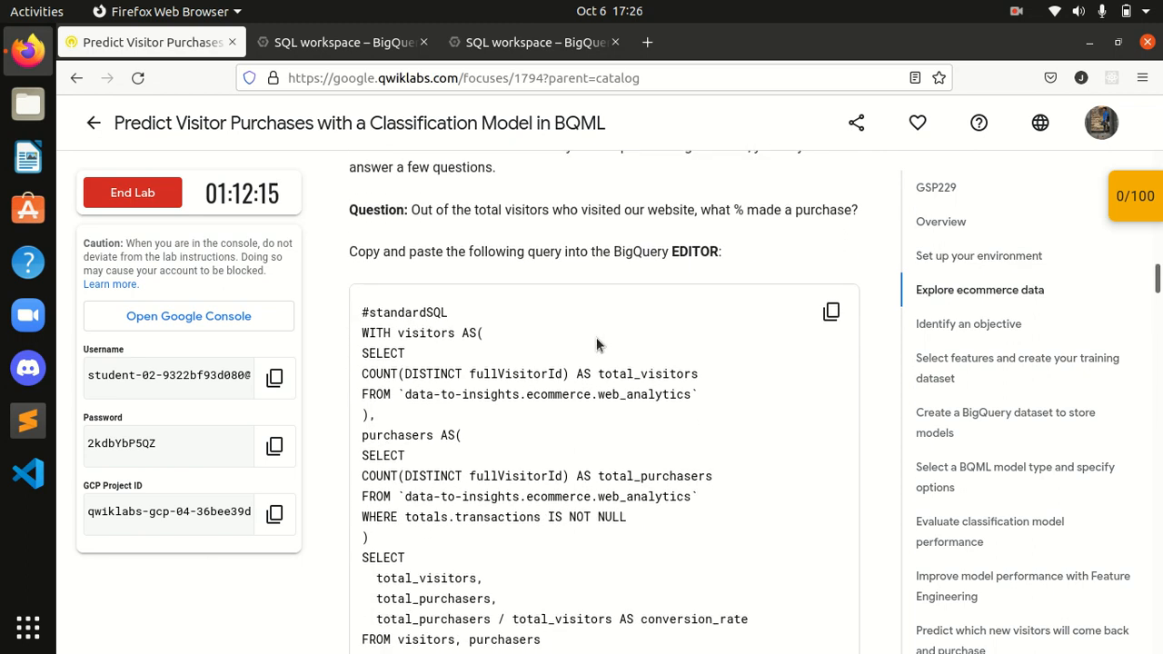
scroll(596, 337, "down", 4)
scroll(596, 338, "up", 4)
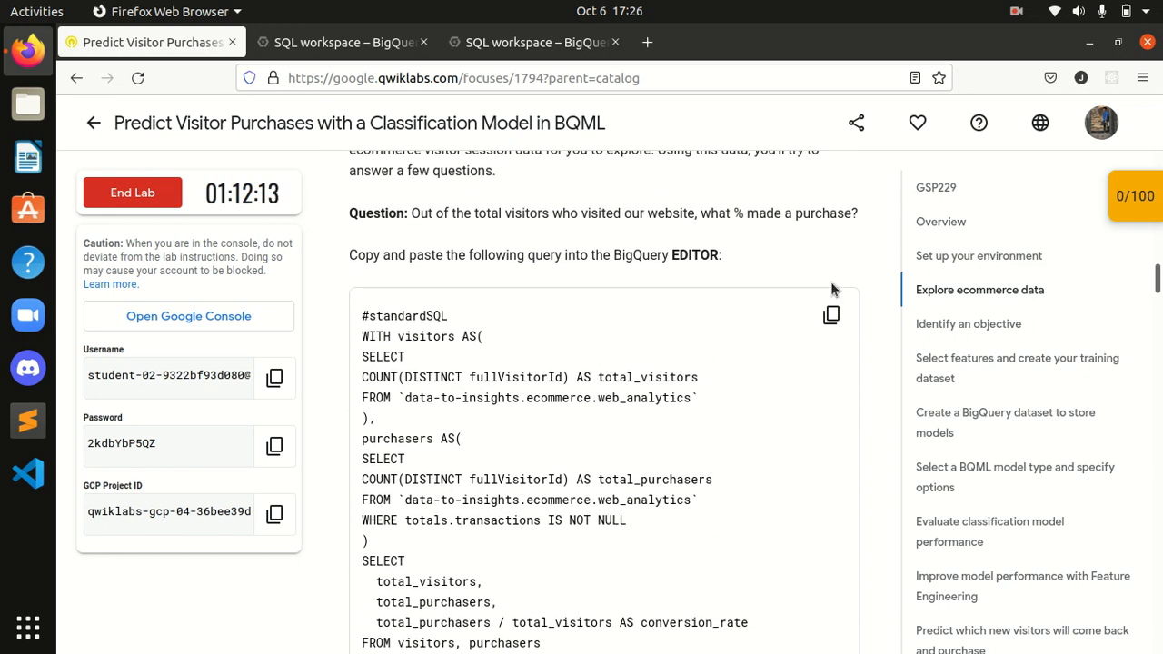
Copy the lab's visitor conversion-rate query into the BigQuery editor and run it.
left_click(831, 314)
left_click(346, 41)
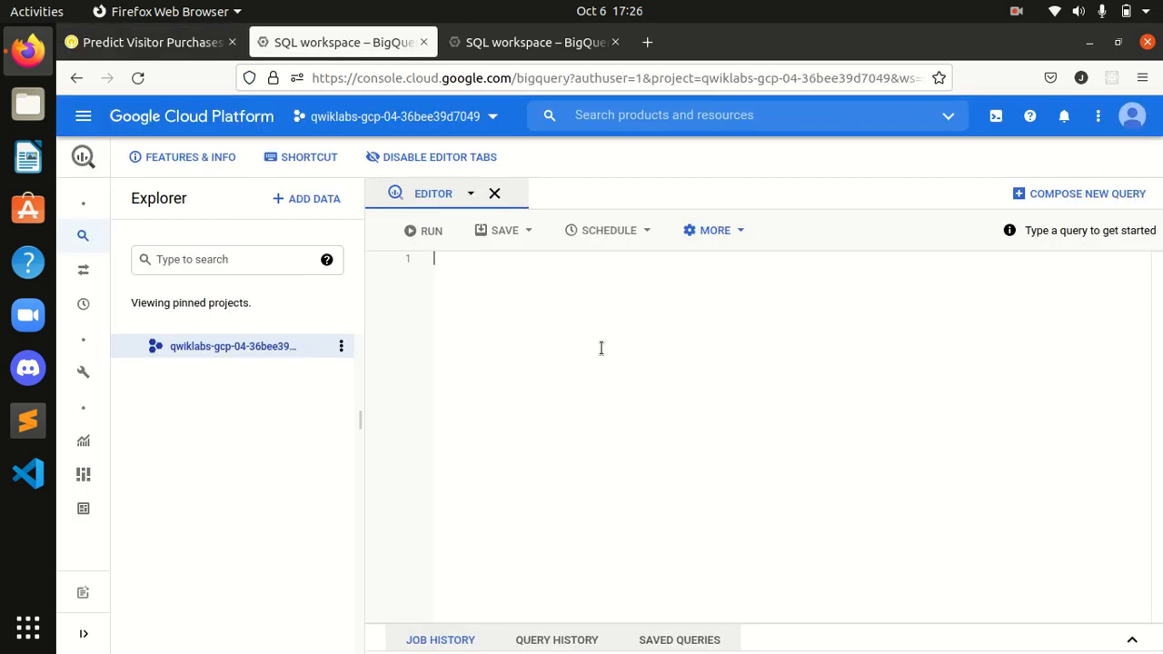
left_click(560, 312)
key("ctrl+v")
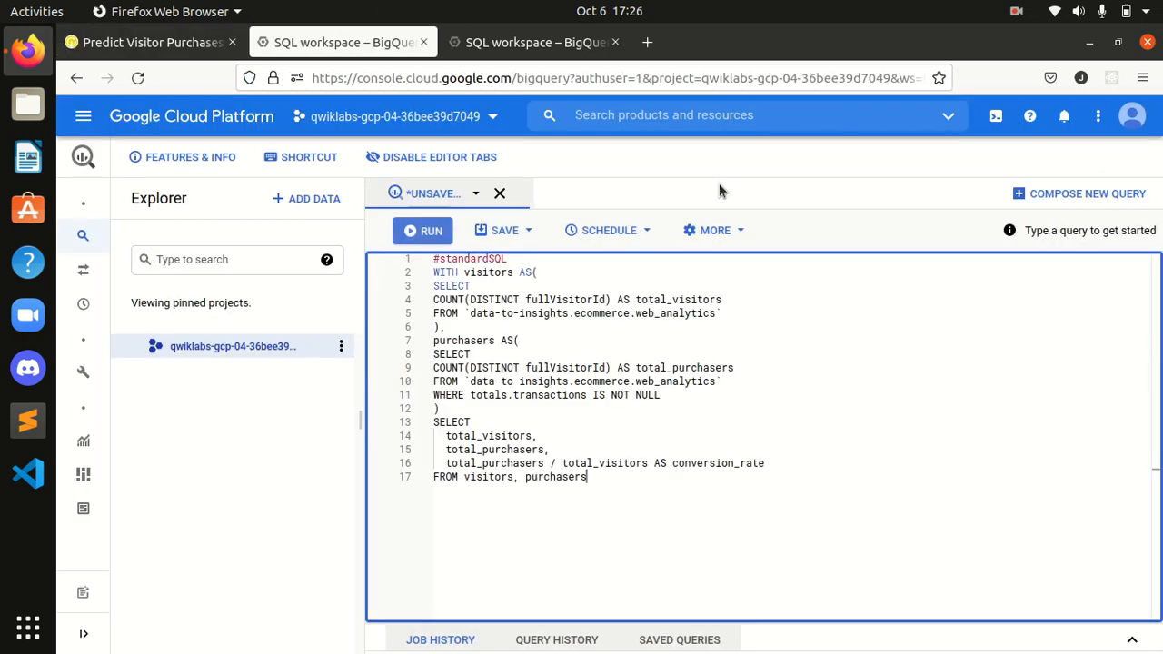
left_click(427, 232)
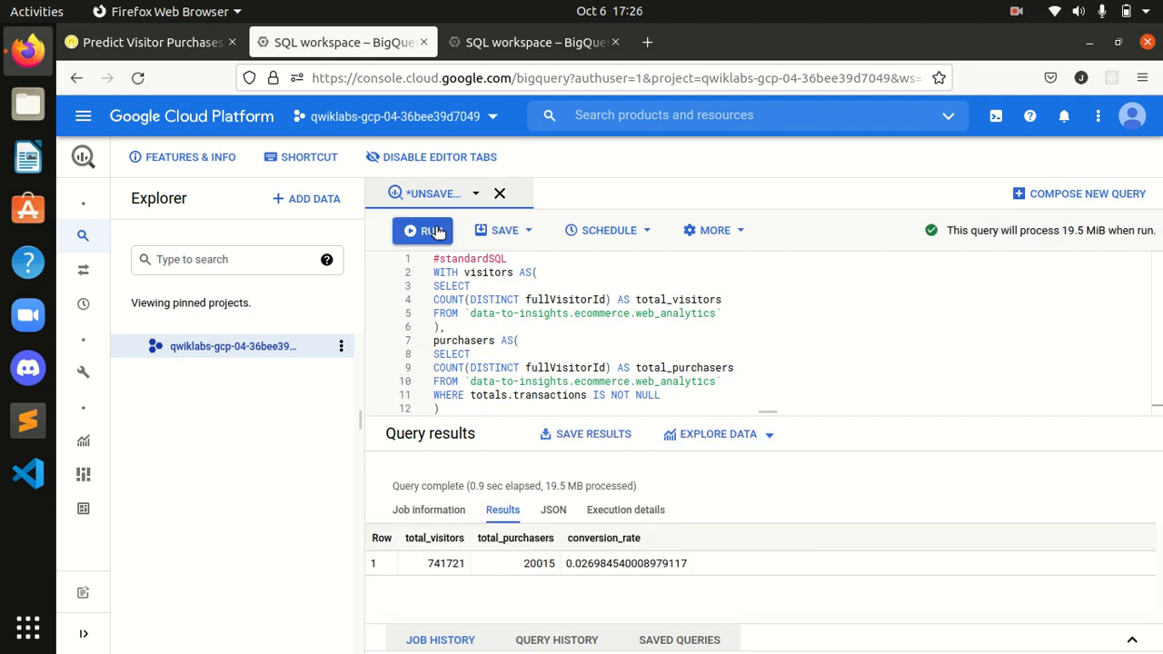
Compare the conversion-rate result with the lab's answer and read the question on the top 5 selling products.
left_click(161, 42)
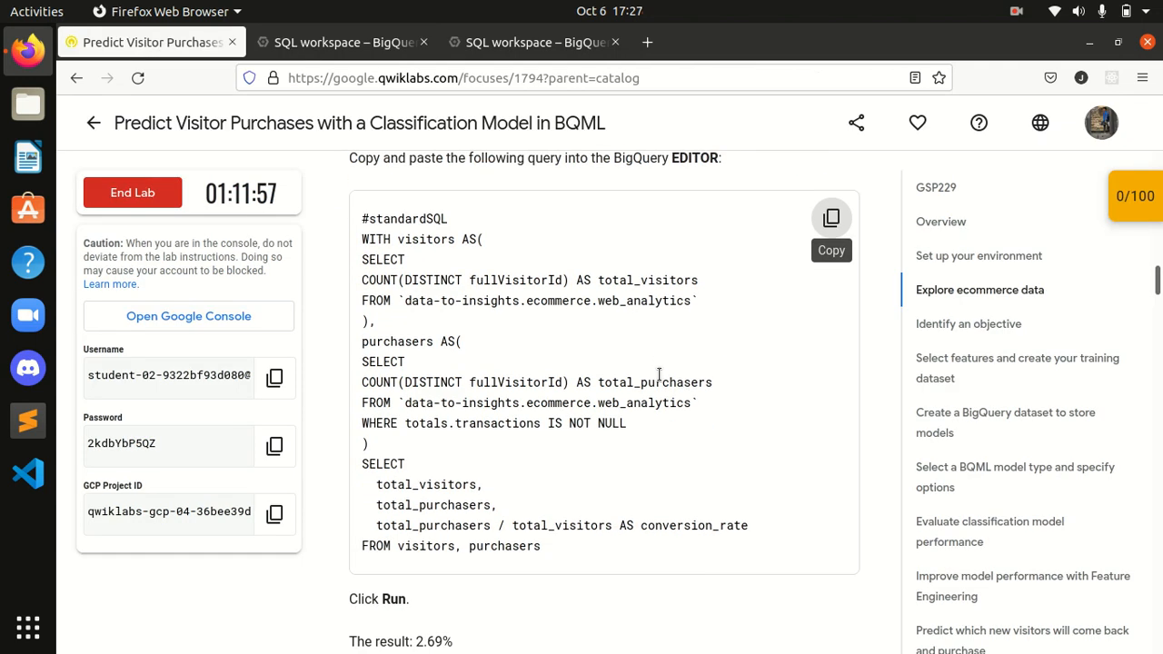
scroll(659, 374, "down", 5)
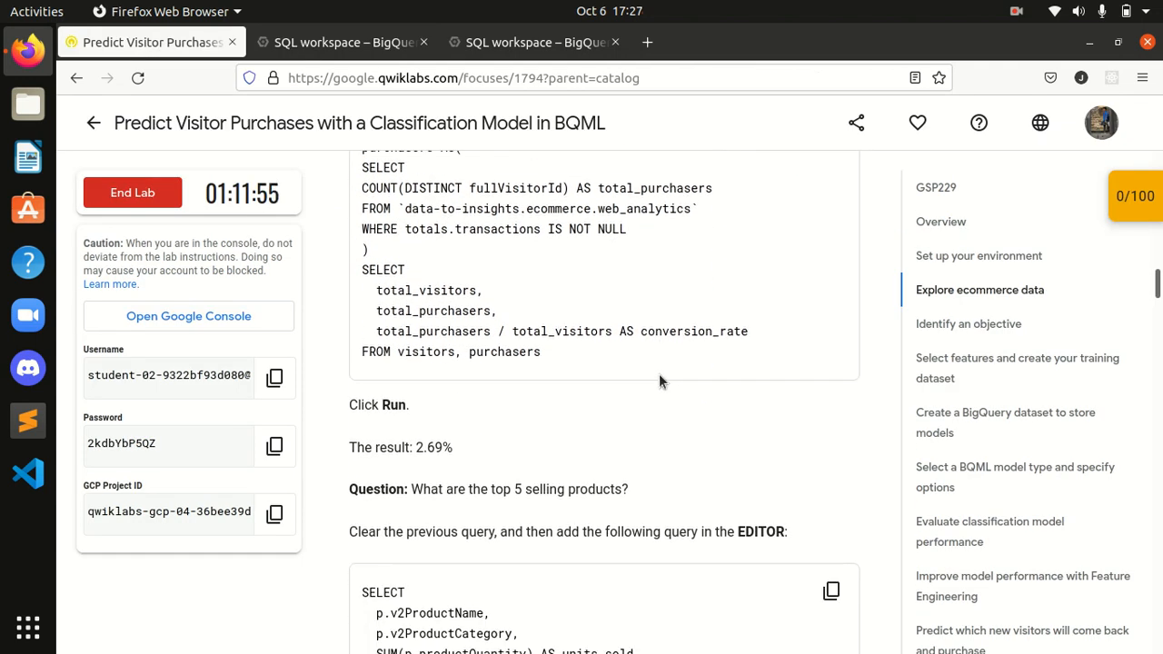
left_click(345, 43)
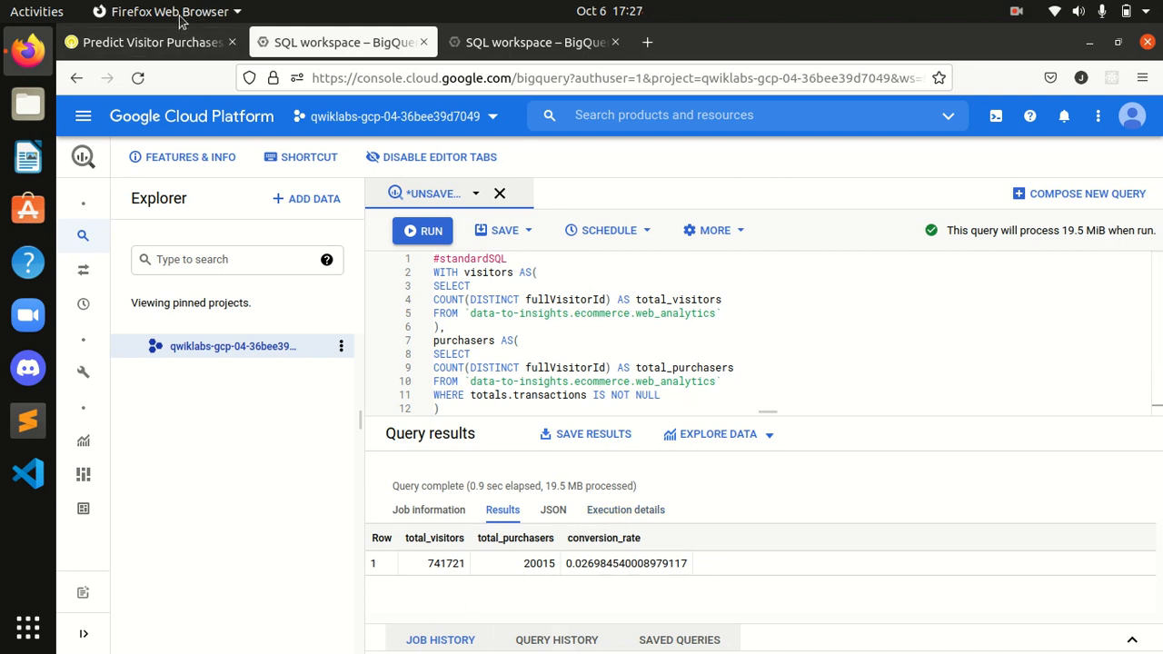
left_click(134, 37)
scroll(596, 466, "down", 1)
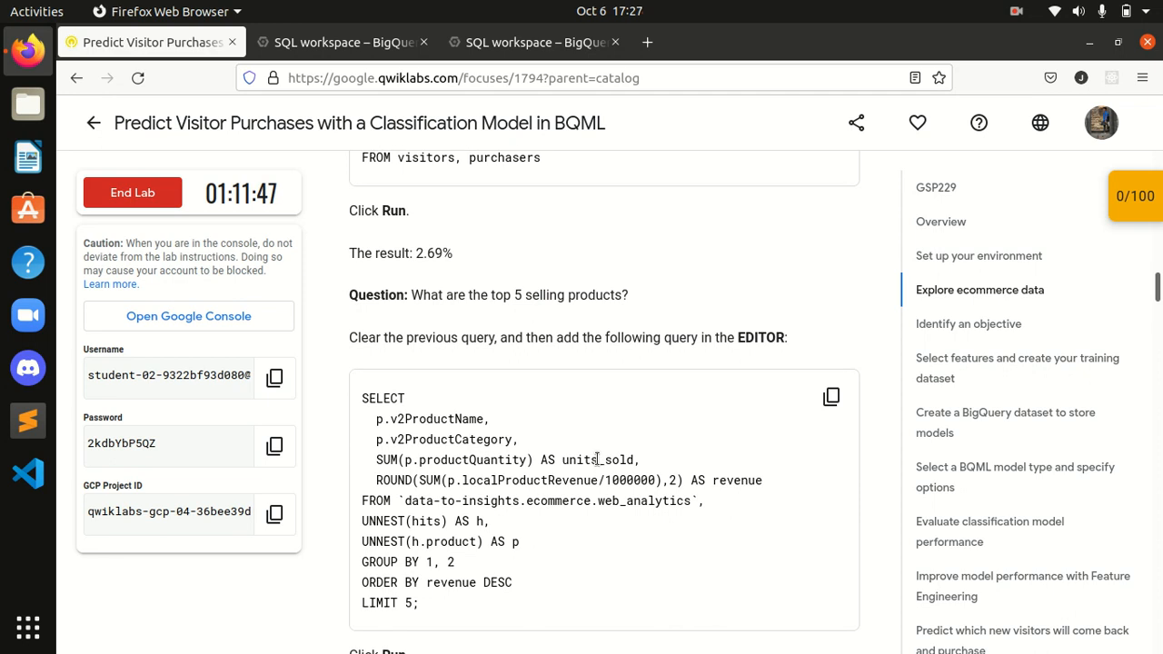
scroll(601, 454, "up", 2)
scroll(598, 454, "down", 4)
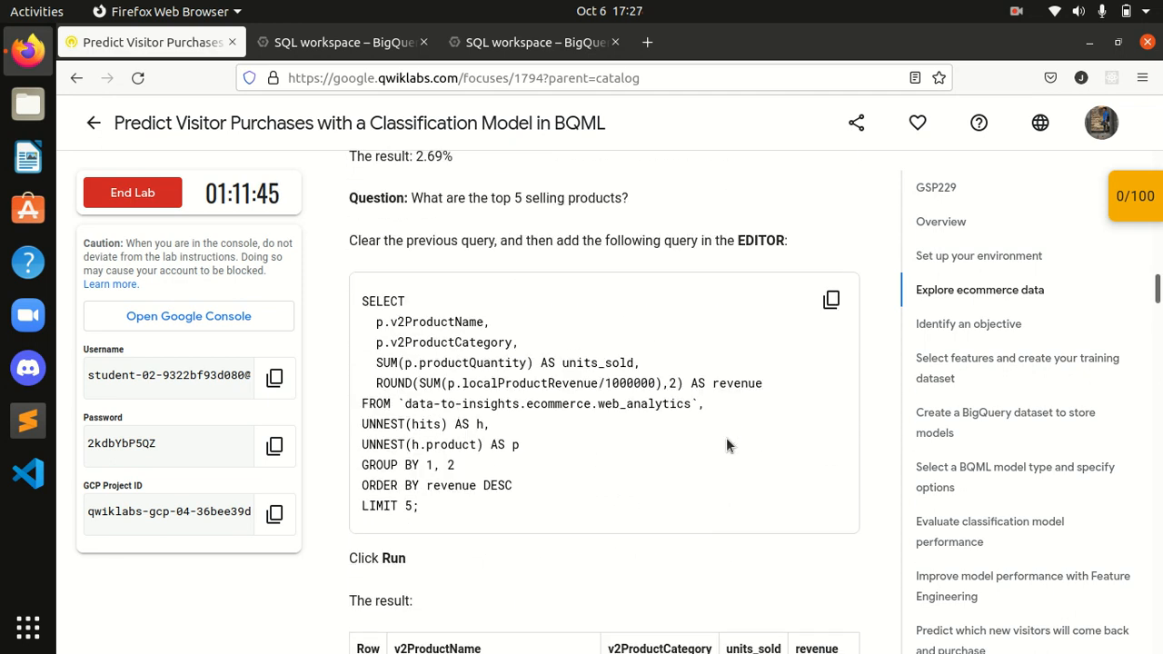
Replace the editor's query with the lab's top 5 selling products query and run it.
left_click(833, 300)
scroll(817, 346, "up", 2)
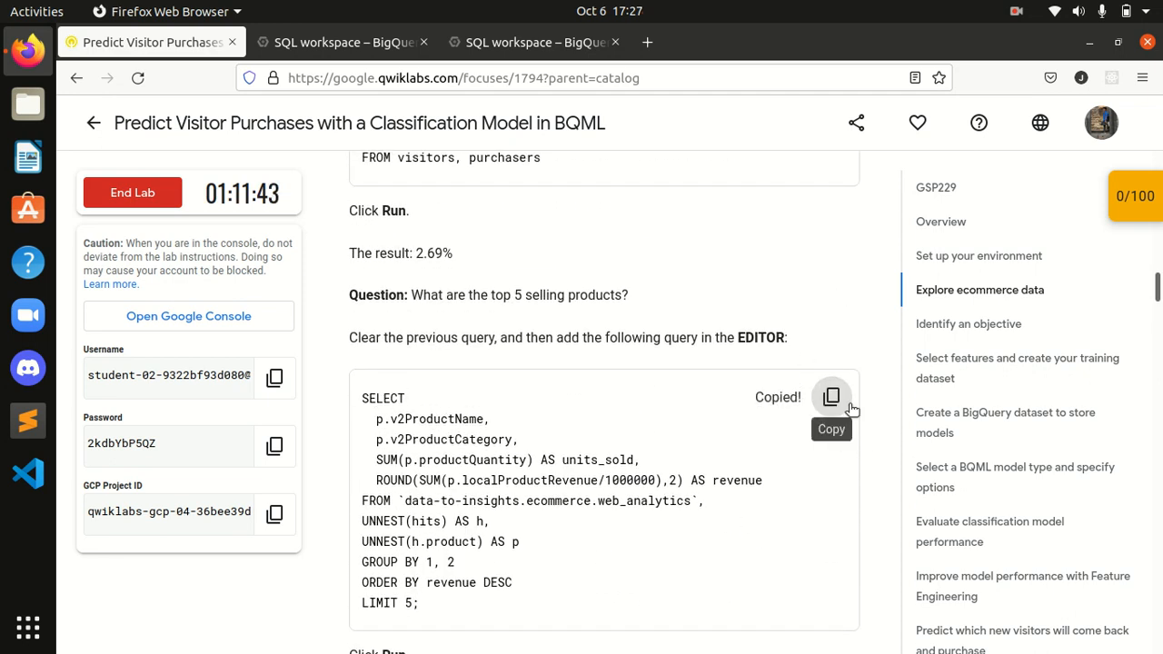
key("ctrl+Tab")
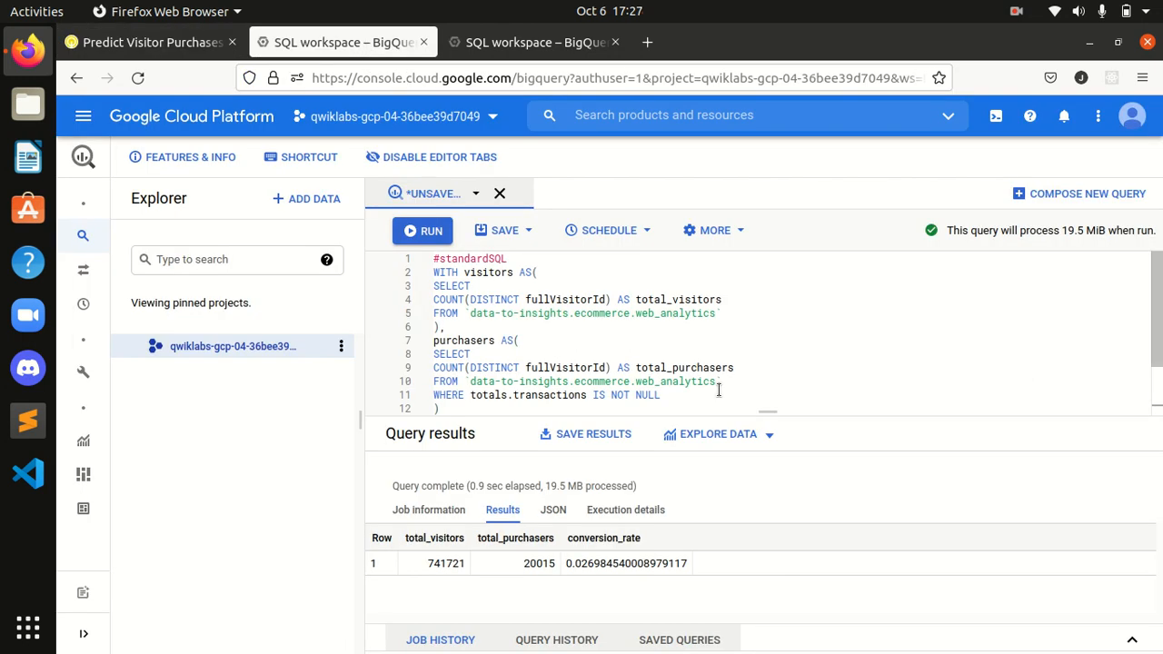
left_click_drag(717, 388, 713, 381)
key("ctrl+a")
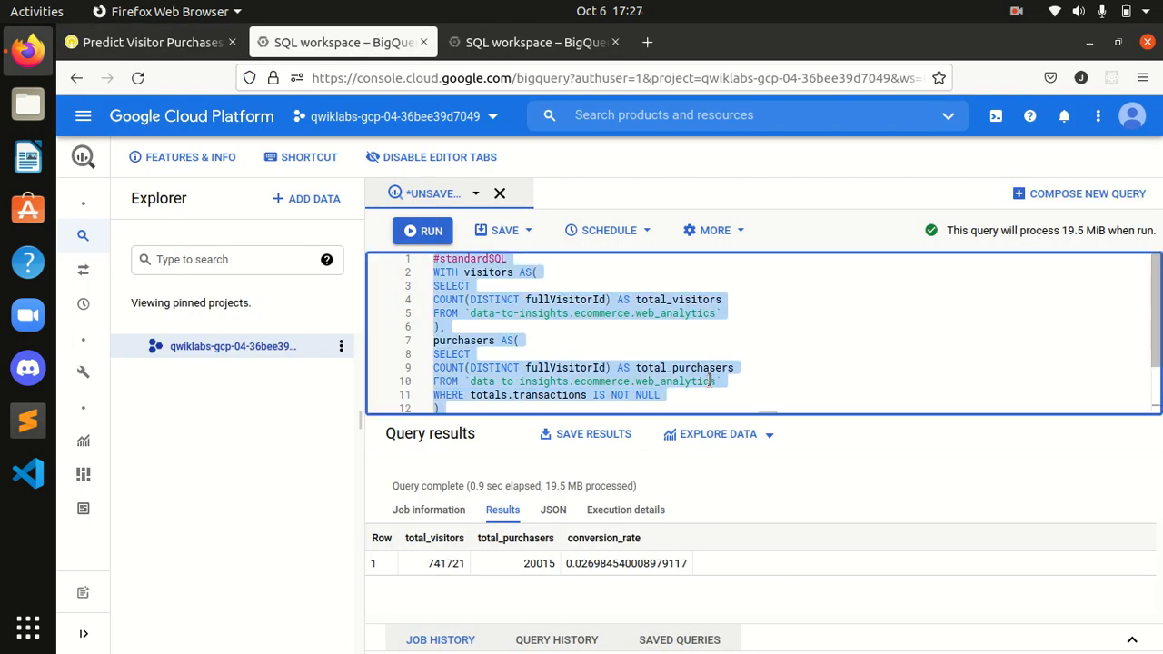
key("ctrl+v")
left_click(443, 229)
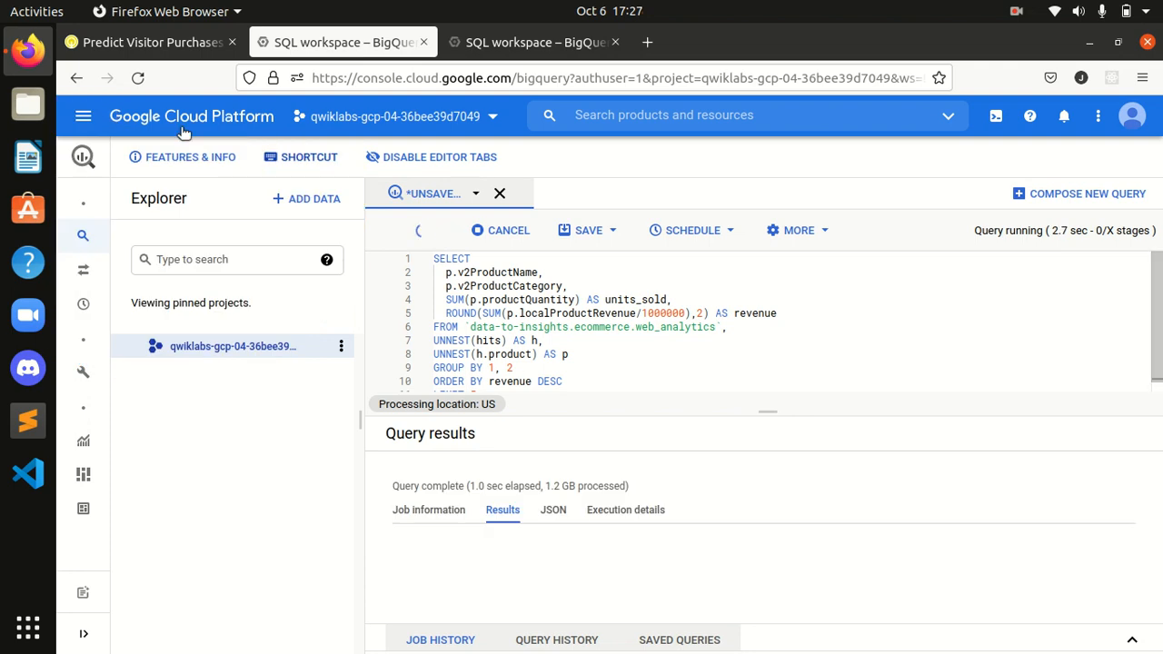
Replace the editor's query with the lab's query counting visitors who bought on a return visit, and run it.
left_click(160, 49)
scroll(527, 462, "down", 2)
scroll(528, 463, "down", 10)
scroll(518, 451, "down", 6)
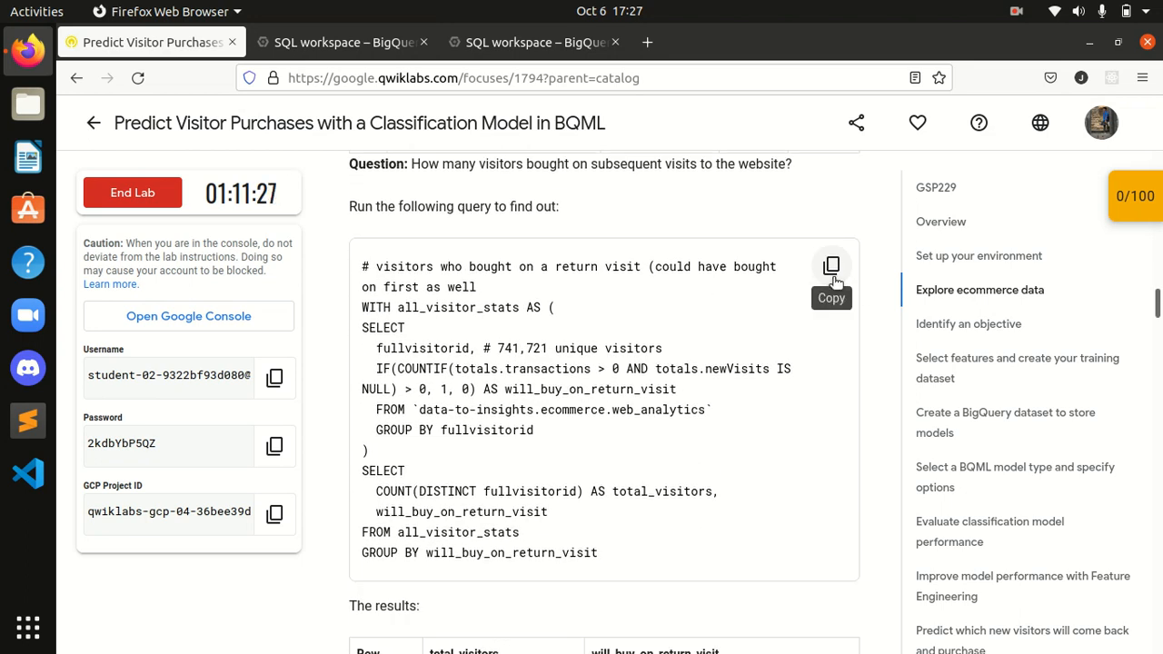
left_click(831, 265)
key("ctrl+Tab")
left_click(608, 342)
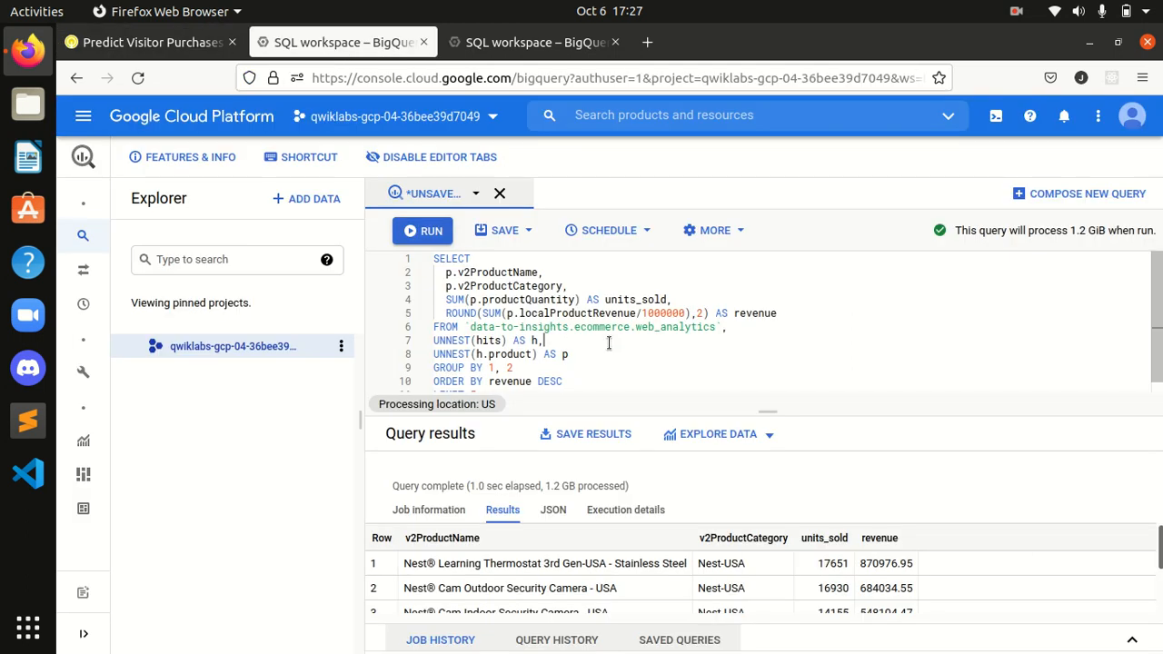
key("ctrl+a")
key("ctrl+v")
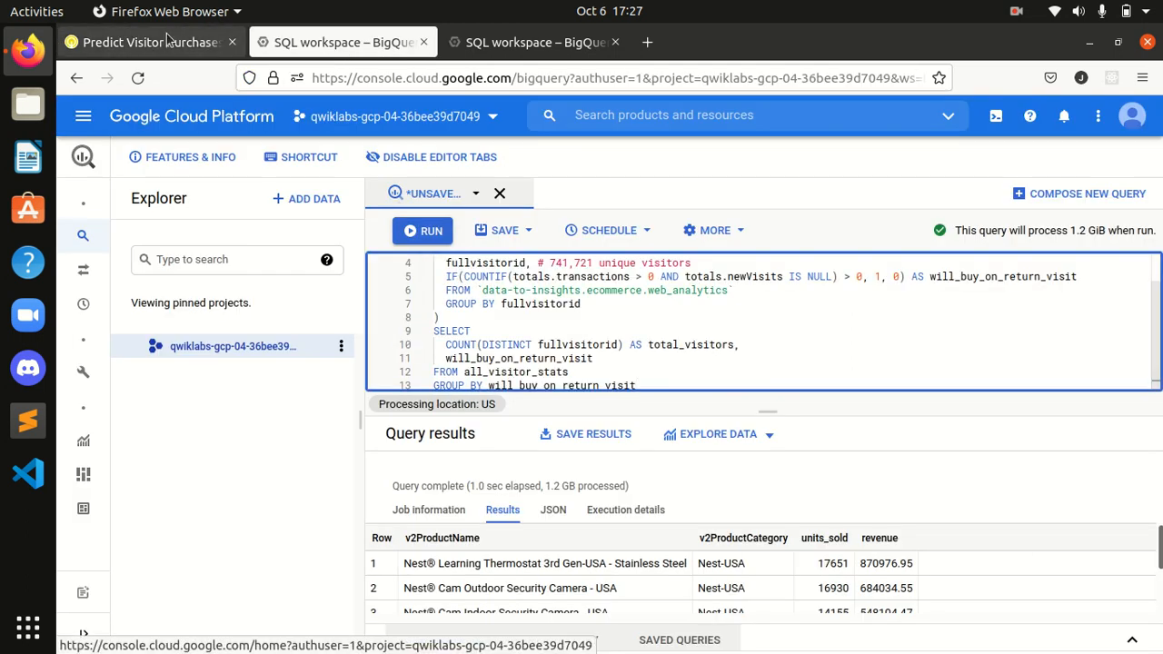
key("ctrl+shift+Tab")
left_click(343, 41)
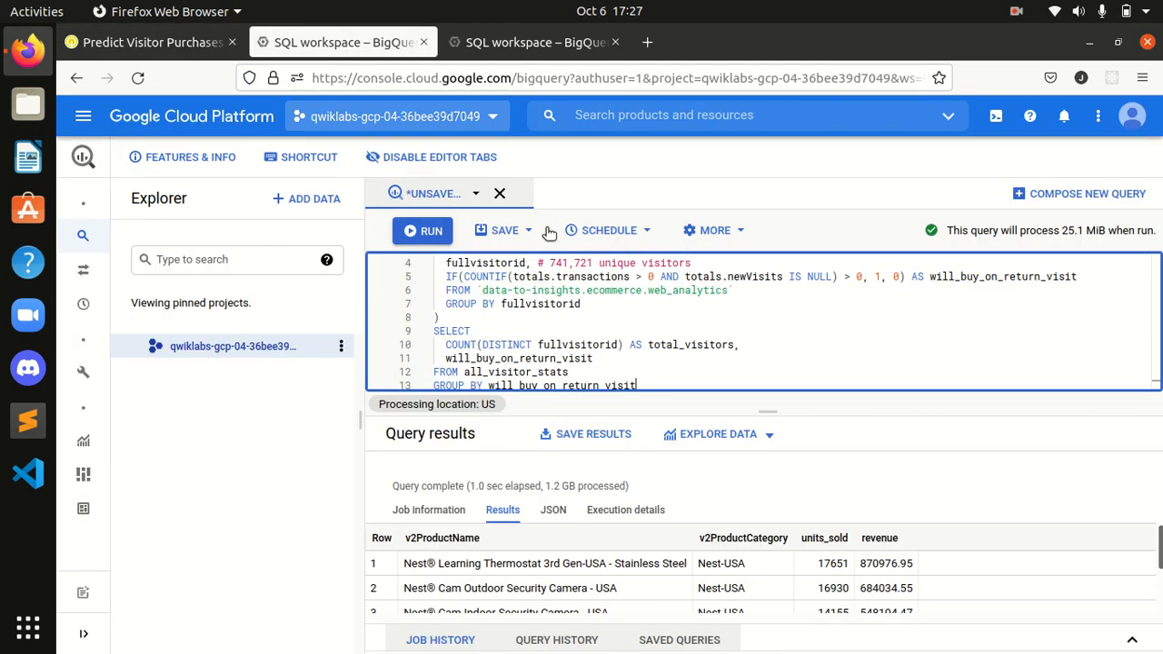
left_click(443, 239)
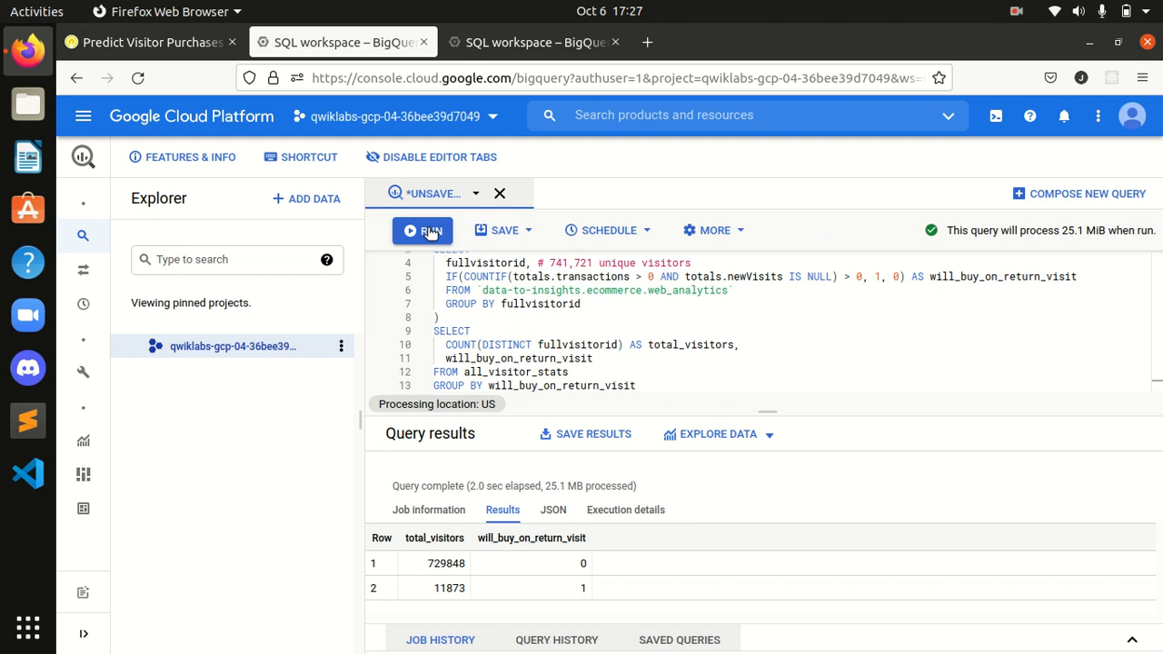
Replace the editor's query with the lab's feature-selection query for bounces, time_on_site and will_buy_on_return_visit, and run it.
left_click(150, 42)
scroll(551, 448, "down", 10)
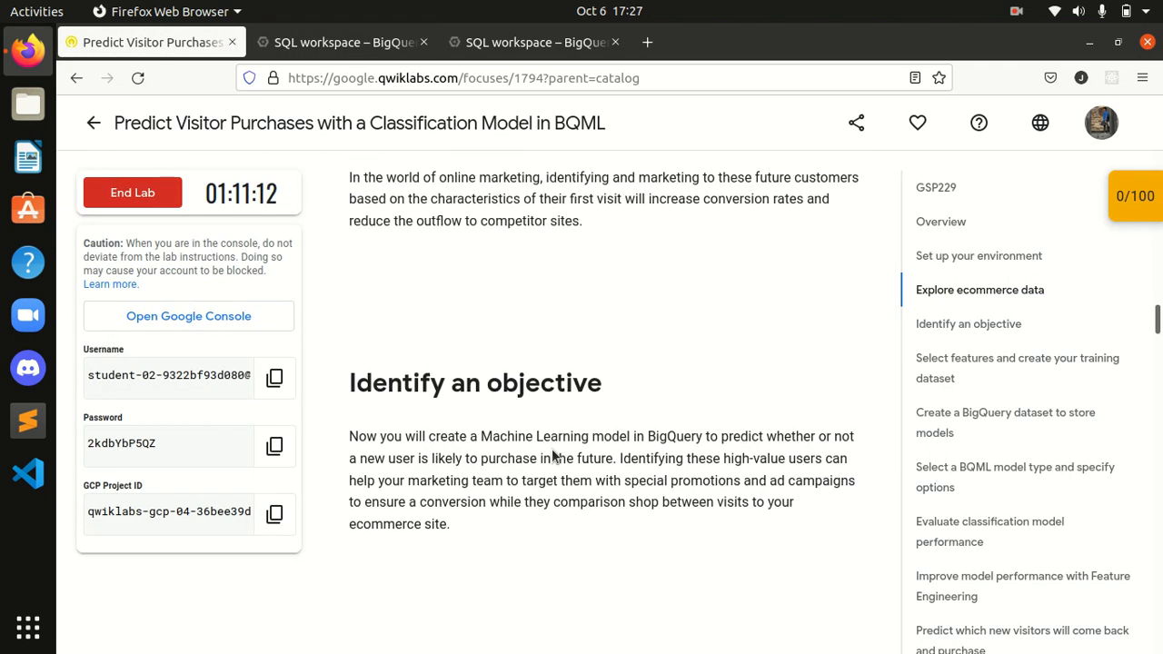
scroll(551, 454, "down", 2)
scroll(552, 456, "down", 1)
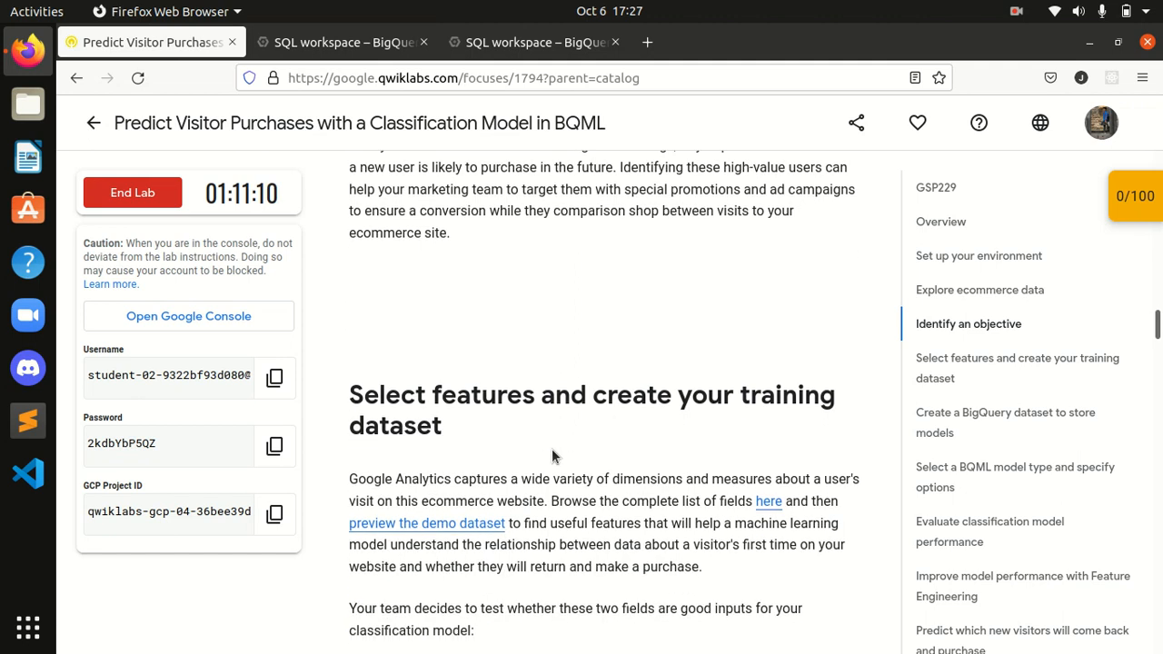
scroll(552, 449, "down", 2)
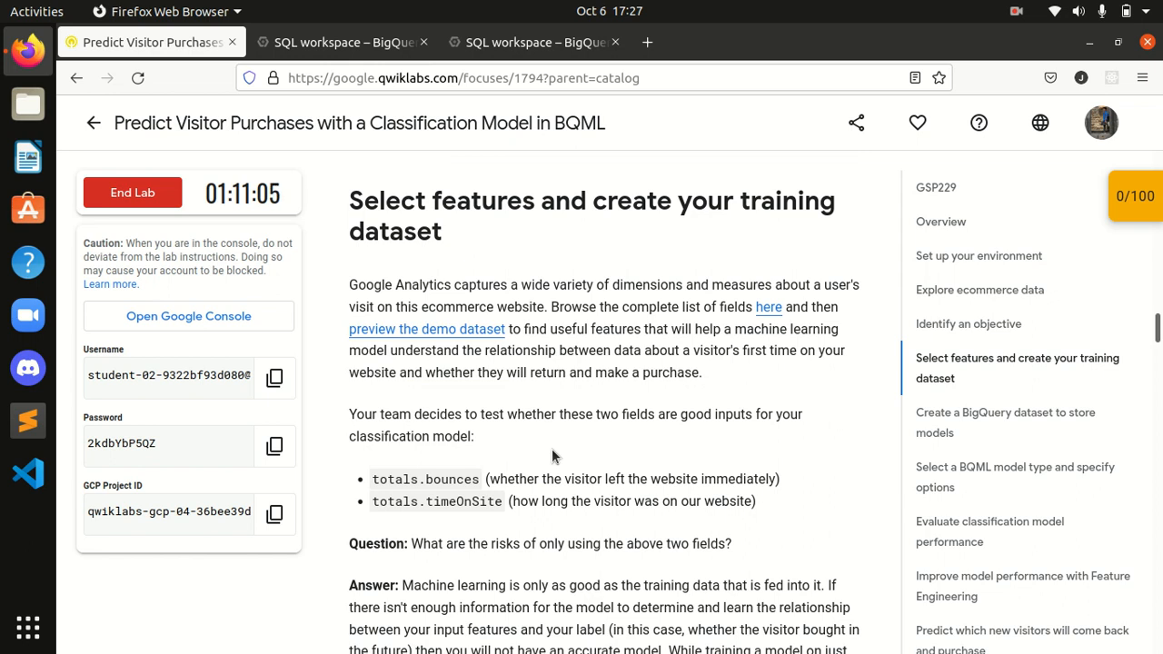
scroll(551, 449, "down", 4)
scroll(552, 449, "down", 2)
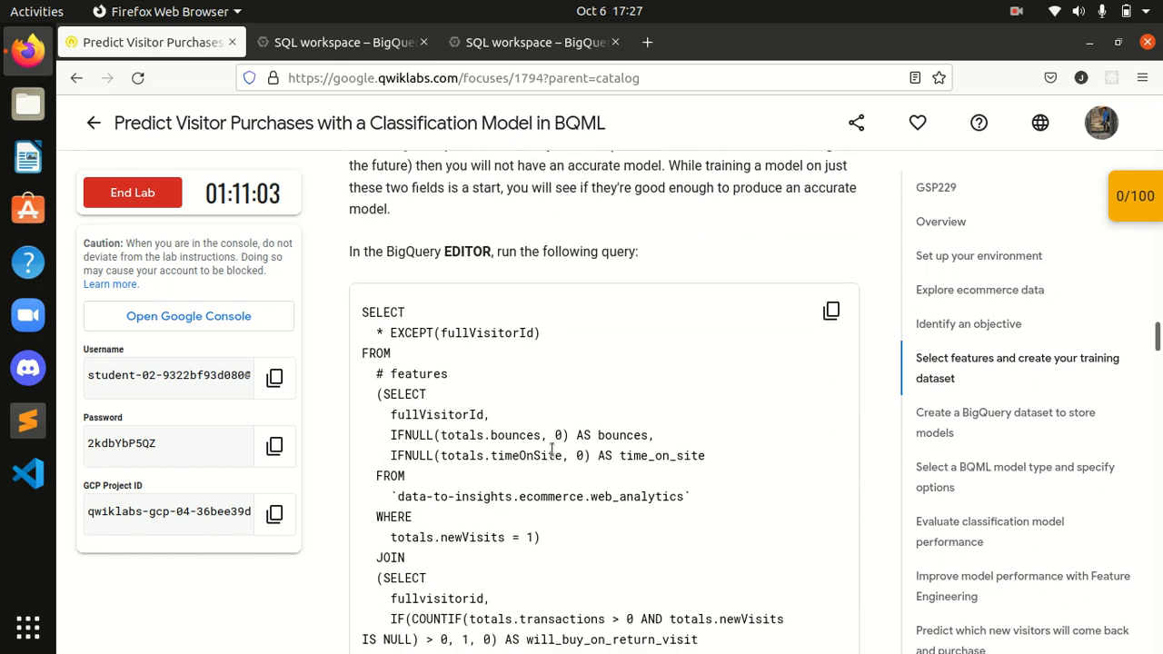
scroll(553, 457, "up", 1)
left_click(336, 42)
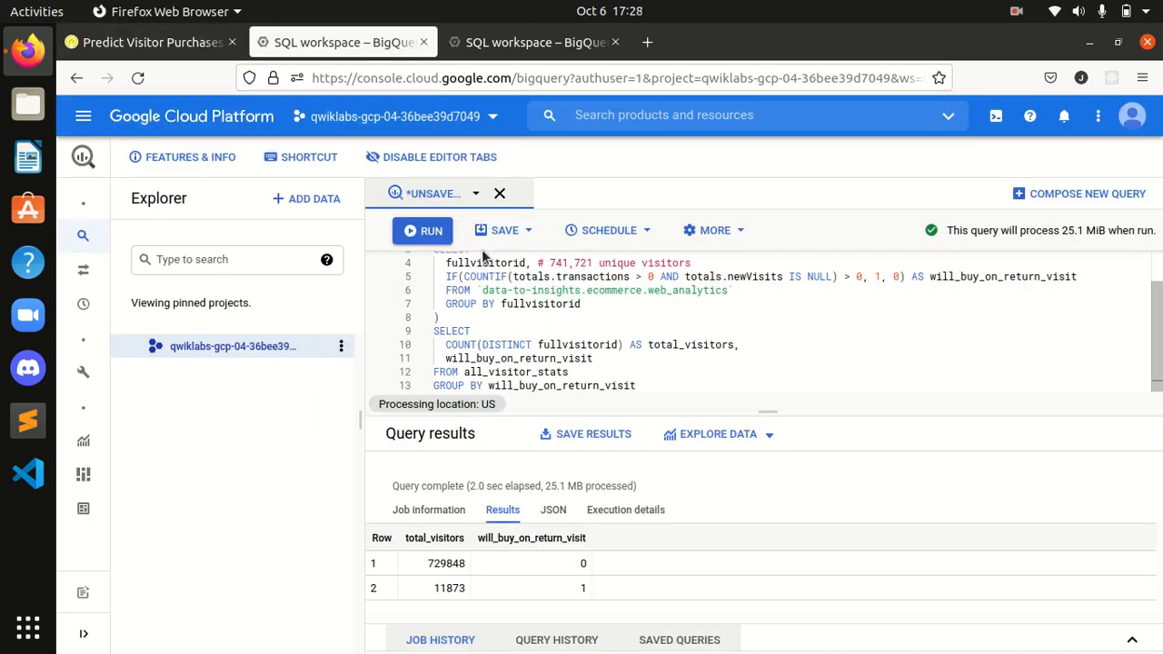
left_click(761, 343)
key("ctrl+a")
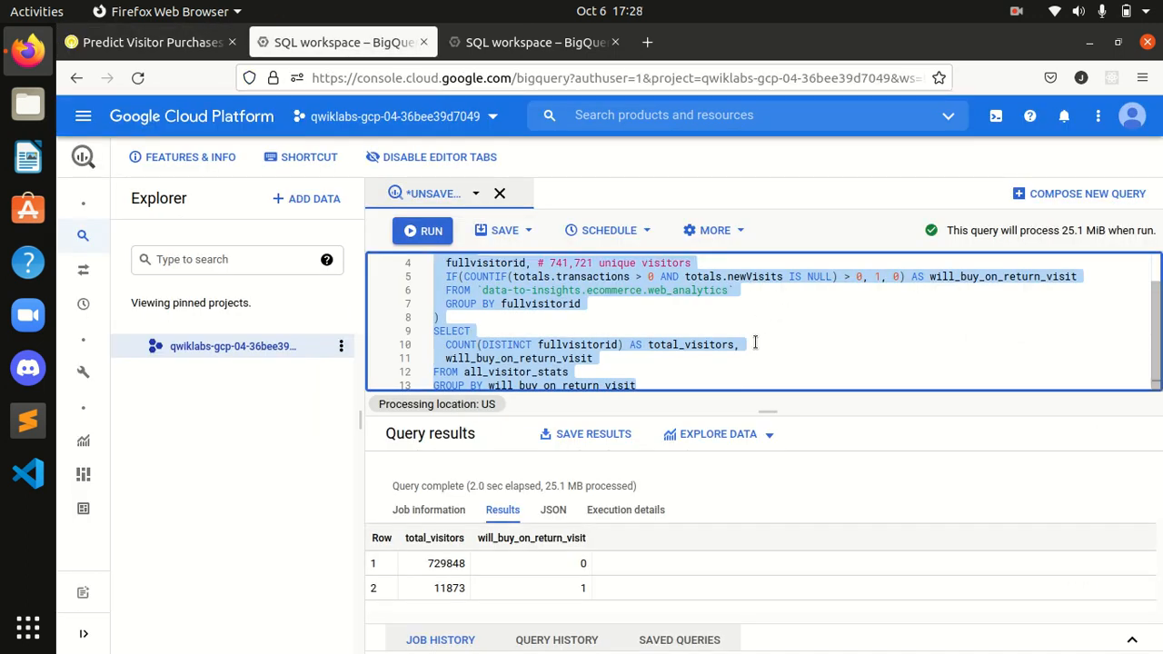
key("ctrl+v")
left_click(415, 229)
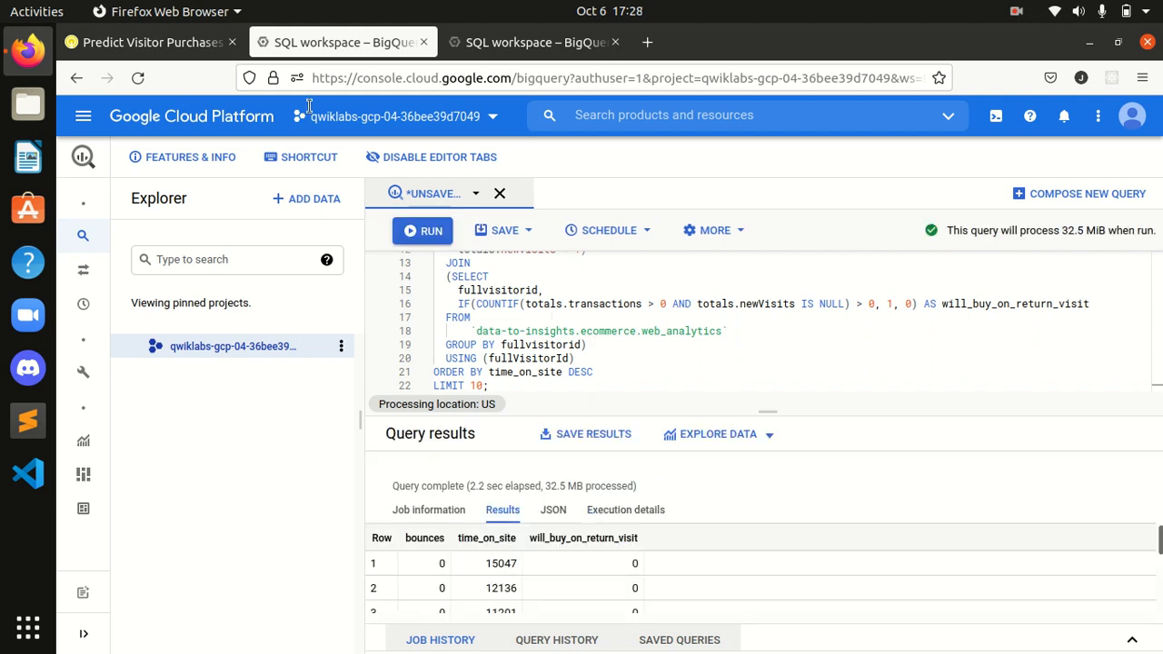
Read the lab's questions on input features and label, and its instructions for creating the ecommerce dataset.
left_click(150, 42)
scroll(583, 459, "down", 10)
scroll(607, 375, "down", 10)
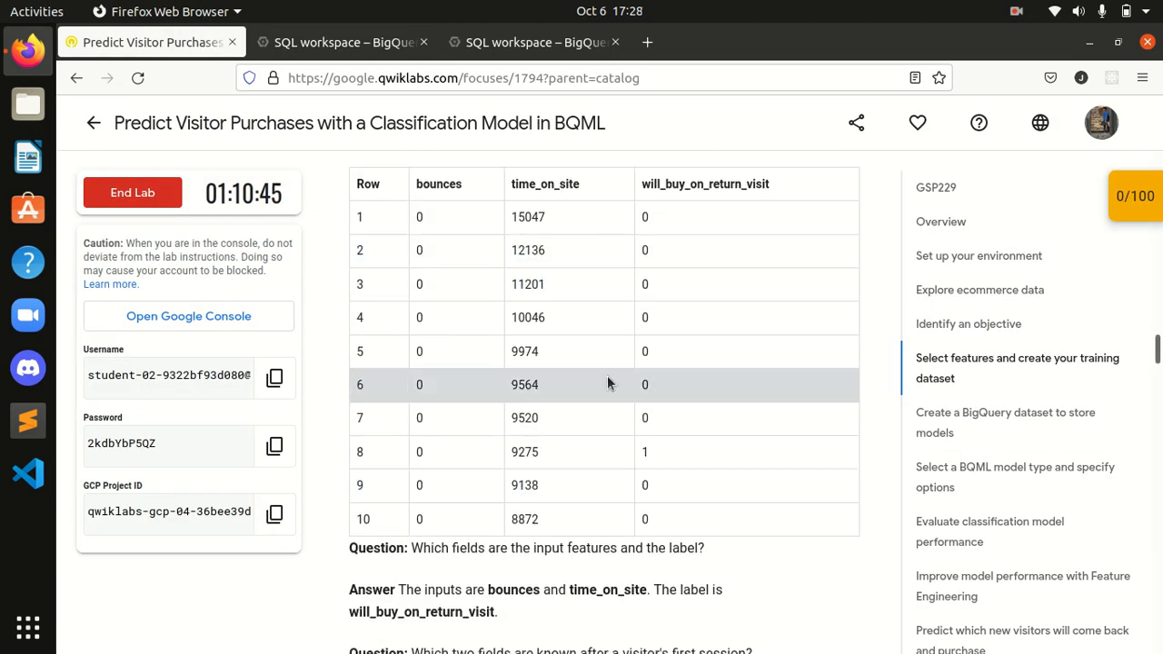
scroll(606, 375, "down", 10)
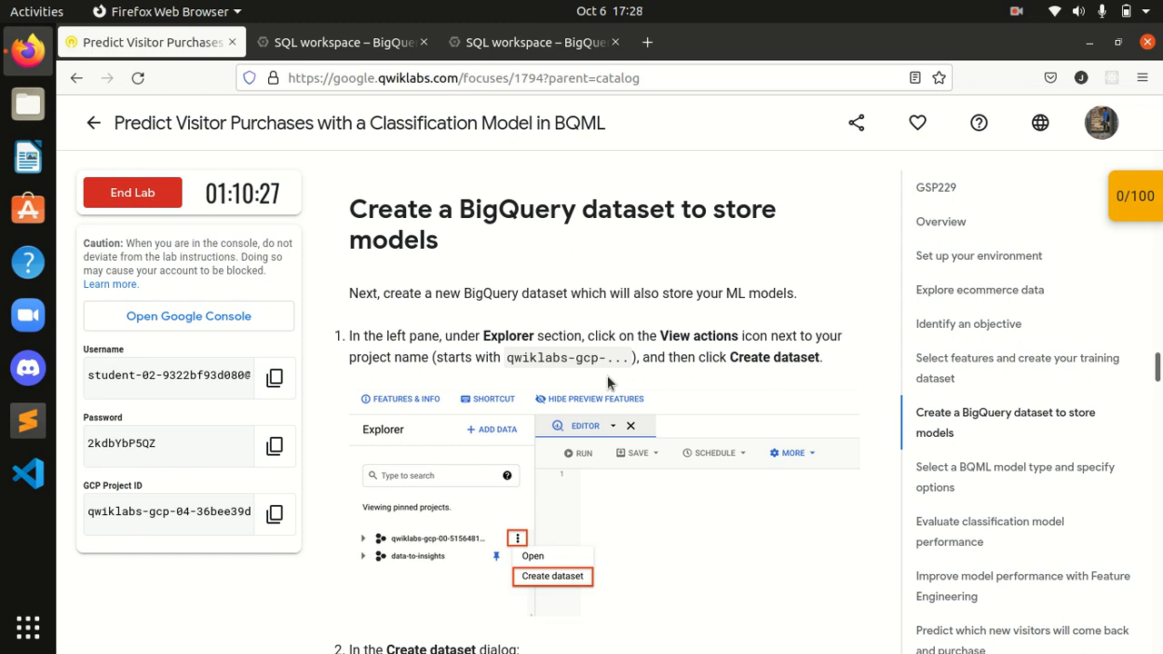
scroll(606, 375, "down", 3)
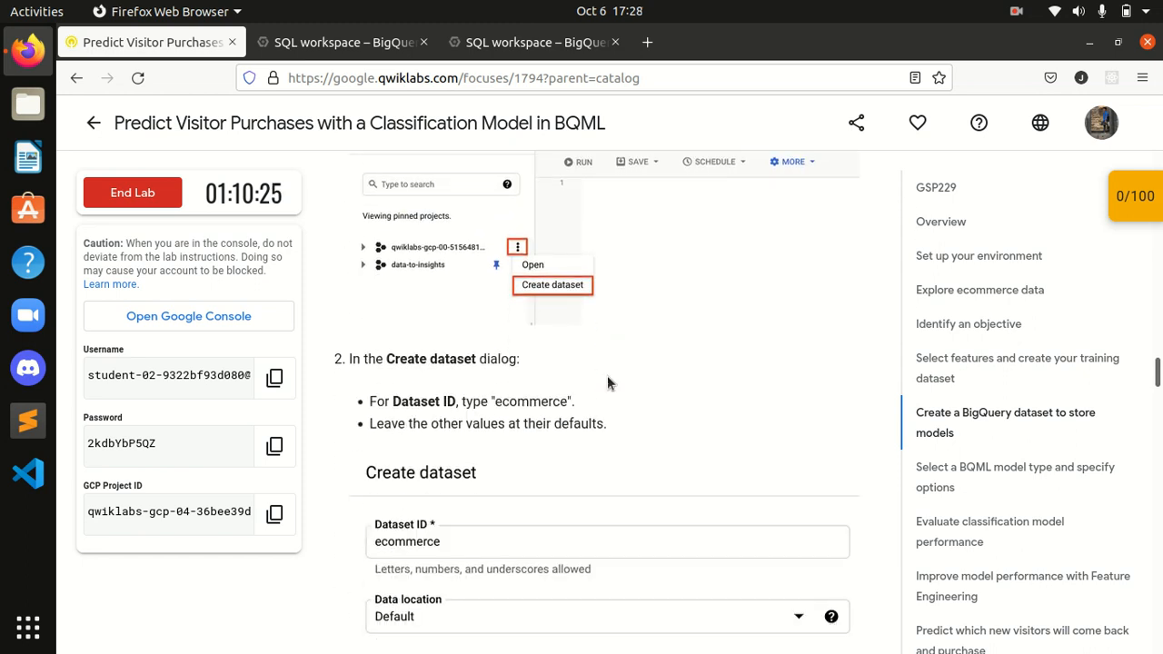
scroll(606, 377, "down", 2)
scroll(606, 377, "up", 1)
scroll(608, 376, "down", 2)
scroll(581, 327, "up", 1)
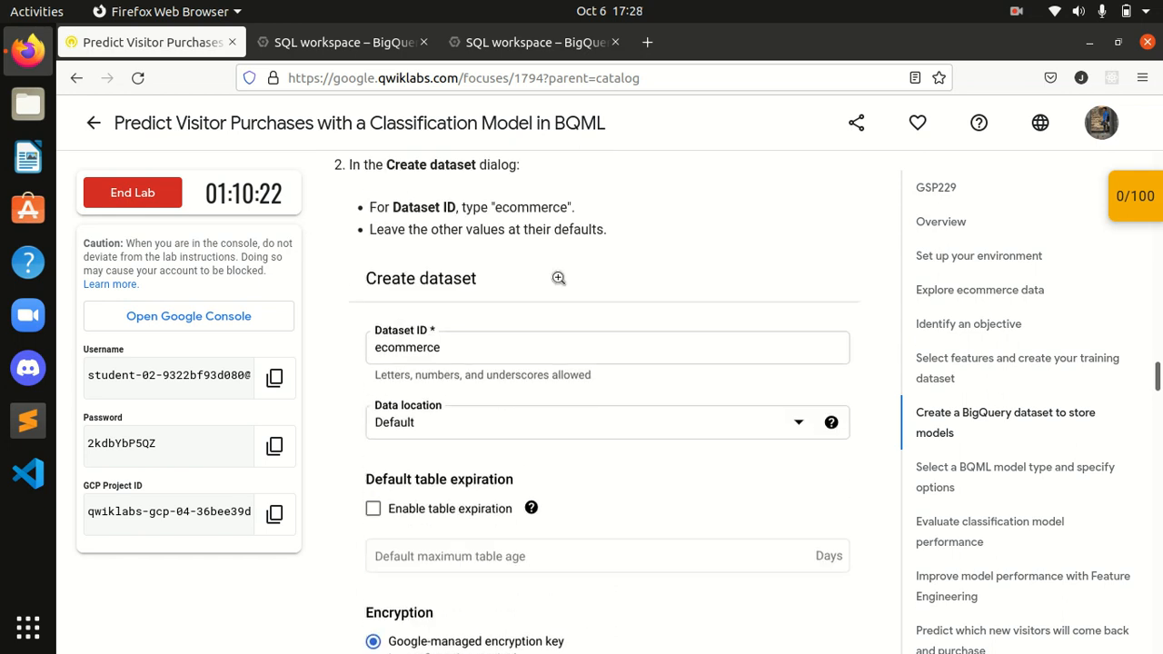
Unpin the data-to-insights project in the second BigQuery workspace and try to expand the Qwiklabs project there.
left_click(540, 55)
left_click(312, 371)
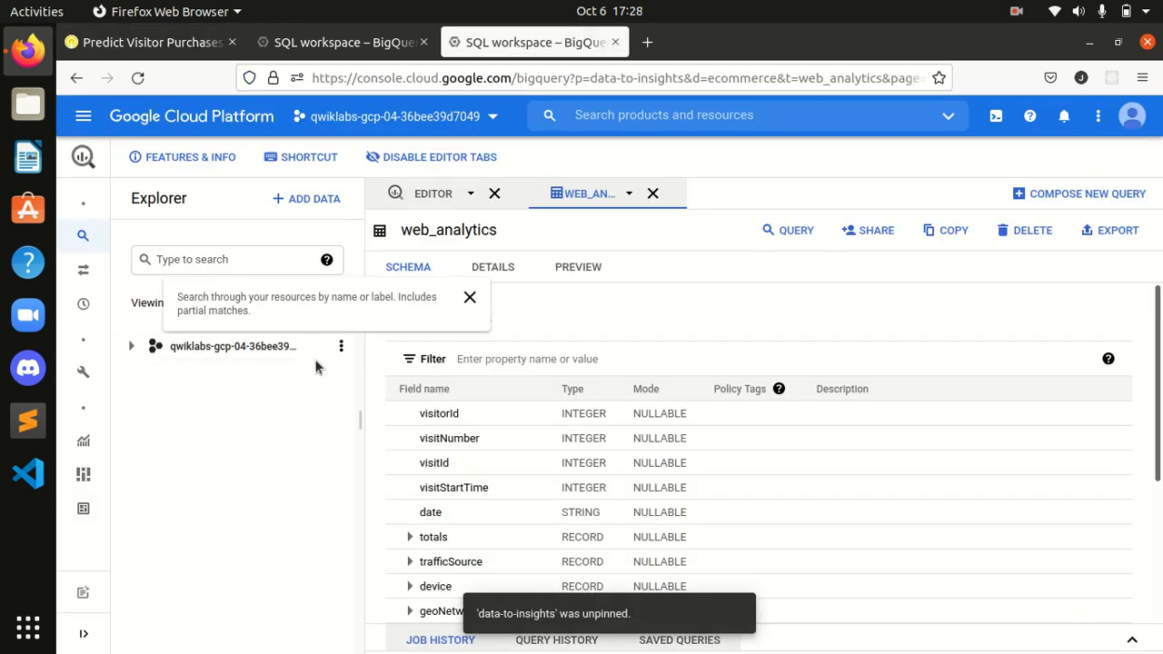
left_click(353, 36)
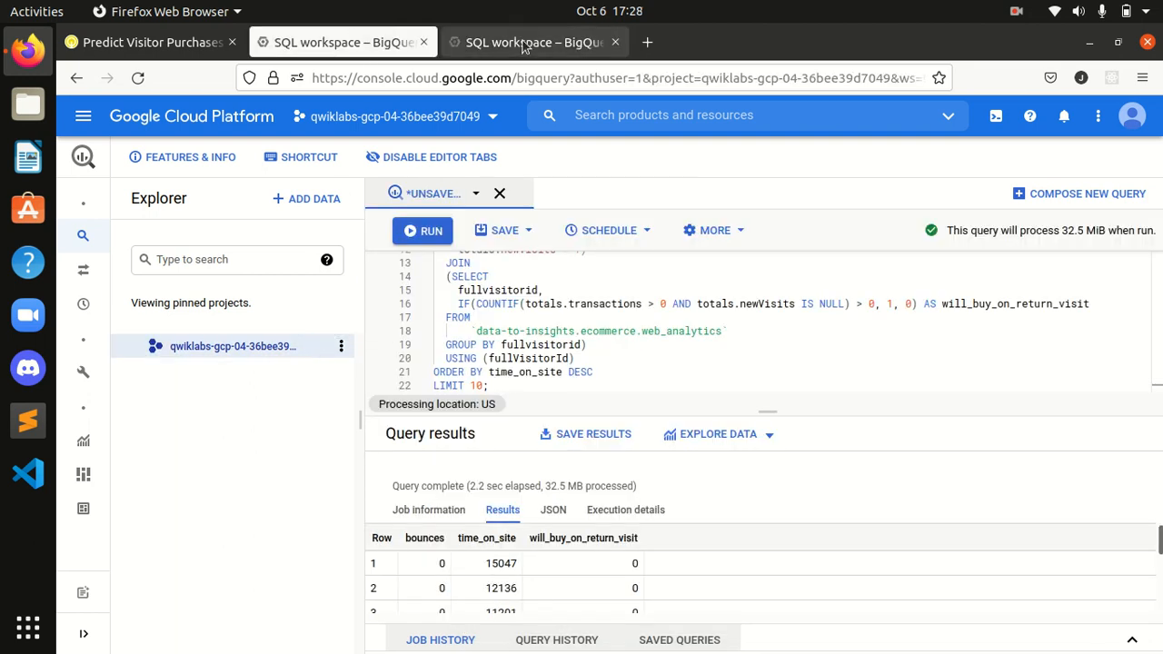
key("ctrl+Tab")
left_click(160, 352)
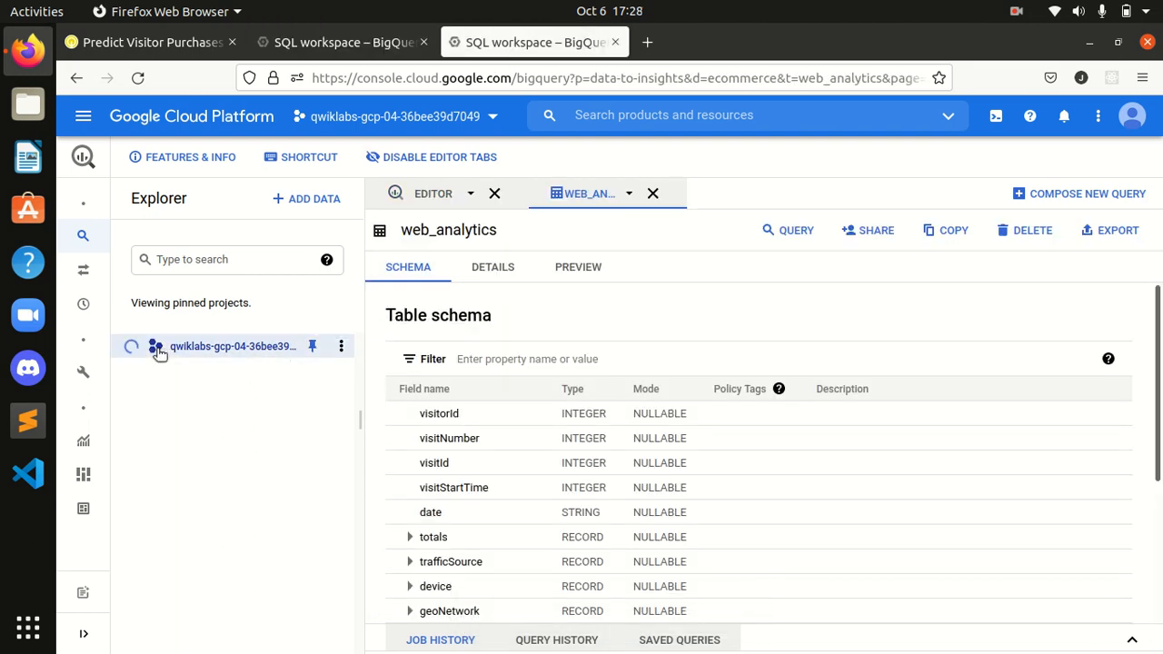
Compare the pinned projects in both BigQuery workspaces and examine the web_analytics table schema and the Qwiklabs project's actions.
left_click(313, 43)
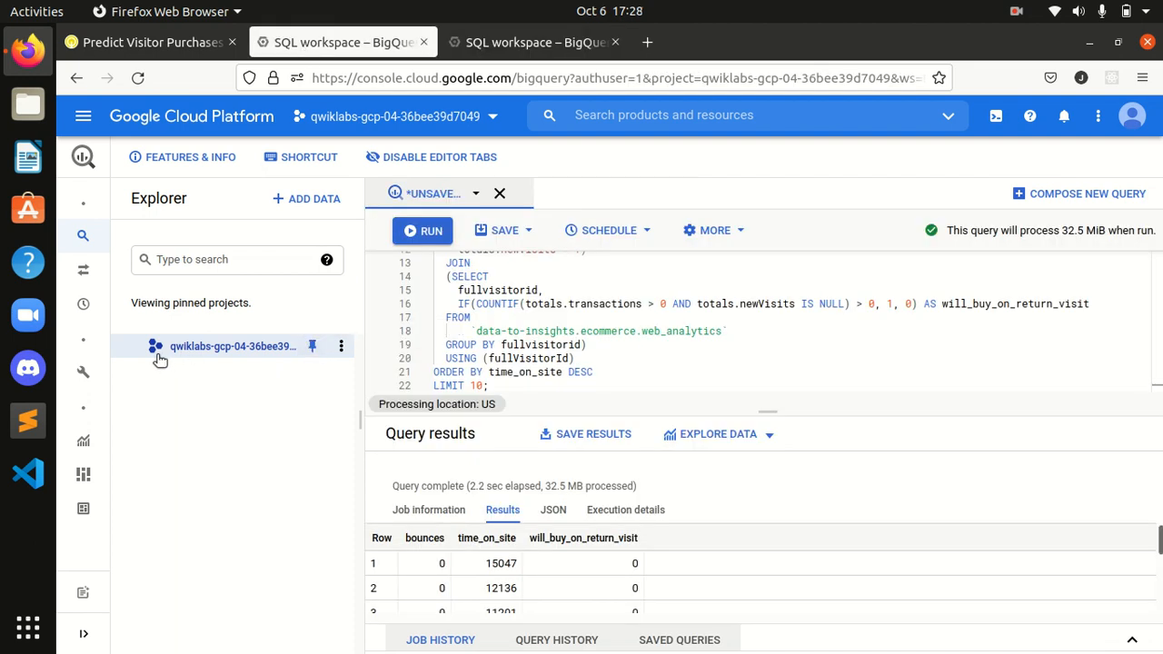
left_click(509, 45)
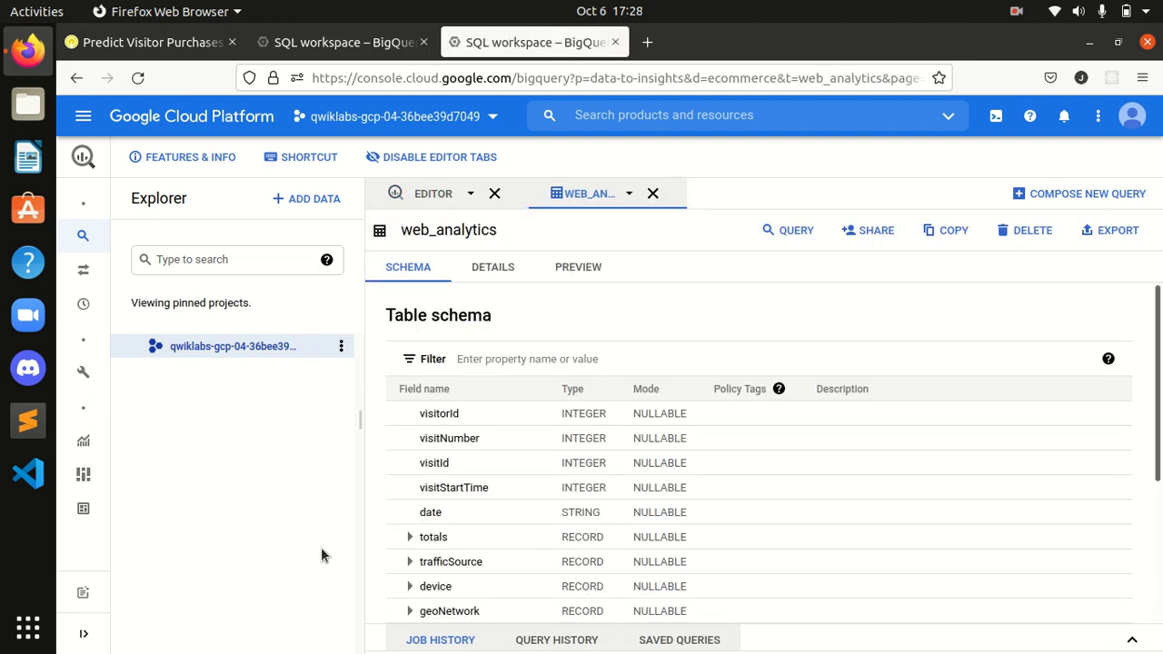
scroll(631, 478, "down", 3)
scroll(630, 477, "up", 3)
left_click(386, 47)
left_click(536, 42)
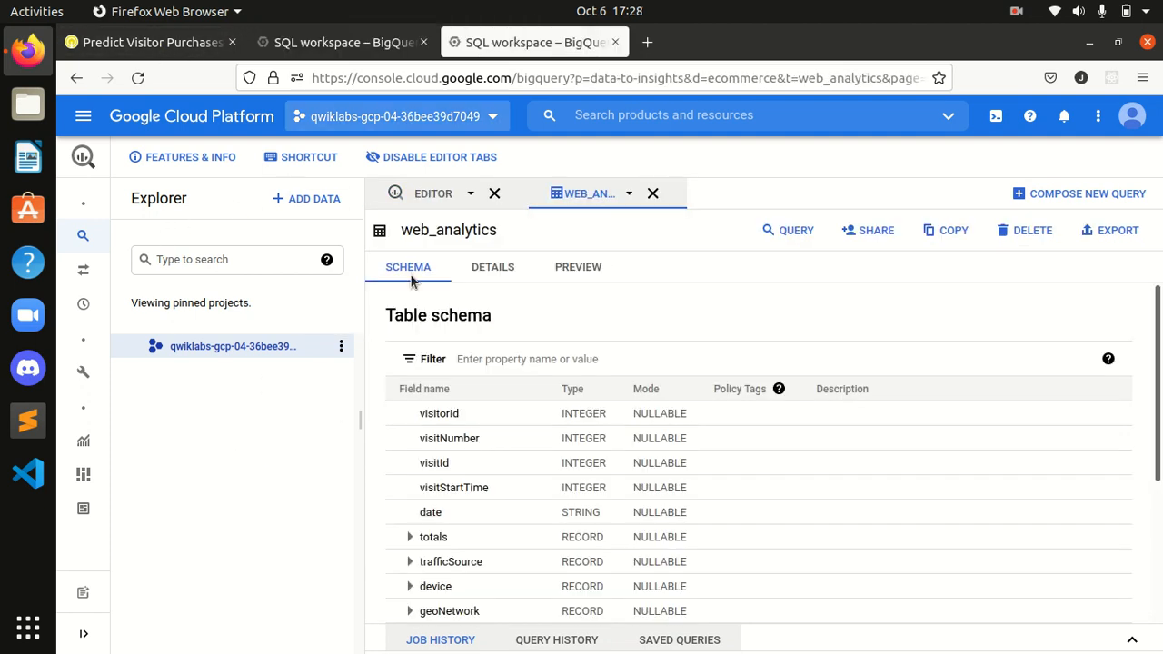
scroll(900, 594, "down", 3)
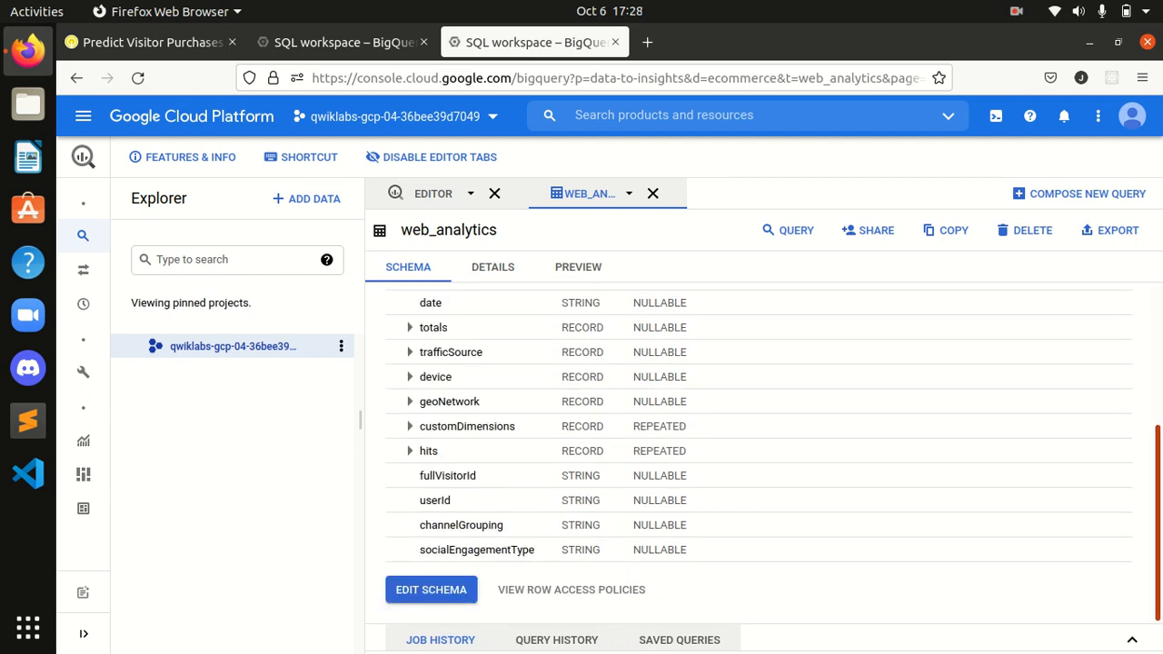
scroll(900, 594, "up", 3)
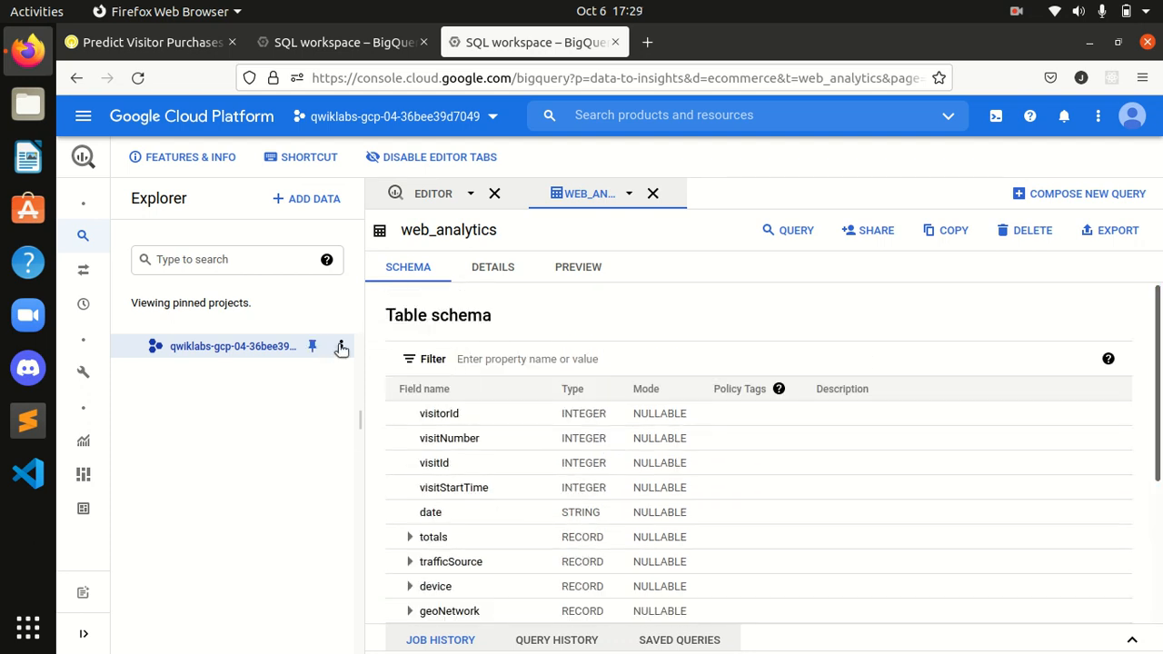
left_click(341, 346)
left_click(240, 431)
left_click(300, 43)
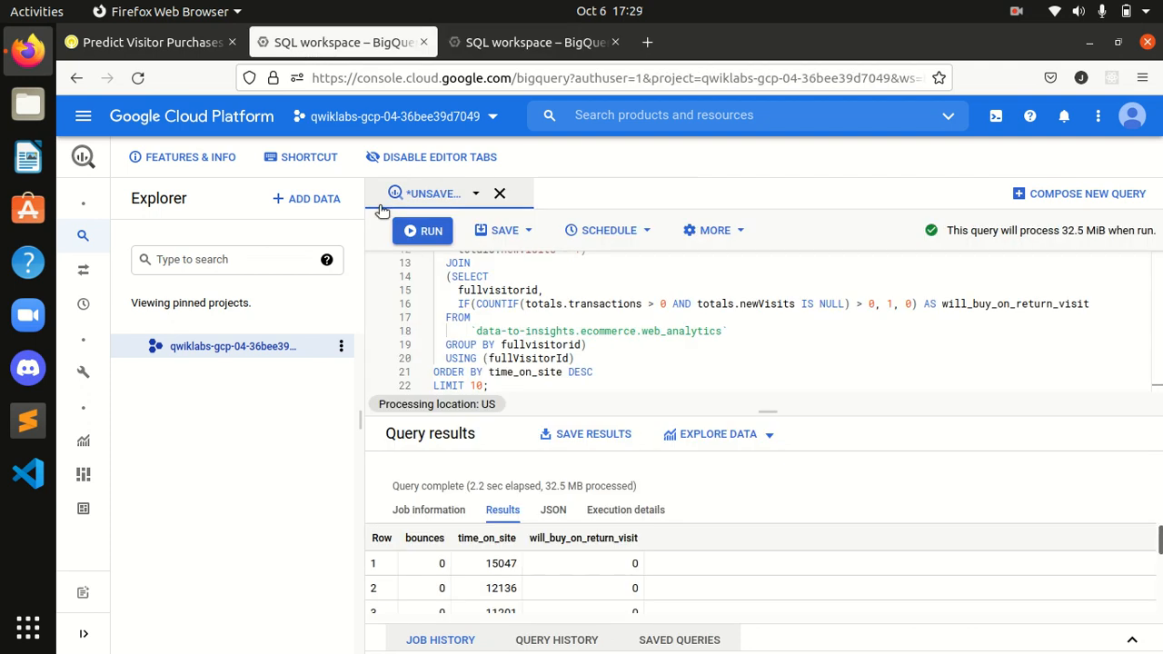
Reread the lab's steps for creating a dataset and compare its Explorer screenshot with the two BigQuery workspaces.
left_click(150, 42)
scroll(477, 532, "down", 5)
scroll(477, 532, "down", 4)
scroll(477, 531, "up", 3)
scroll(478, 535, "down", 1)
scroll(479, 536, "up", 5)
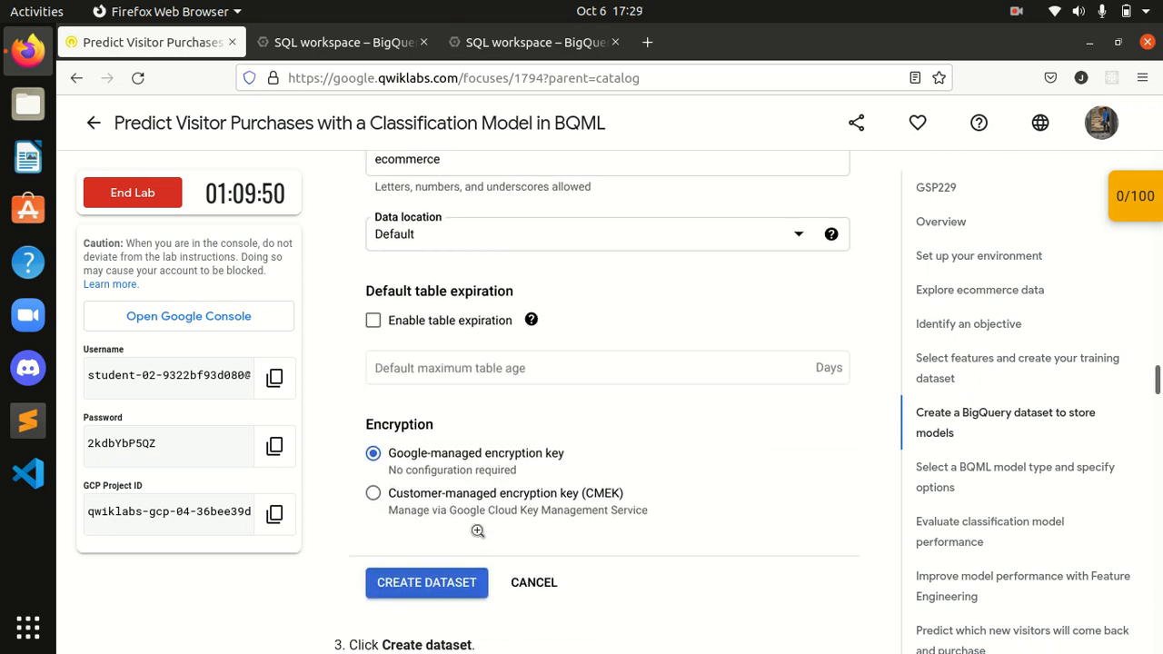
scroll(477, 530, "up", 2)
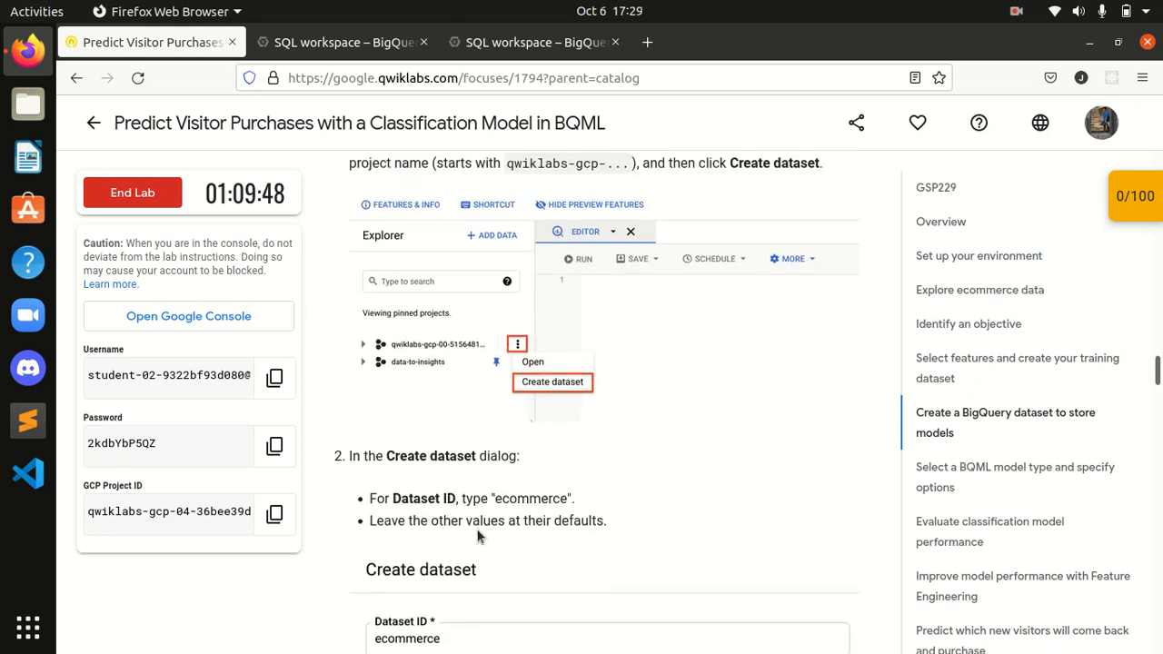
scroll(479, 536, "up", 1)
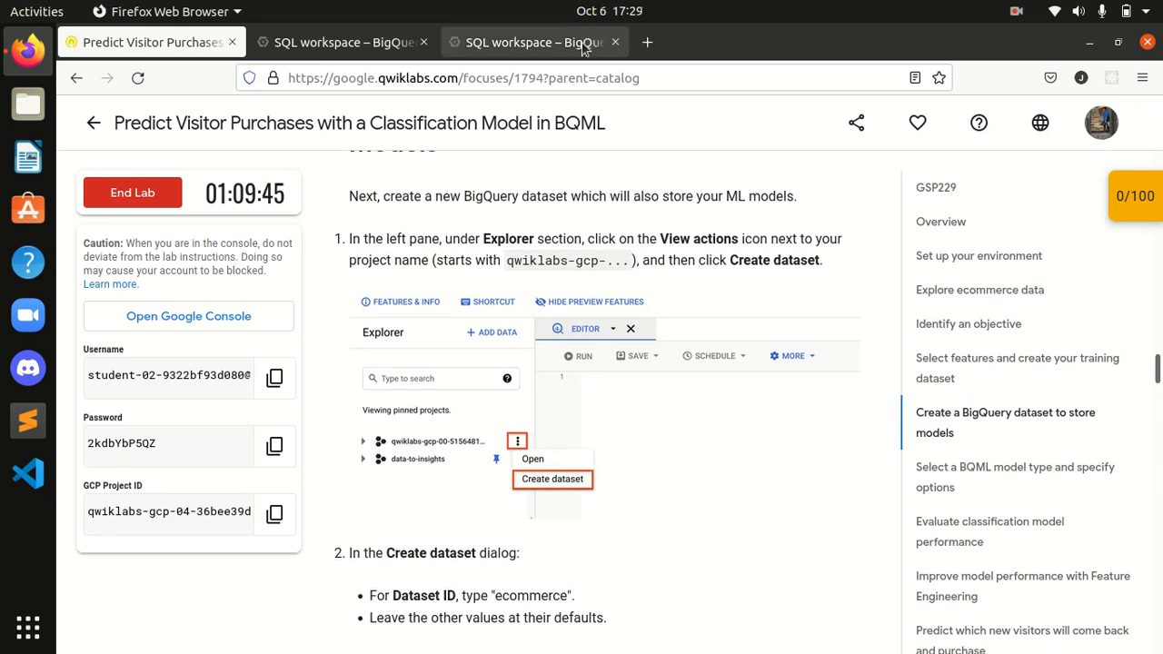
left_click(536, 41)
left_click(414, 34)
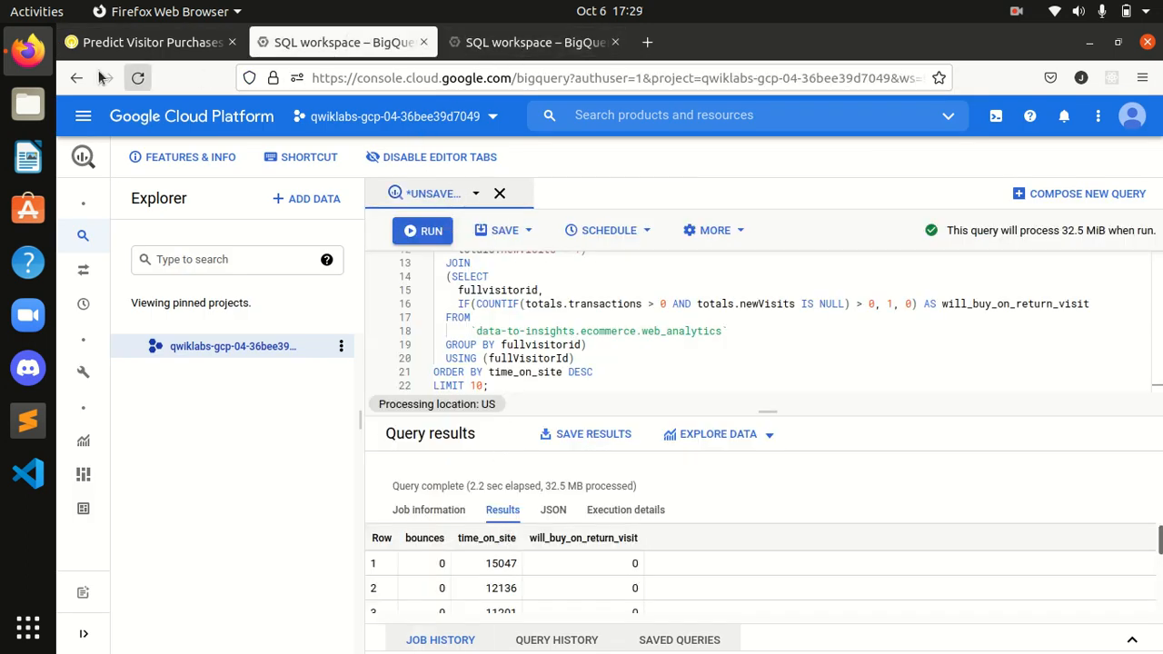
Reopen the data-to-insights web_analytics link from the lab's environment setup section in a new browser tab and close the old tab for that table.
left_click(154, 43)
left_click(945, 290)
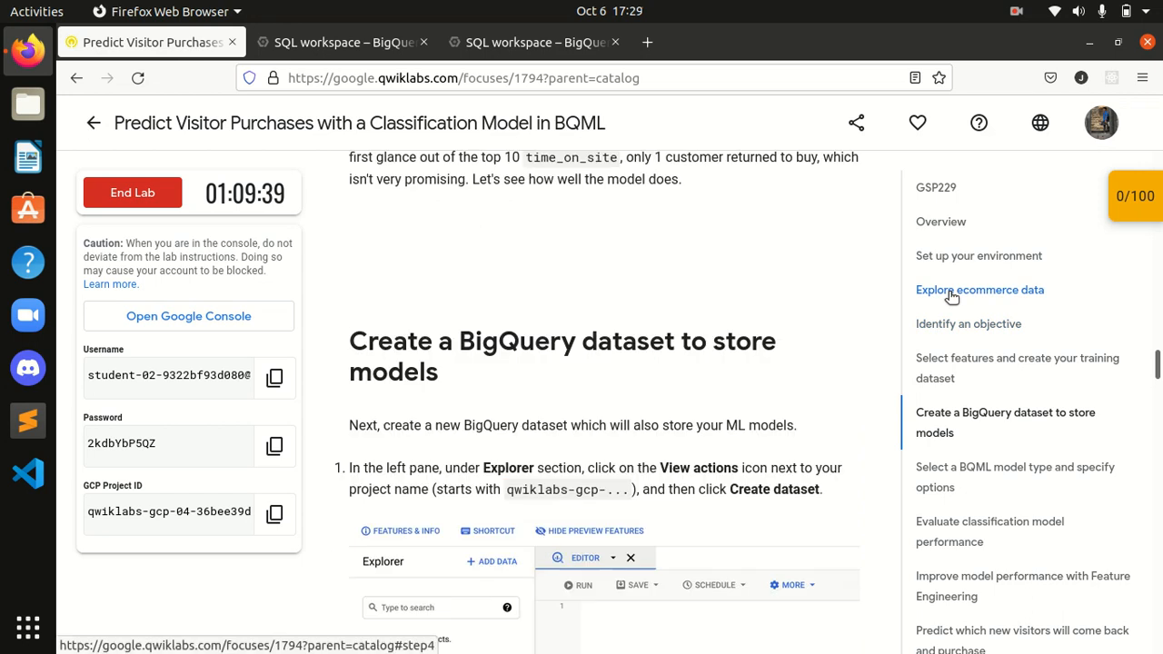
left_click(954, 258)
scroll(802, 456, "down", 15)
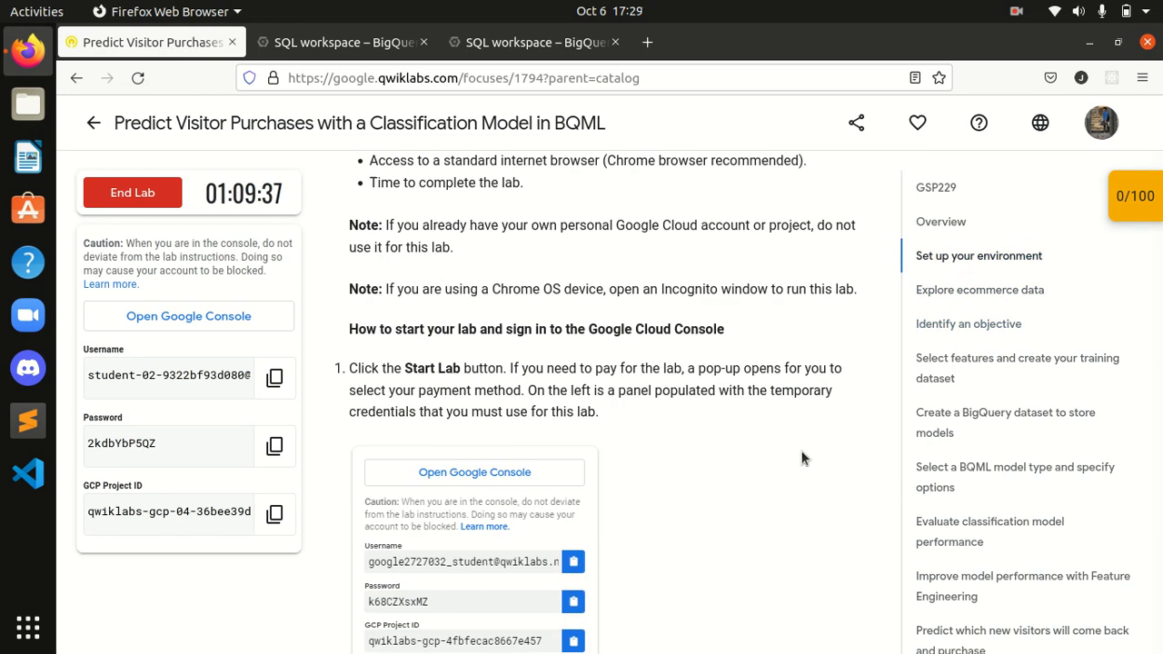
scroll(802, 457, "down", 15)
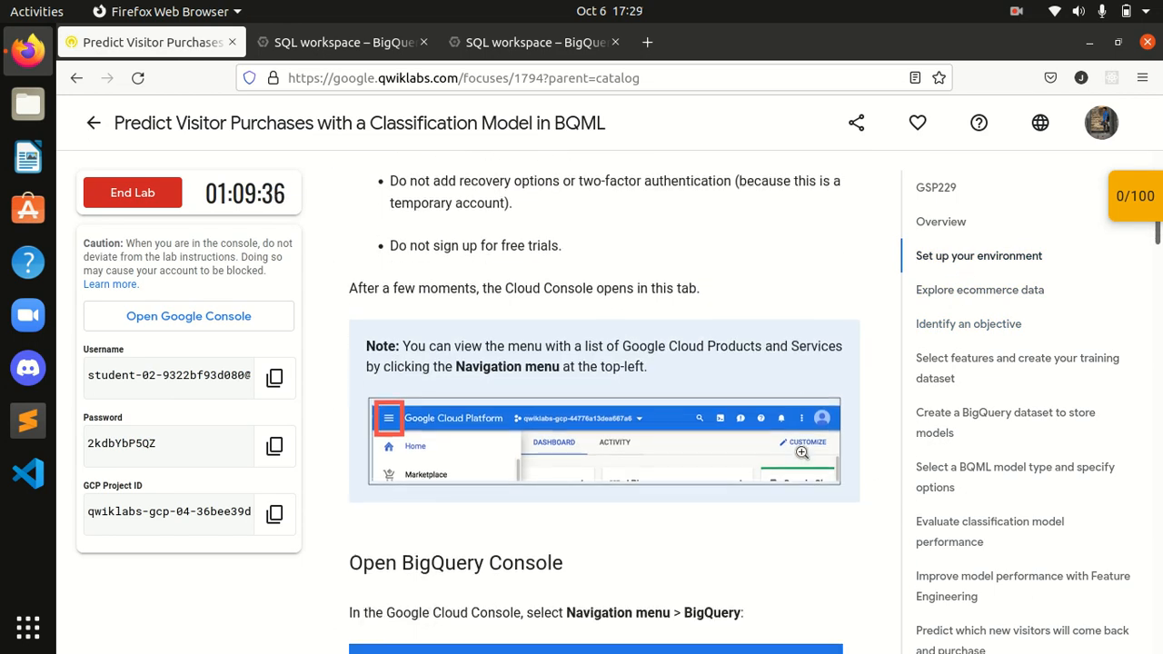
scroll(802, 454, "down", 10)
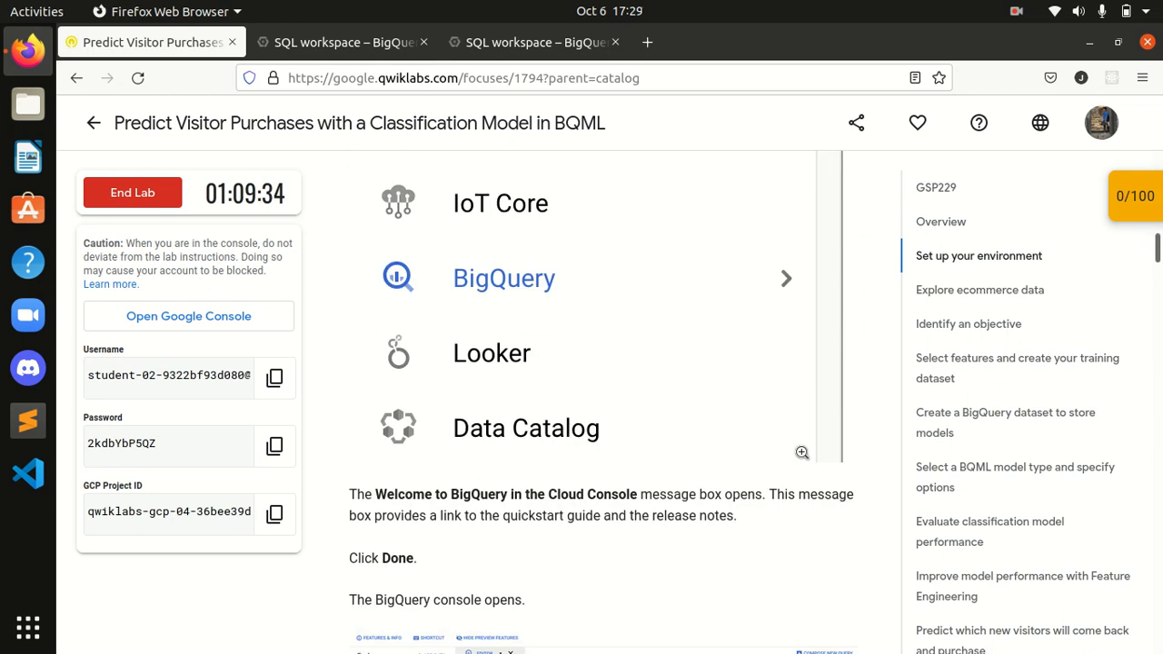
left_click(509, 315)
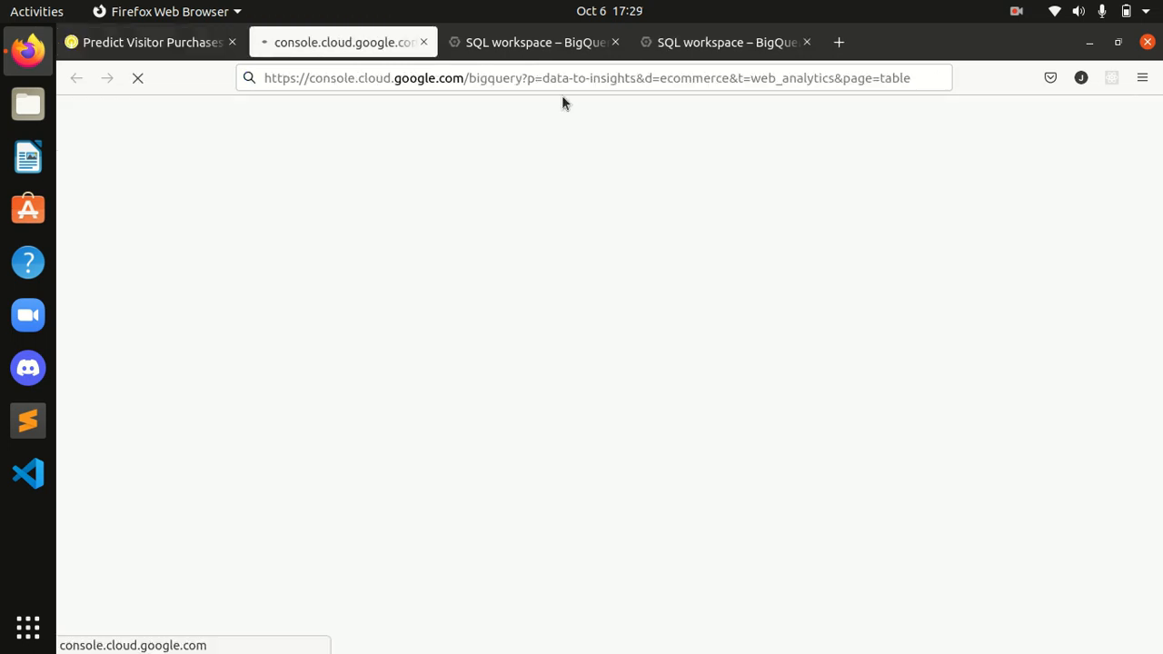
left_click(807, 43)
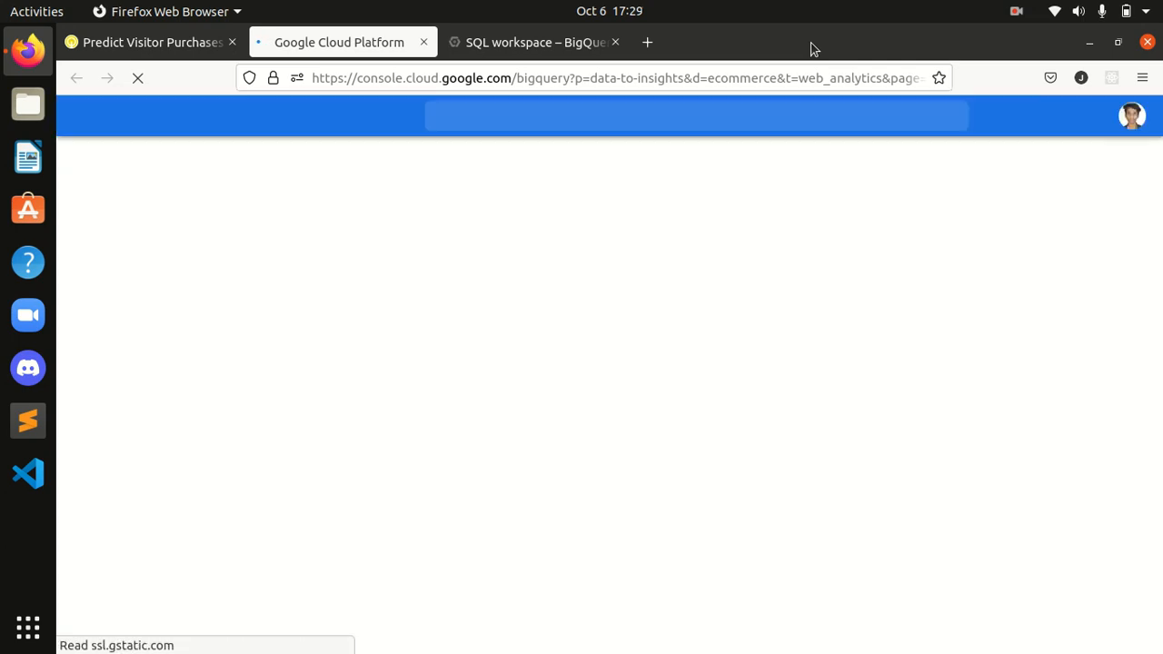
Switch the console to the temporary Qwiklabs student account and close the personal account's workspace.
left_click(1132, 118)
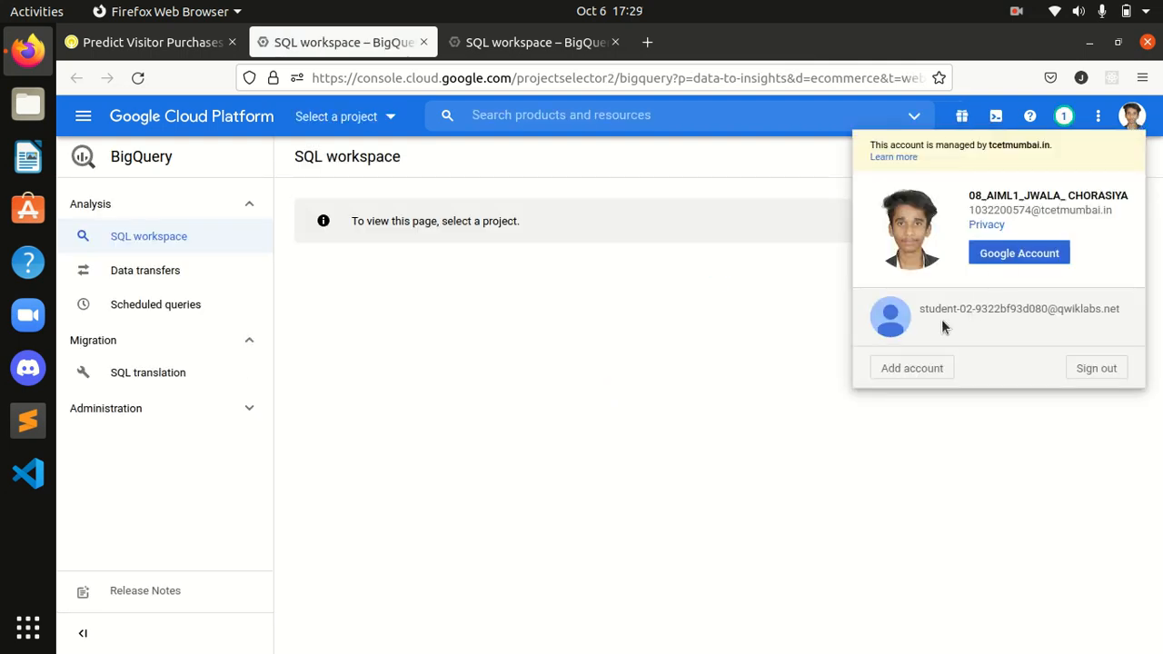
left_click(899, 311)
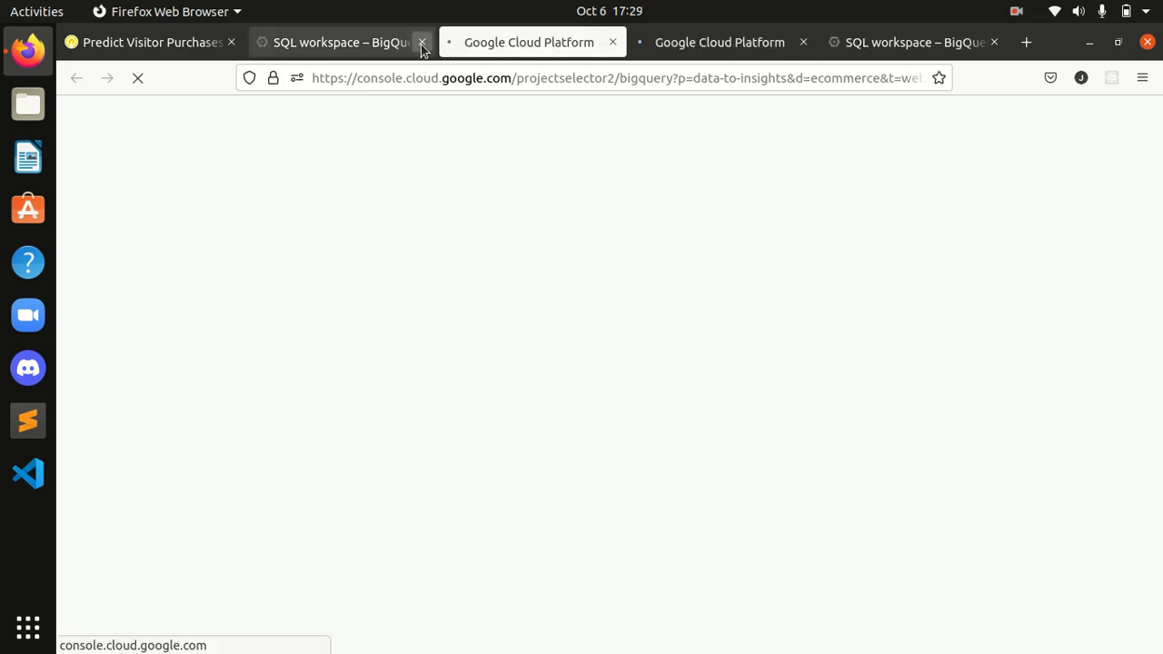
left_click(422, 43)
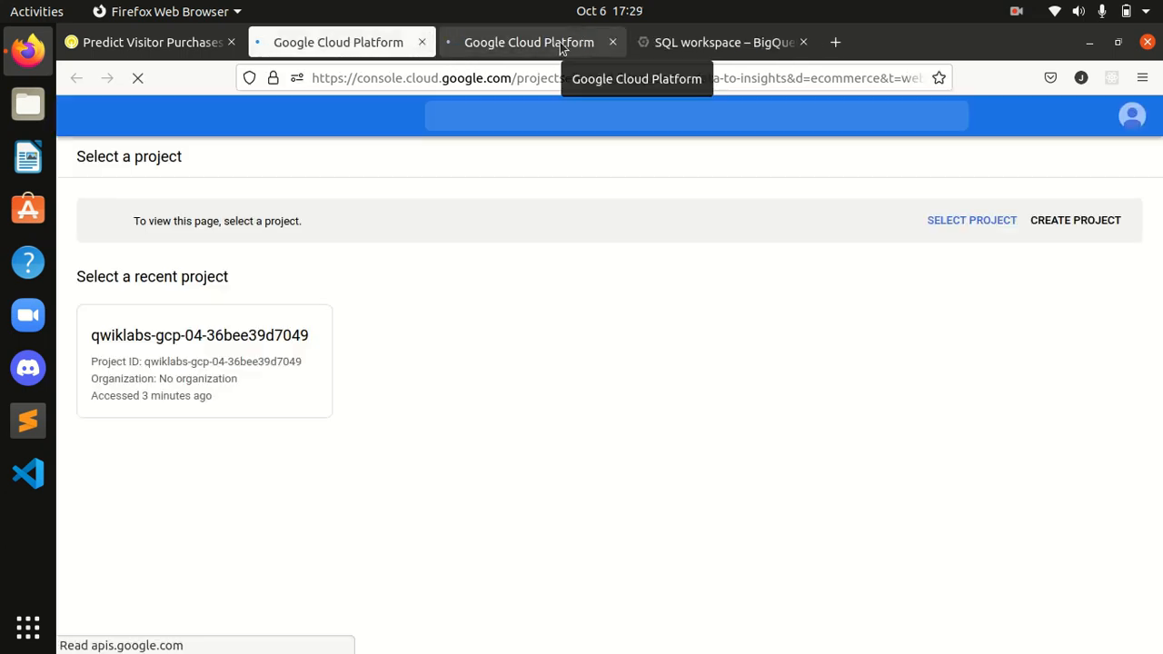
Select the Qwiklabs lab project and look over the schema and preview of the web_analytics table.
left_click(266, 365)
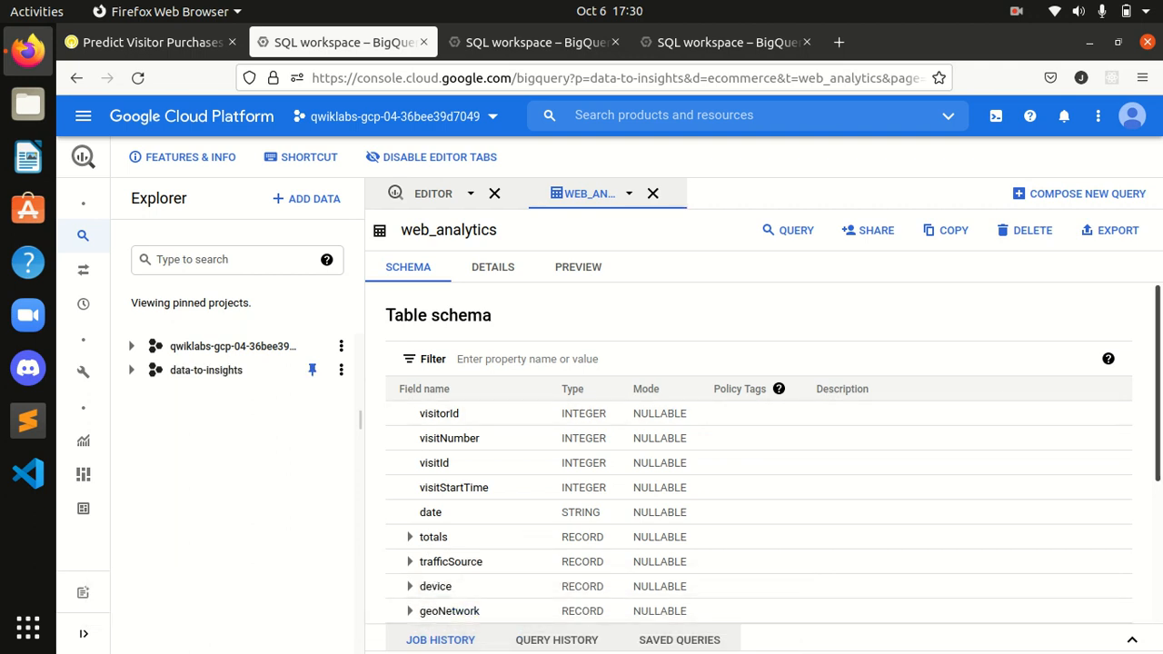
scroll(1153, 581, "down", 3)
scroll(1154, 592, "up", 3)
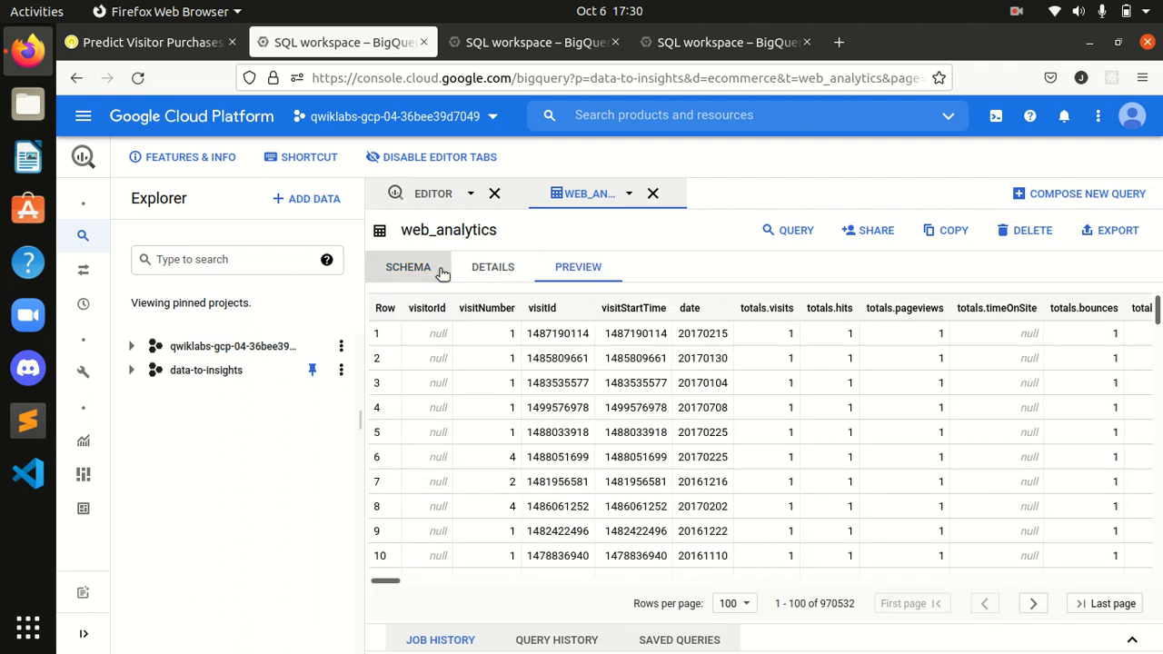
View the web_analytics schema and read the lab's instructions for creating a BigQuery dataset to store models.
left_click(442, 272)
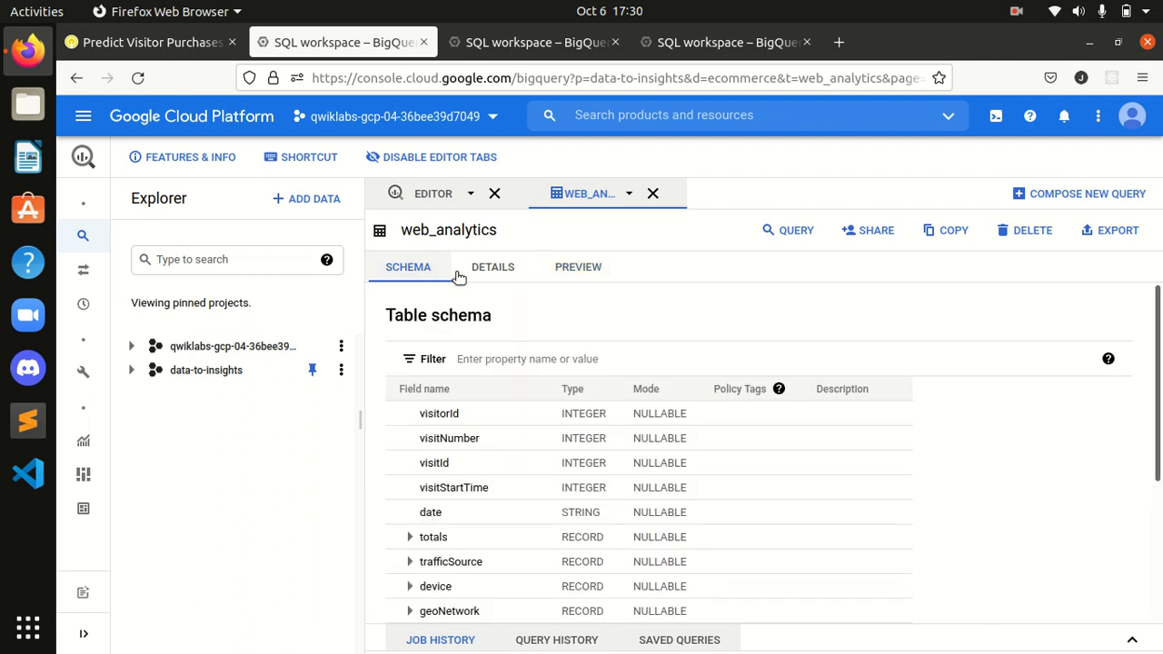
left_click(150, 42)
left_click(950, 406)
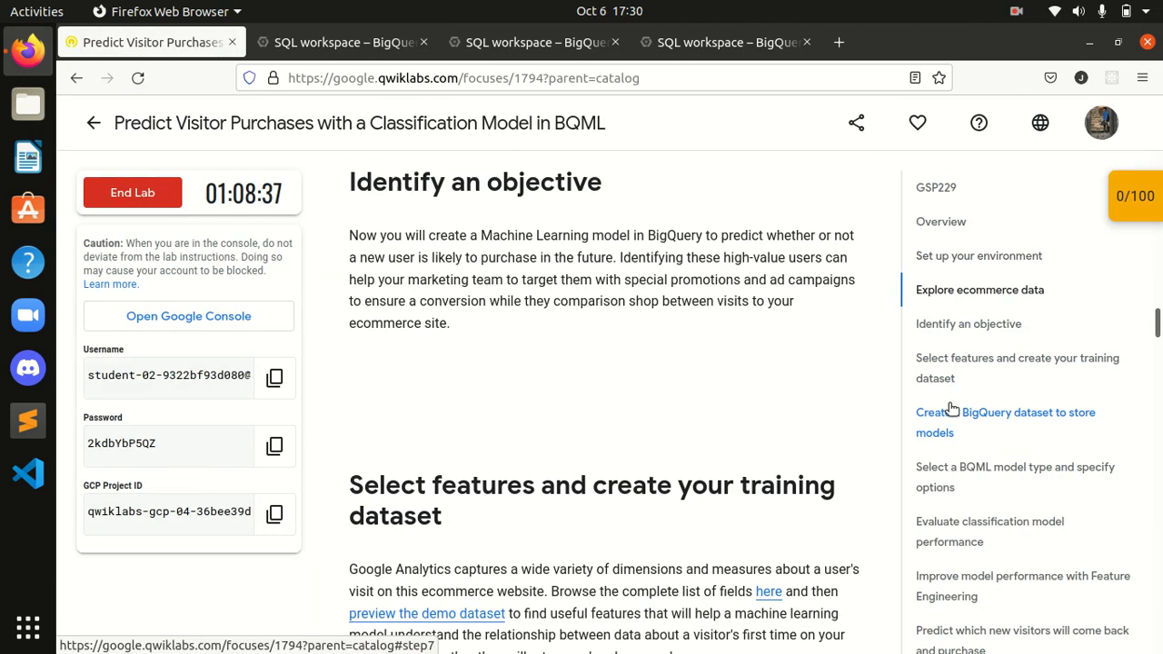
scroll(595, 408, "down", 2)
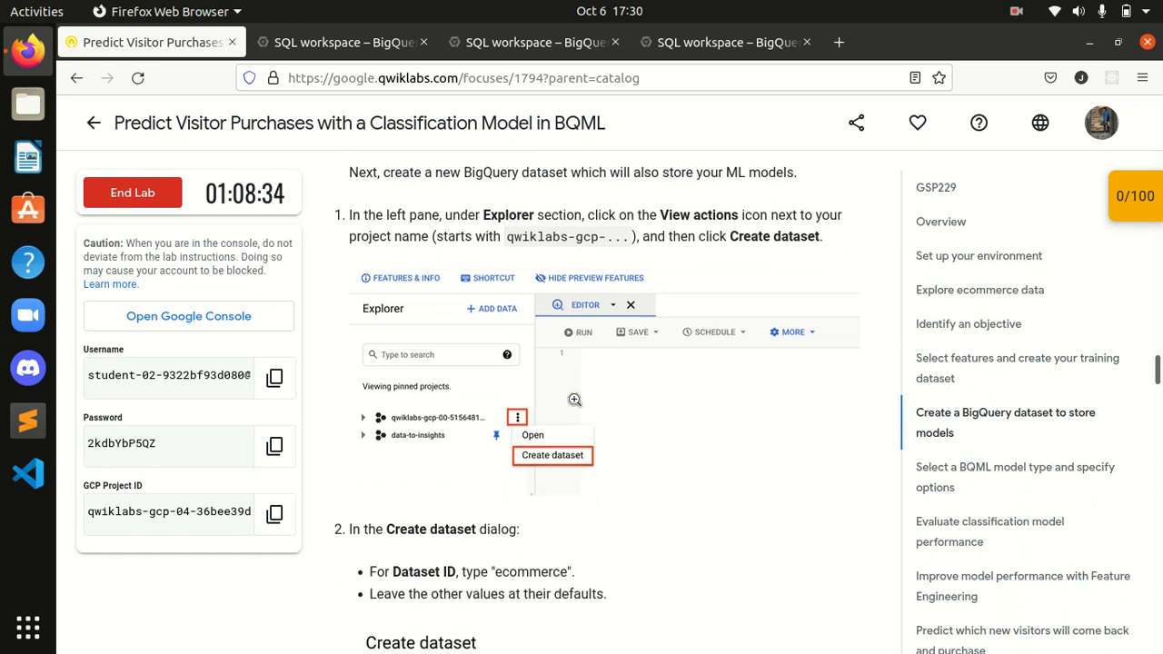
scroll(574, 400, "down", 7)
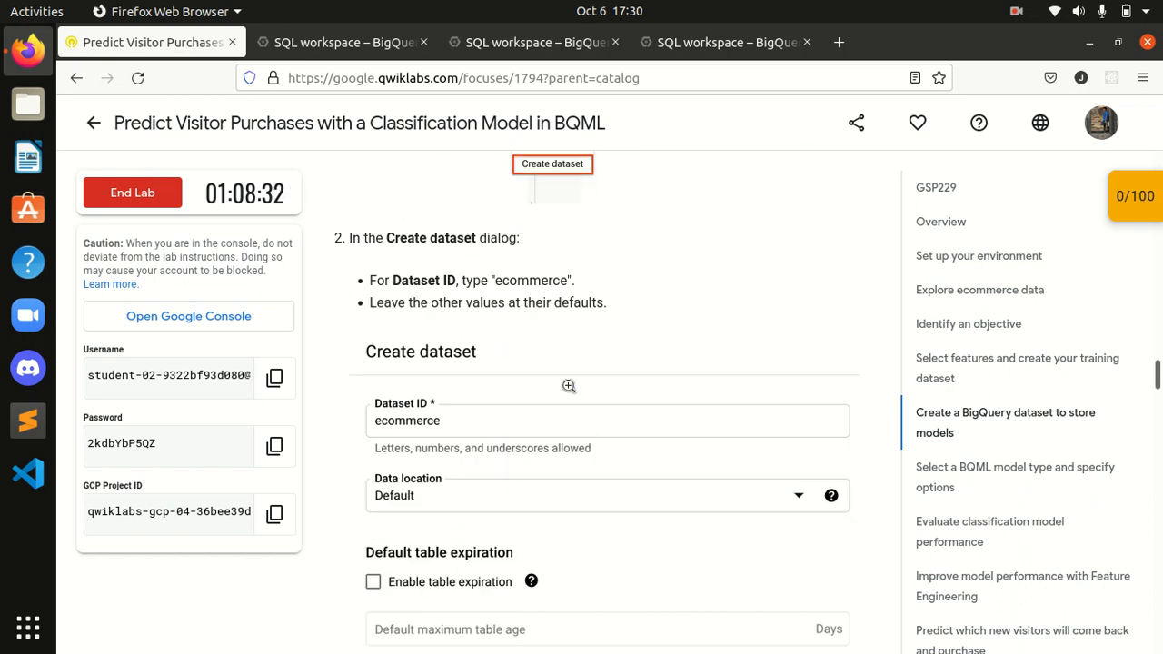
Close the BigQuery browser tab that asks for a project selection and return to the web_analytics workspace.
left_click(386, 50)
left_click(528, 43)
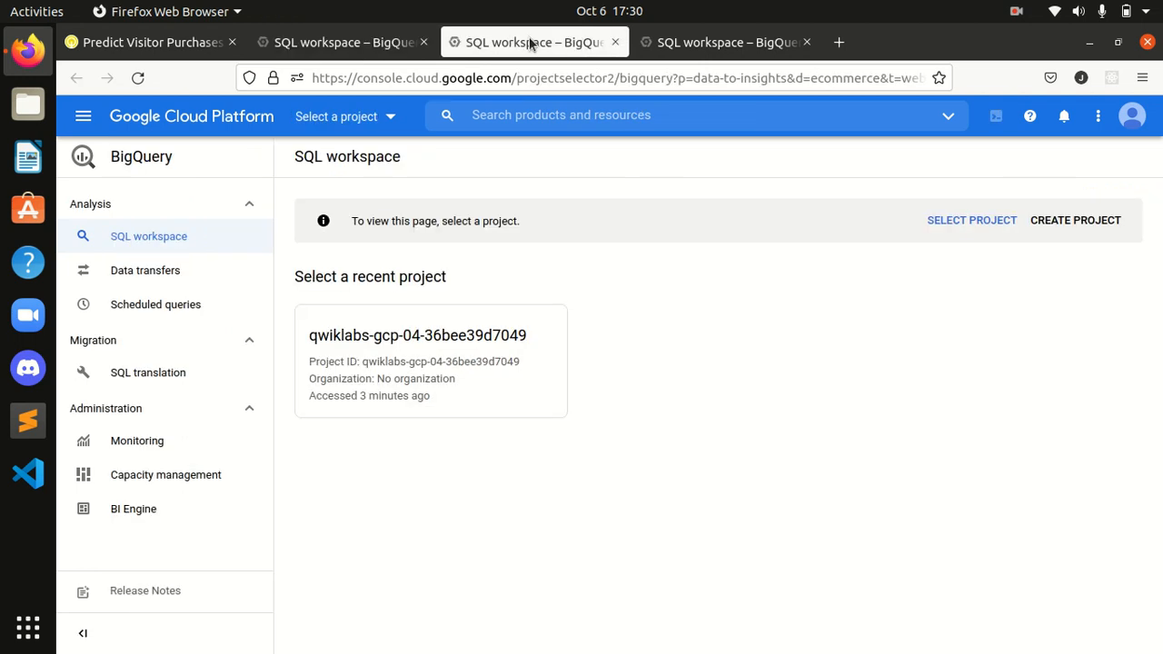
left_click(616, 43)
left_click(384, 43)
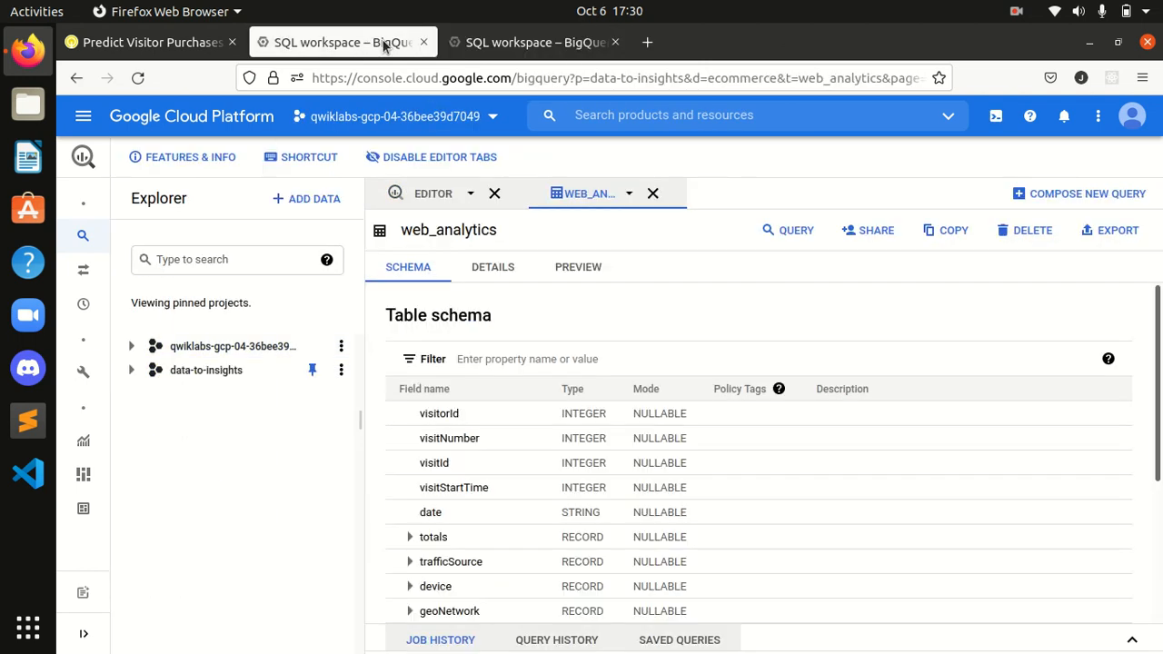
Create a dataset with the ID ecommerce in the Qwiklabs project, copying the ID from the lab and keeping the other defaults.
left_click(341, 352)
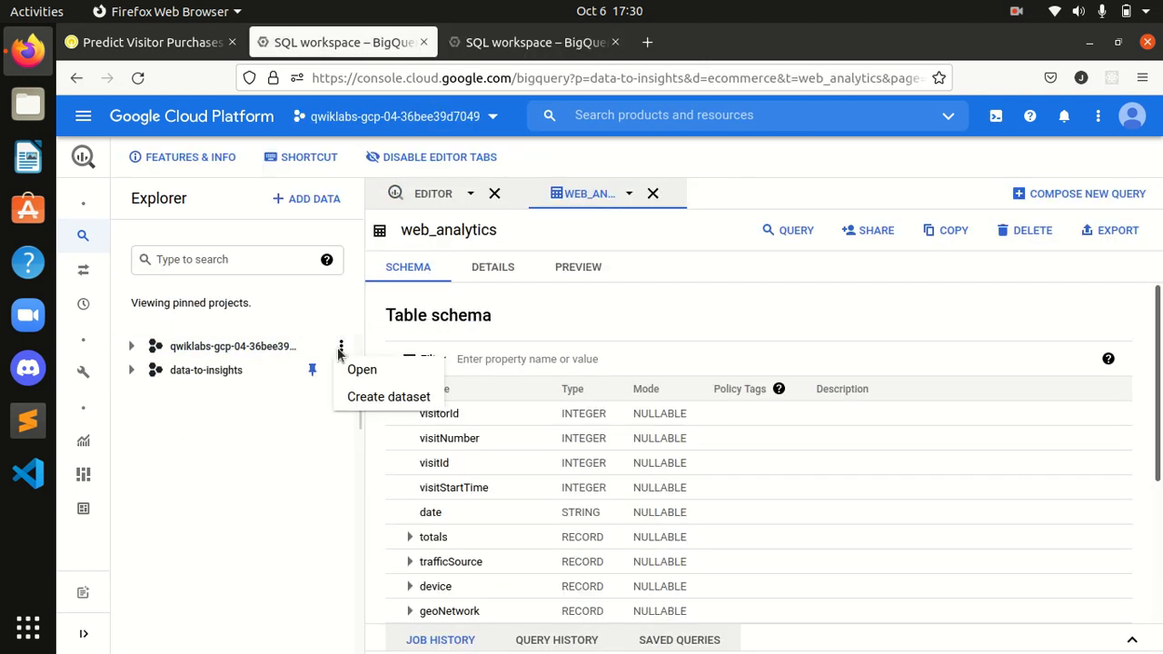
left_click(365, 407)
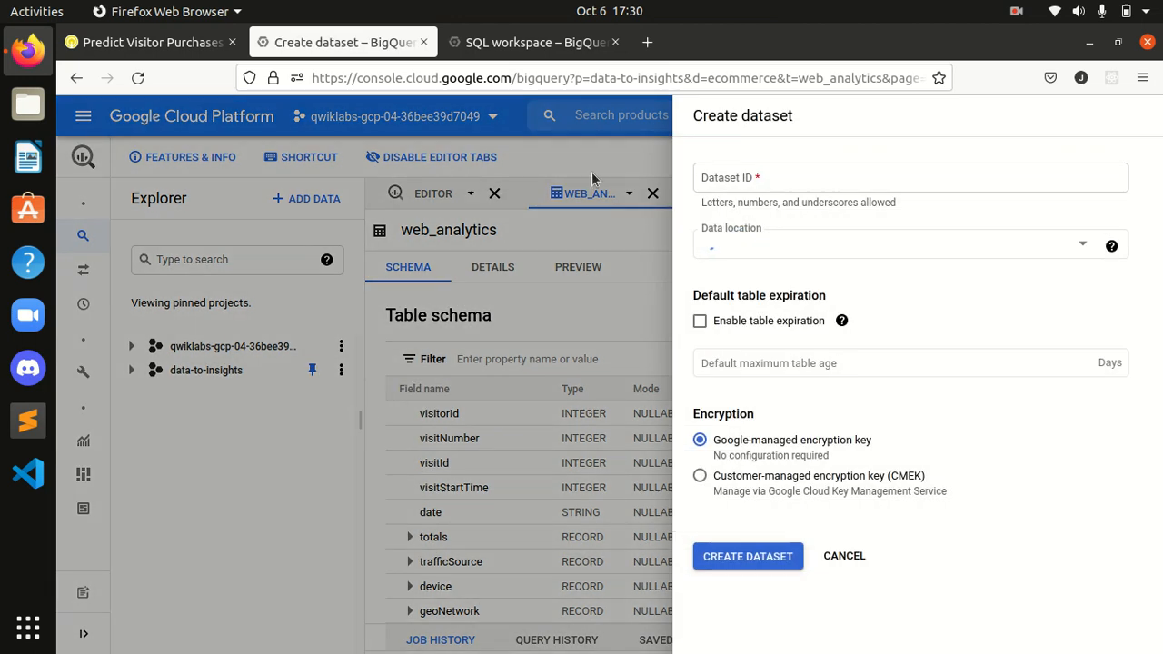
left_click(145, 43)
scroll(472, 325, "down", 2)
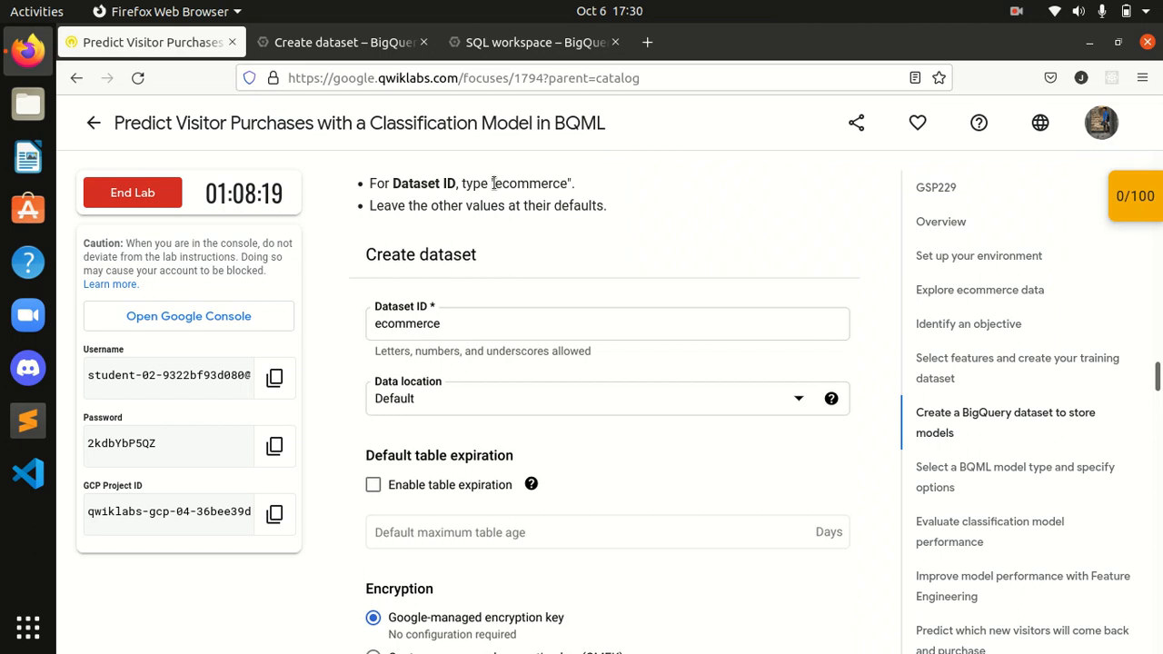
left_click_drag(492, 184, 567, 183)
key("ctrl+c")
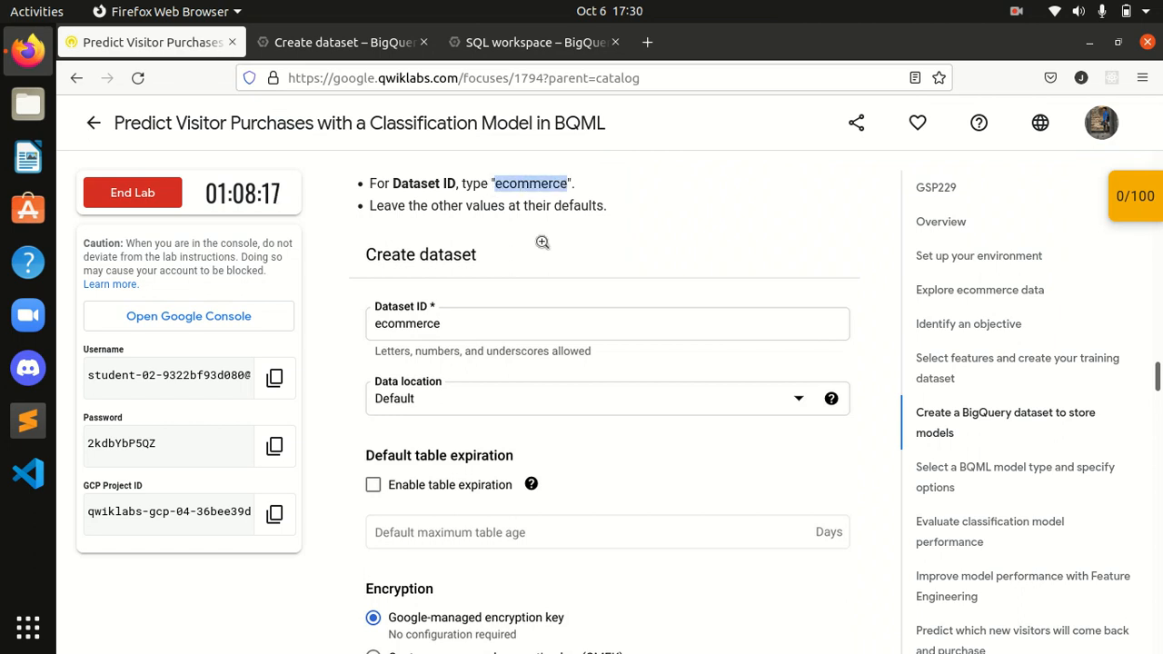
left_click(341, 41)
left_click(706, 182)
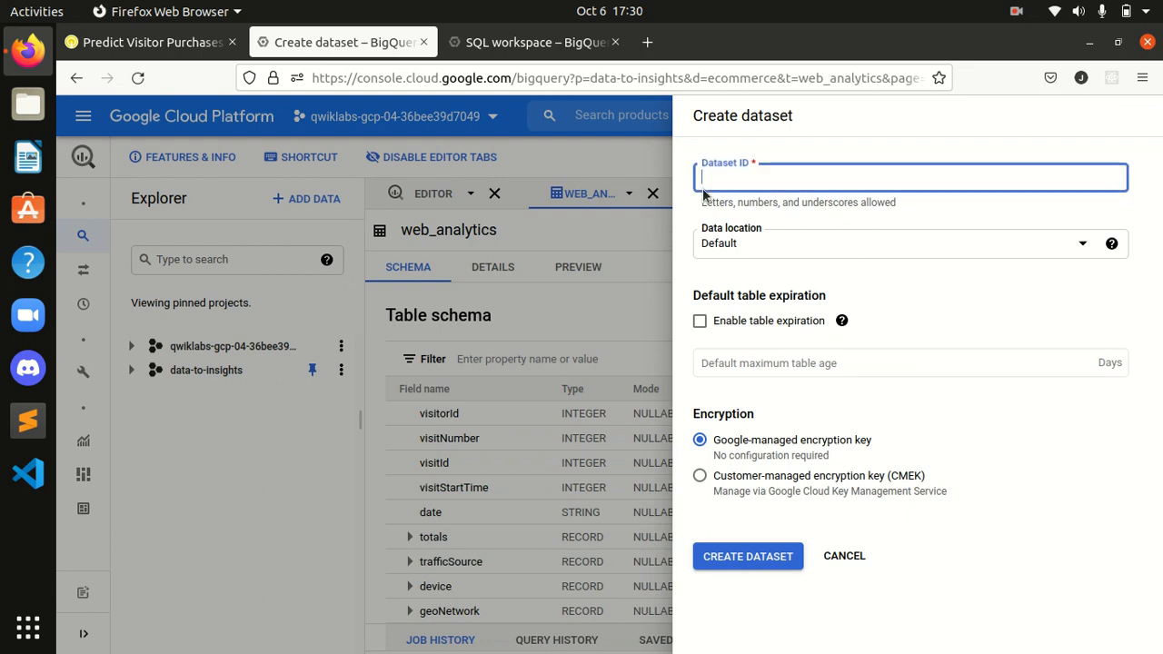
key("ctrl+v")
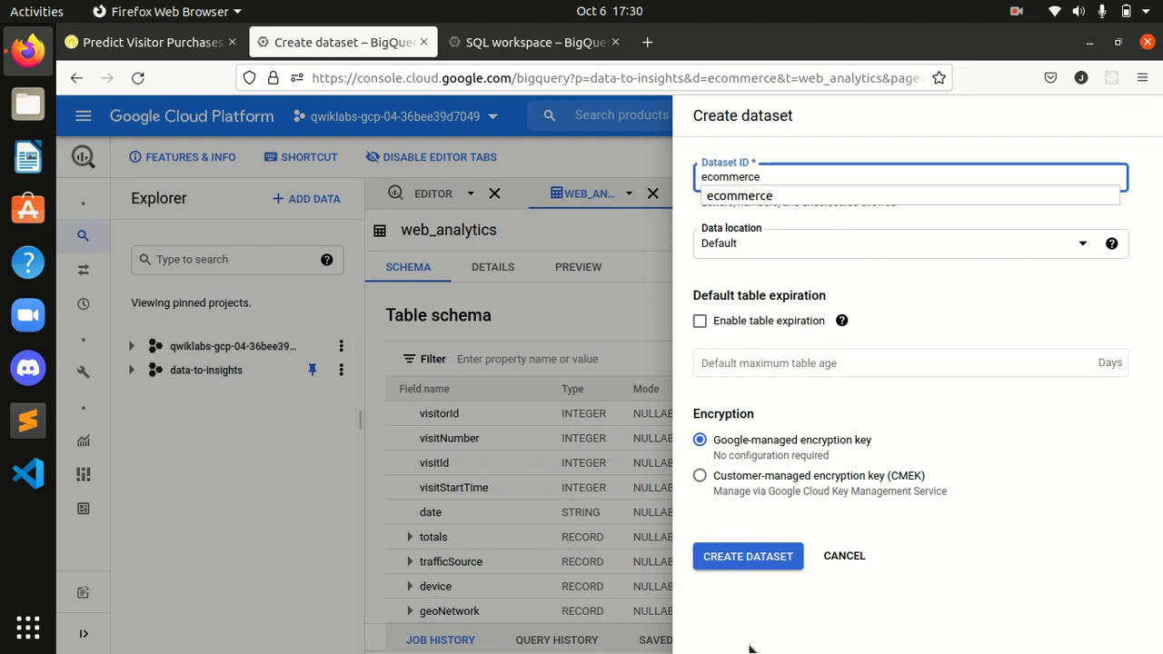
left_click(732, 197)
left_click(741, 555)
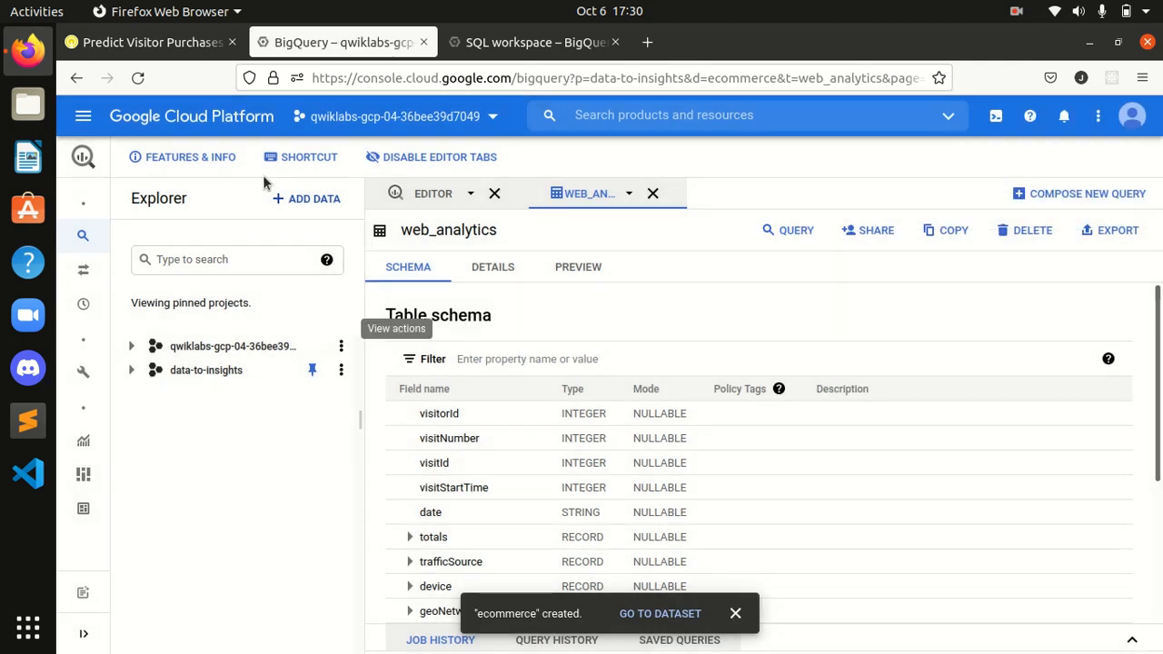
Return to the lab page and check progress on the "Create a new dataset" objective.
left_click(172, 45)
scroll(545, 433, "down", 3)
scroll(544, 433, "down", 5)
left_click(521, 467)
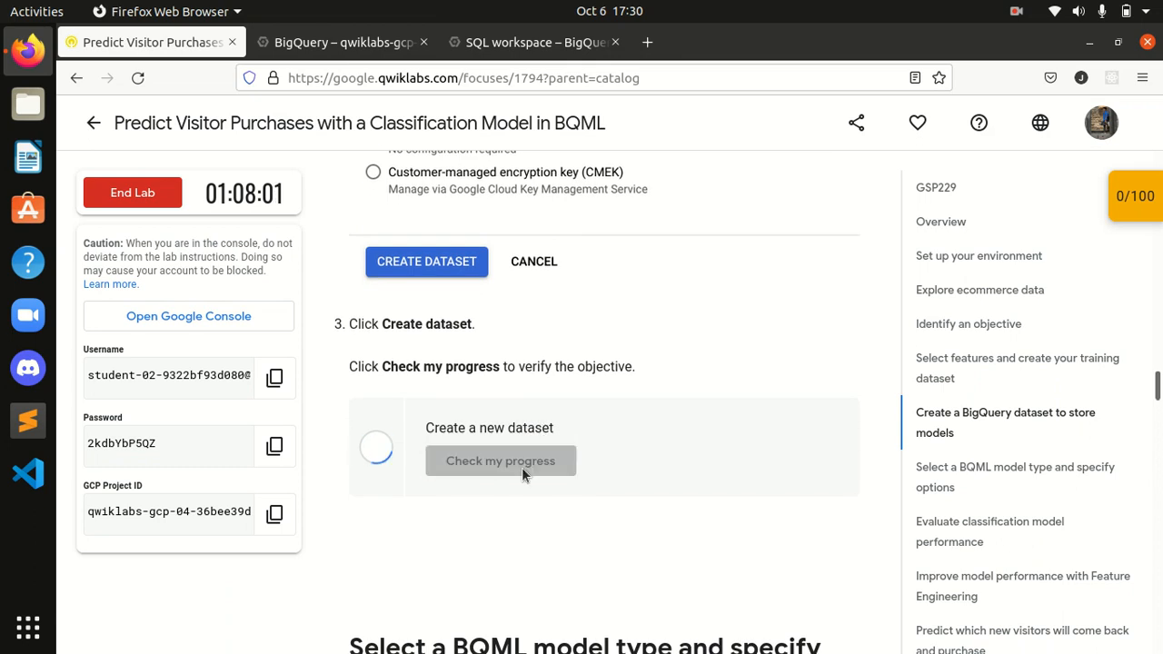
Move on to the lab's BQML model type section and look over the per-objective score breakdown.
scroll(521, 467, "down", 4)
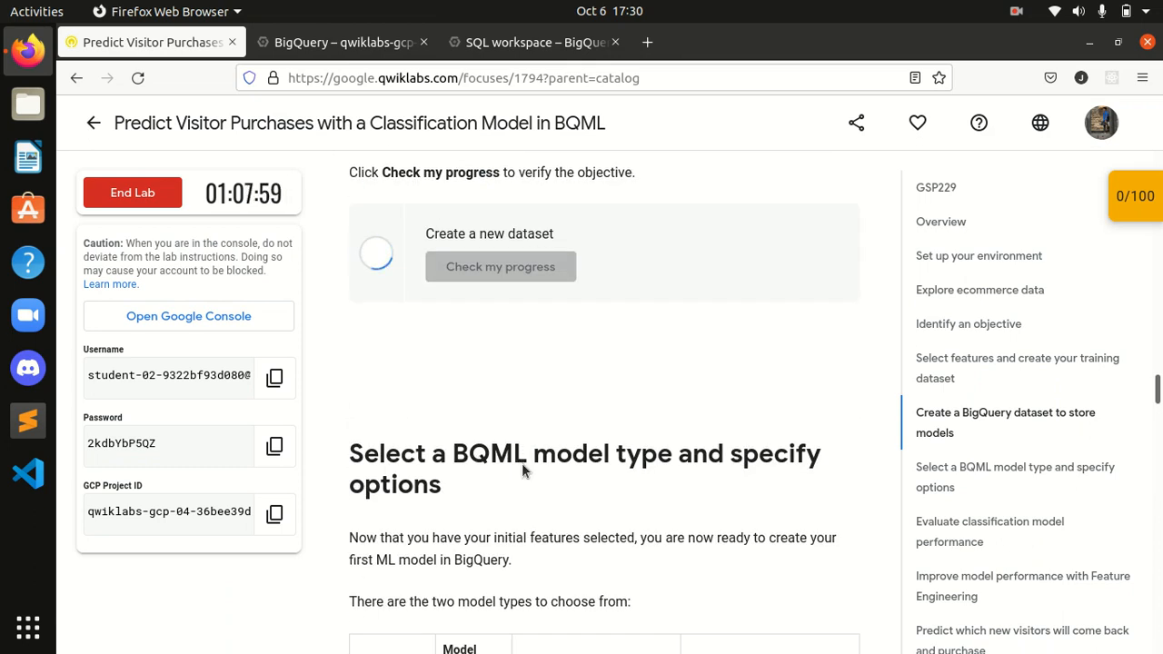
scroll(523, 467, "down", 2)
scroll(522, 465, "down", 4)
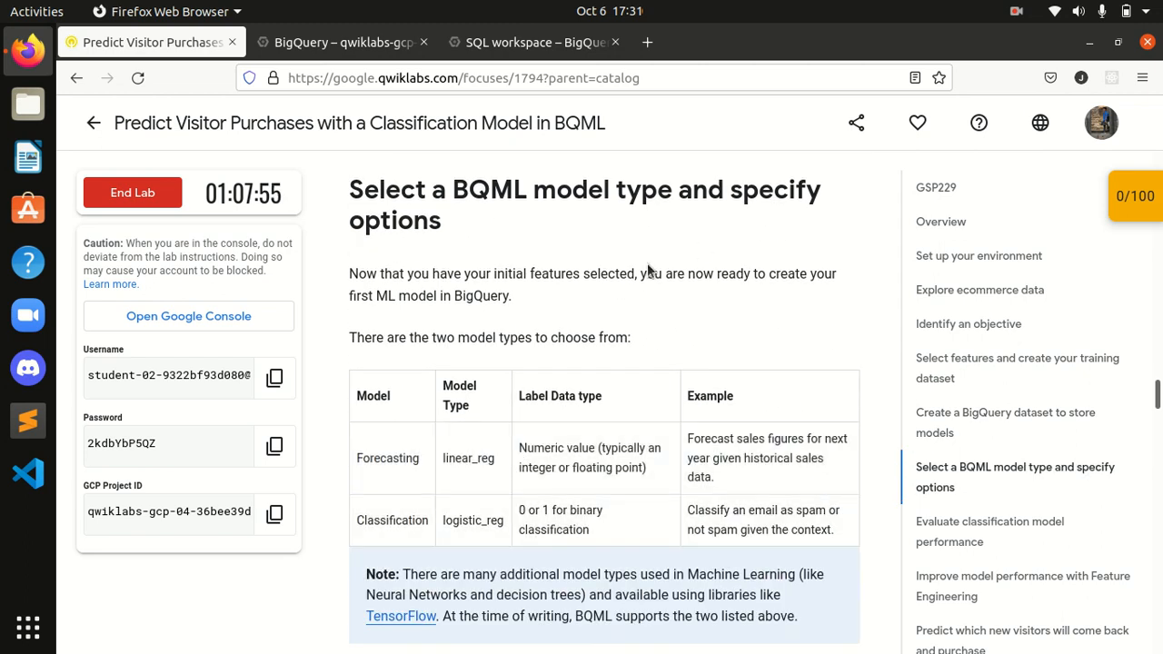
left_click(1135, 195)
scroll(1052, 273, "down", 5)
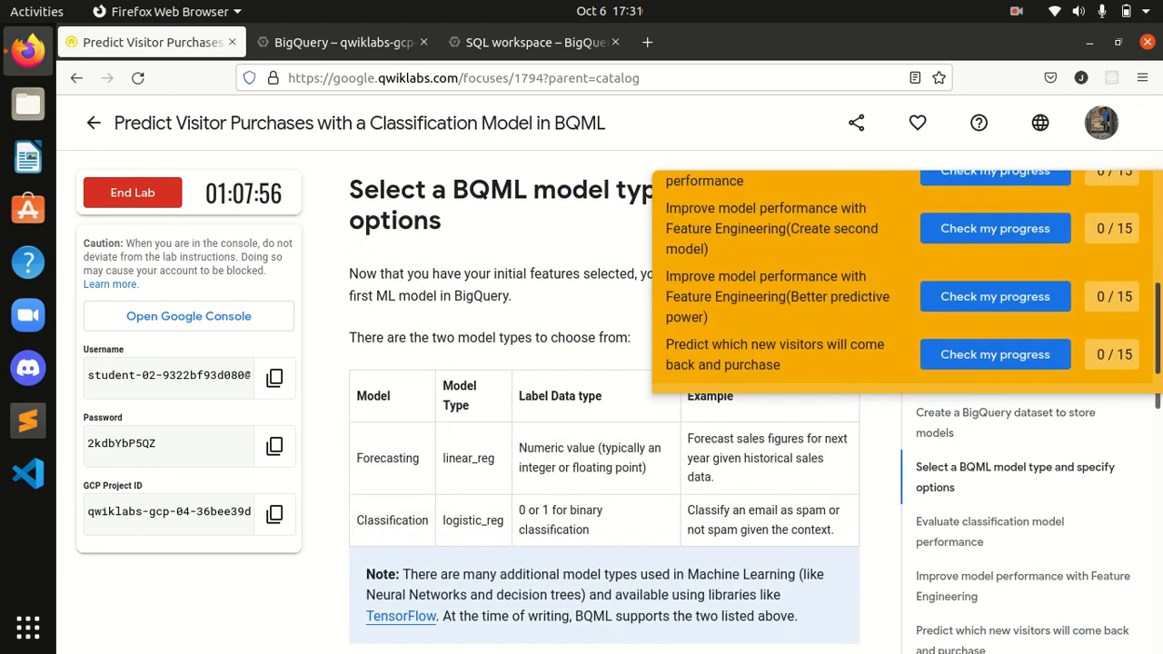
scroll(1055, 286, "up", 5)
left_click(1119, 216)
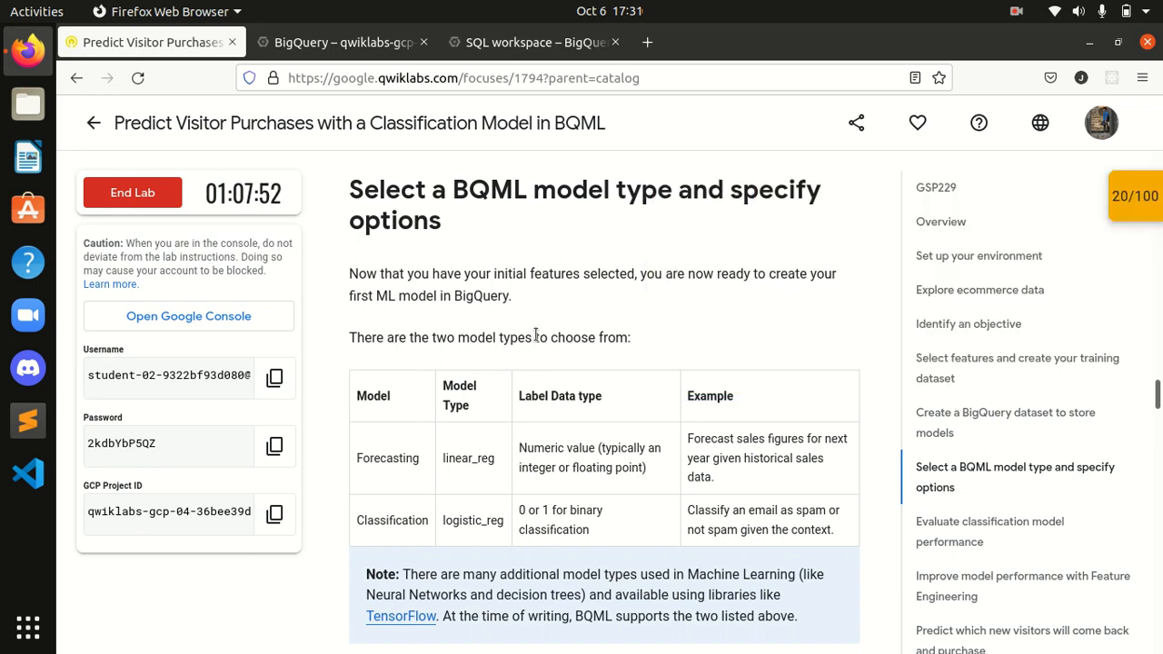
Review the lab's model type guidance and copy the query that creates the logistic_reg model ecommerce.classification_model.
scroll(535, 336, "down", 2)
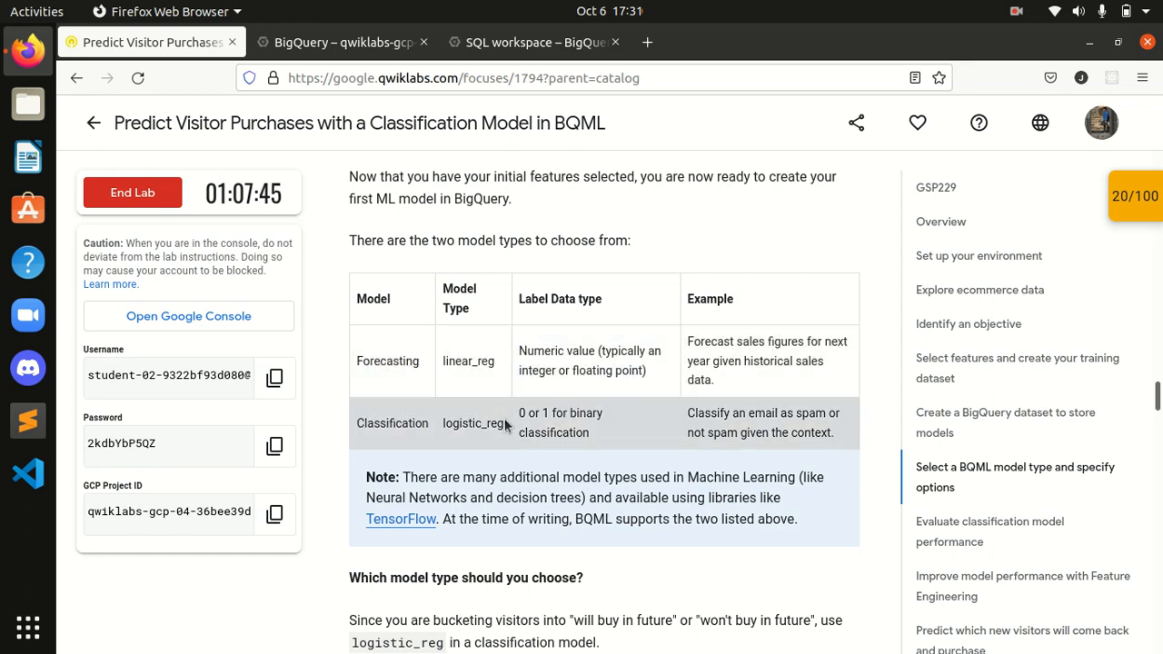
scroll(686, 514, "down", 4)
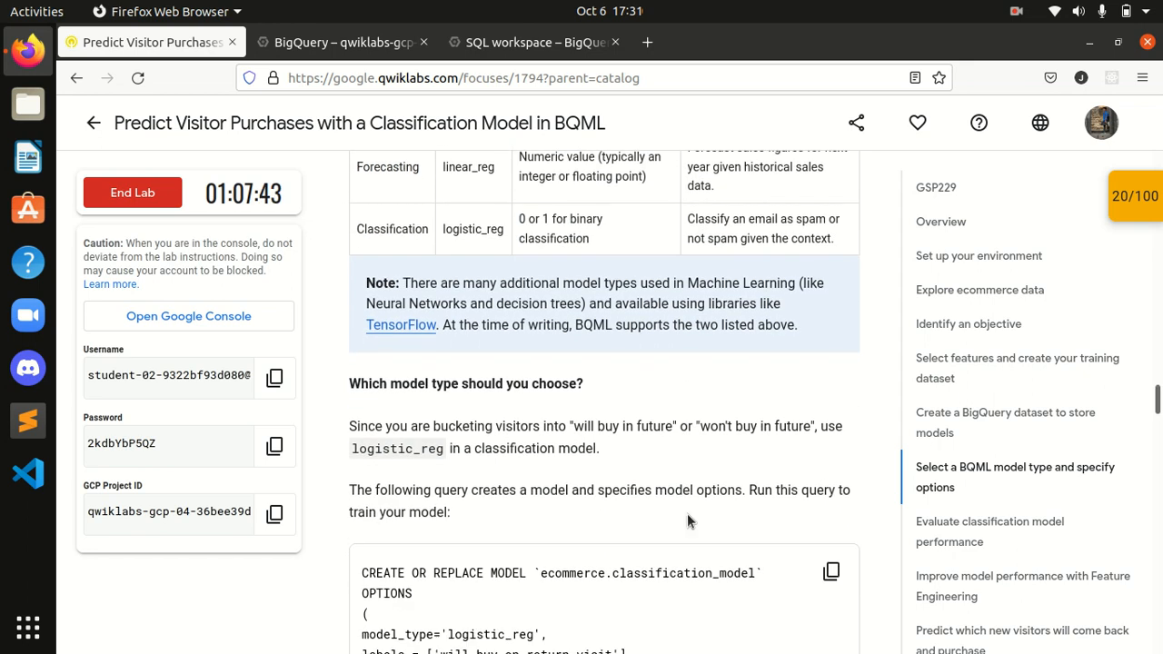
scroll(687, 514, "down", 2)
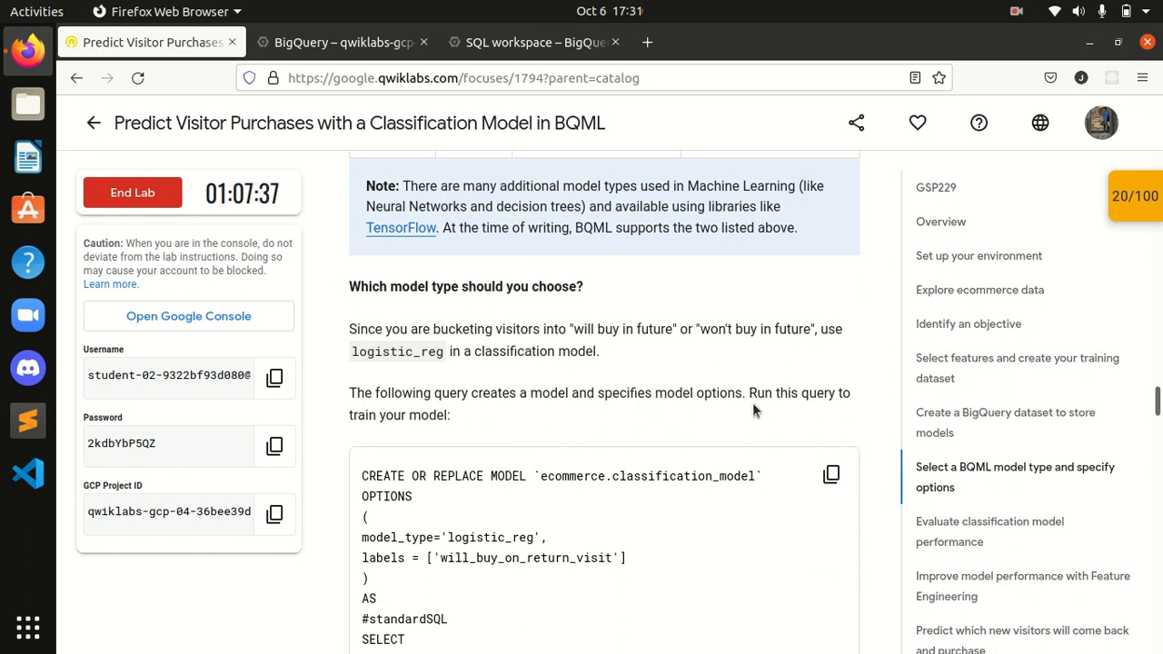
scroll(757, 392, "down", 2)
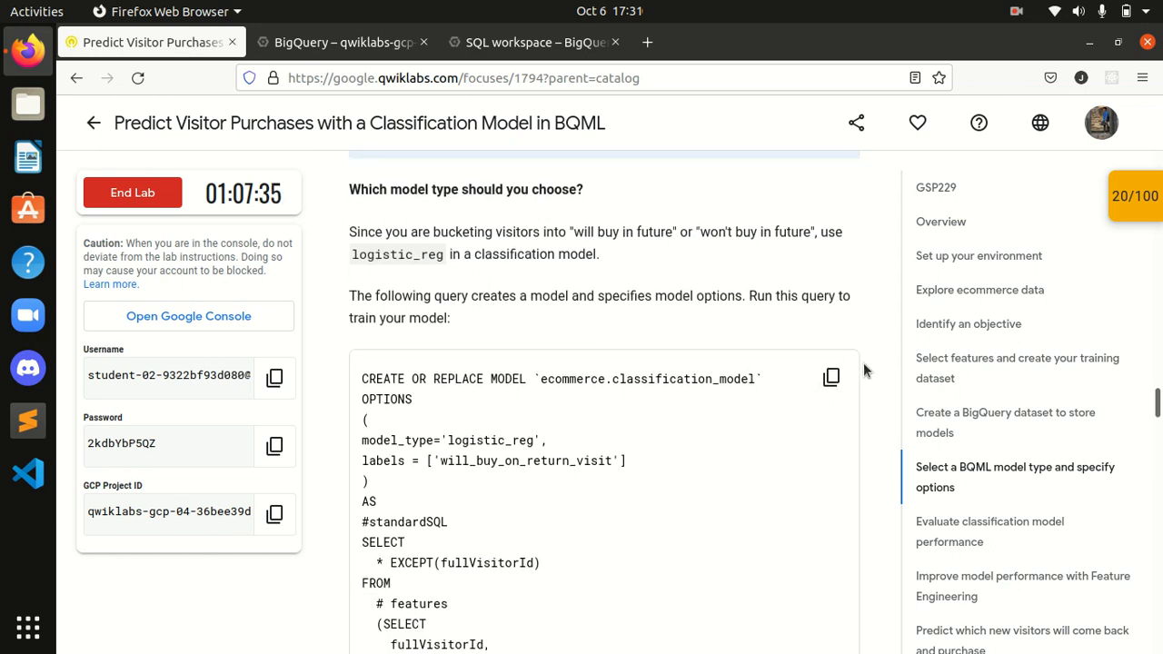
left_click(842, 389)
Paste the copied model training query into the empty BigQuery editor and run it.
left_click(337, 42)
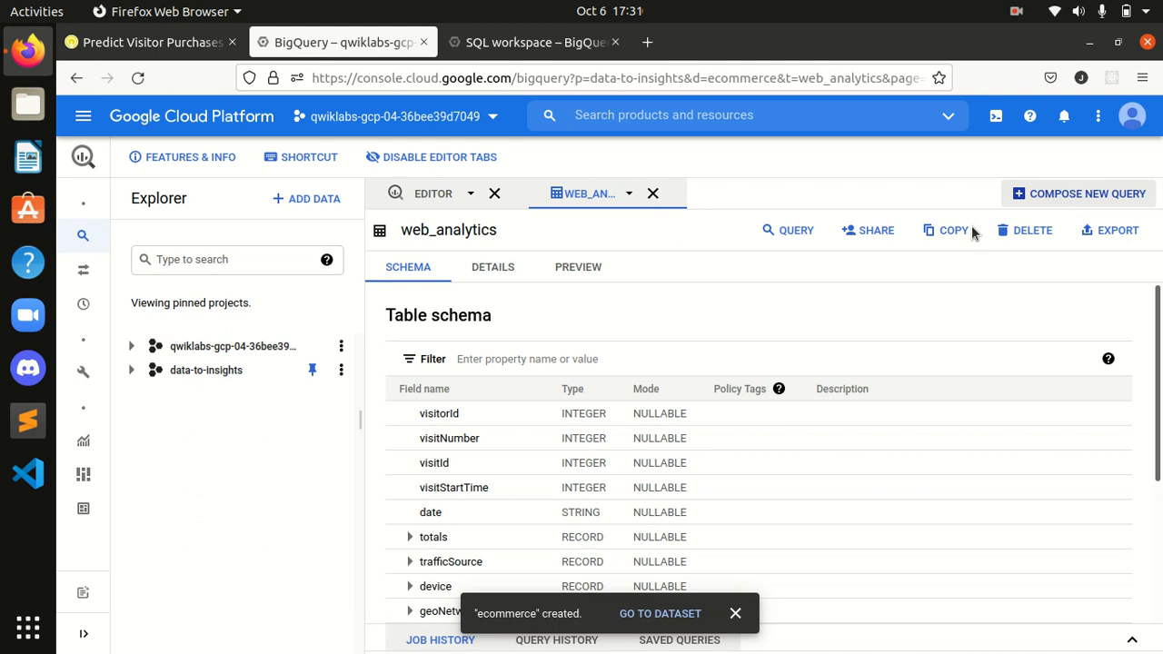
left_click(417, 198)
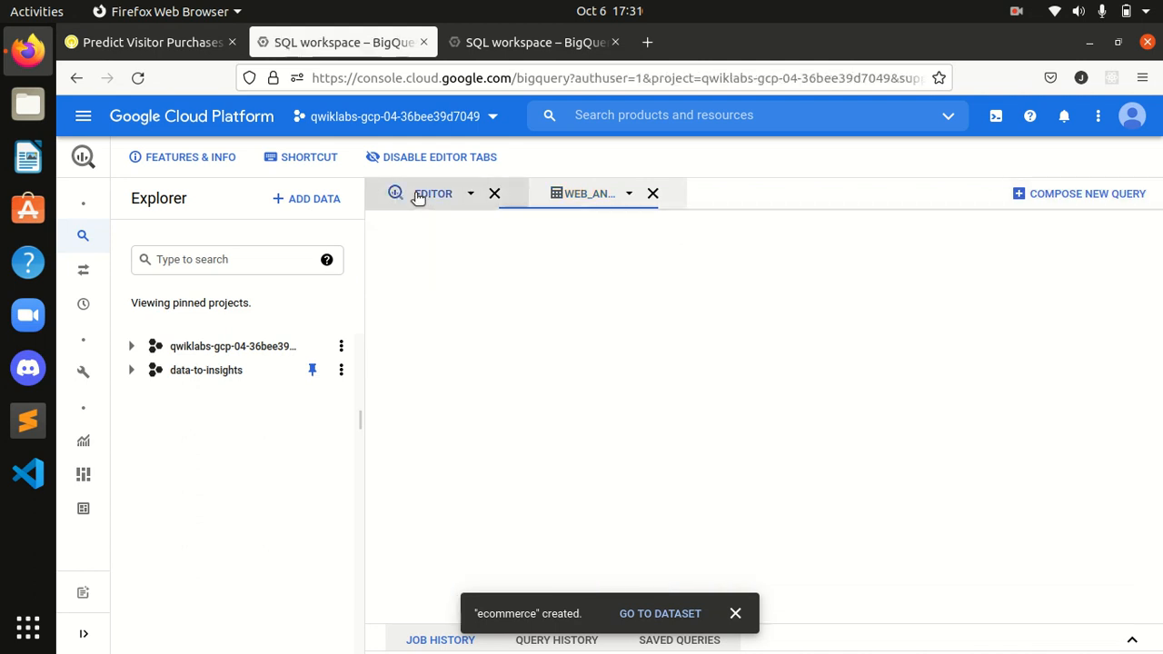
left_click(482, 263)
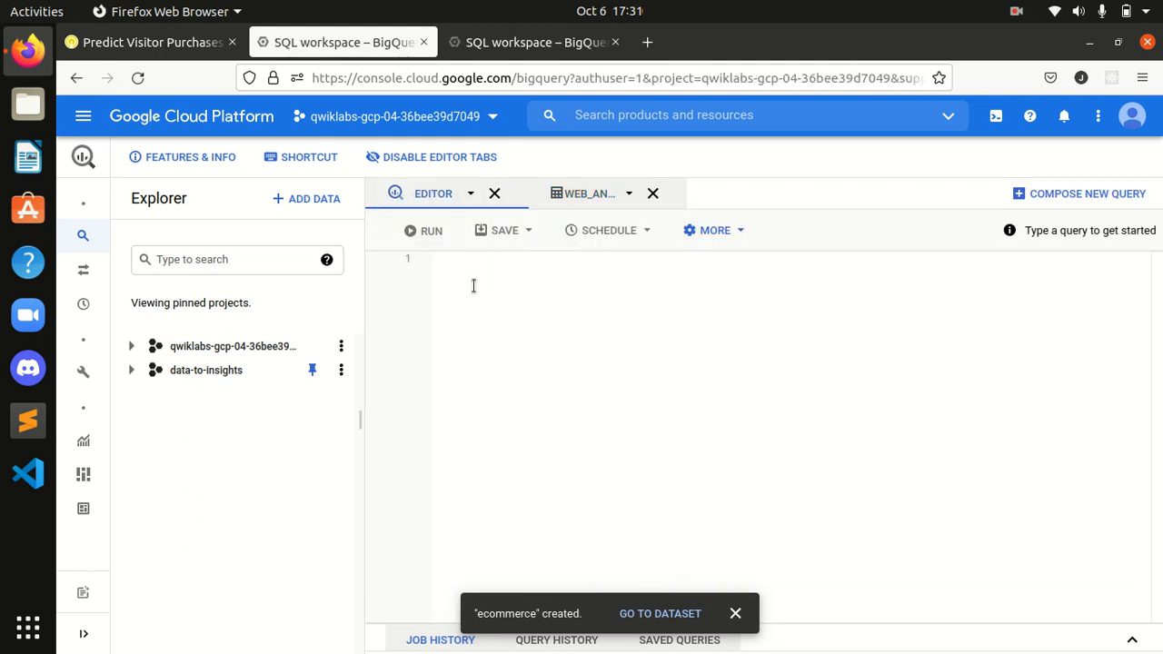
key("ctrl+v")
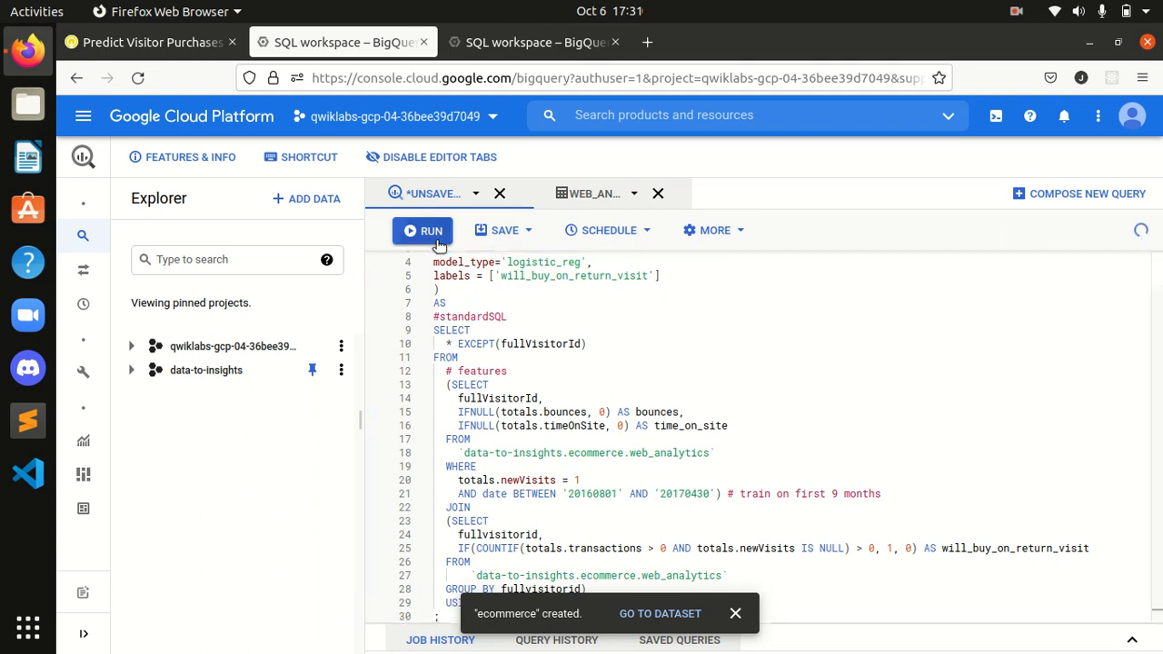
left_click(423, 231)
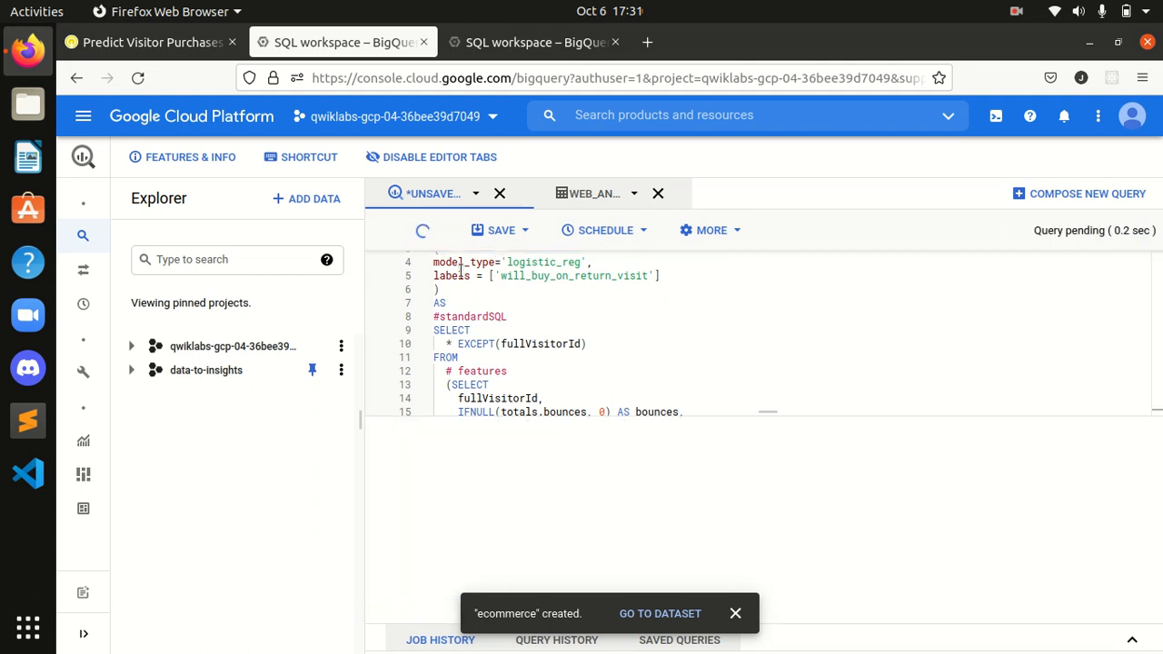
Dismiss the dataset notification and examine the running query's results and execution details.
left_click(735, 613)
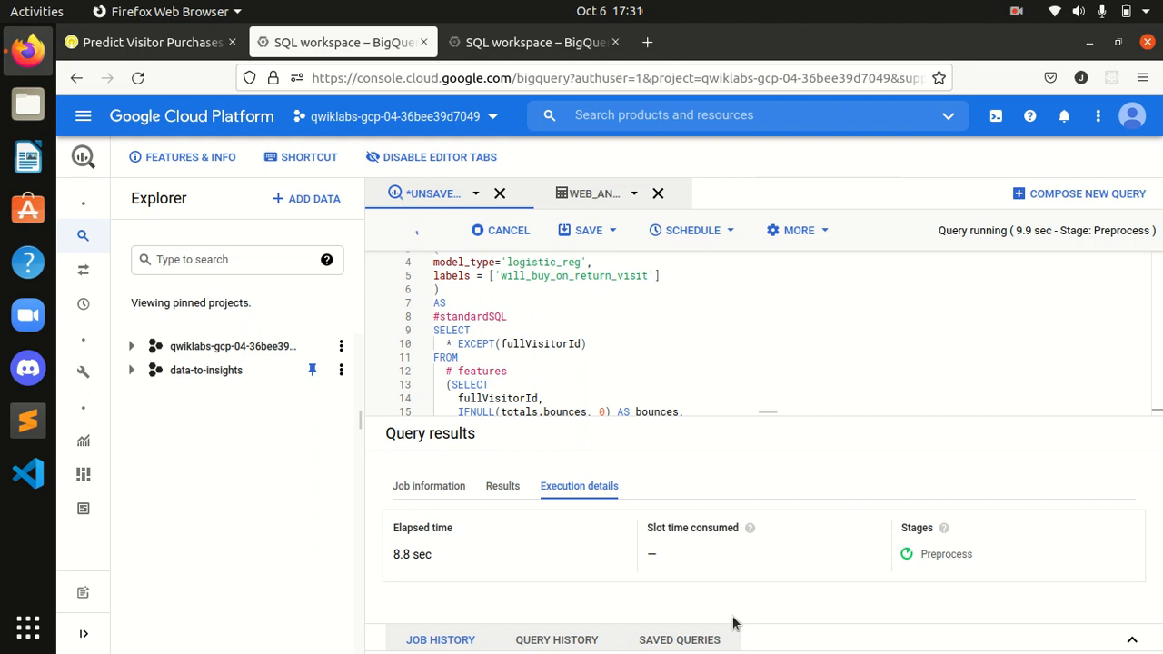
scroll(469, 361, "down", 1)
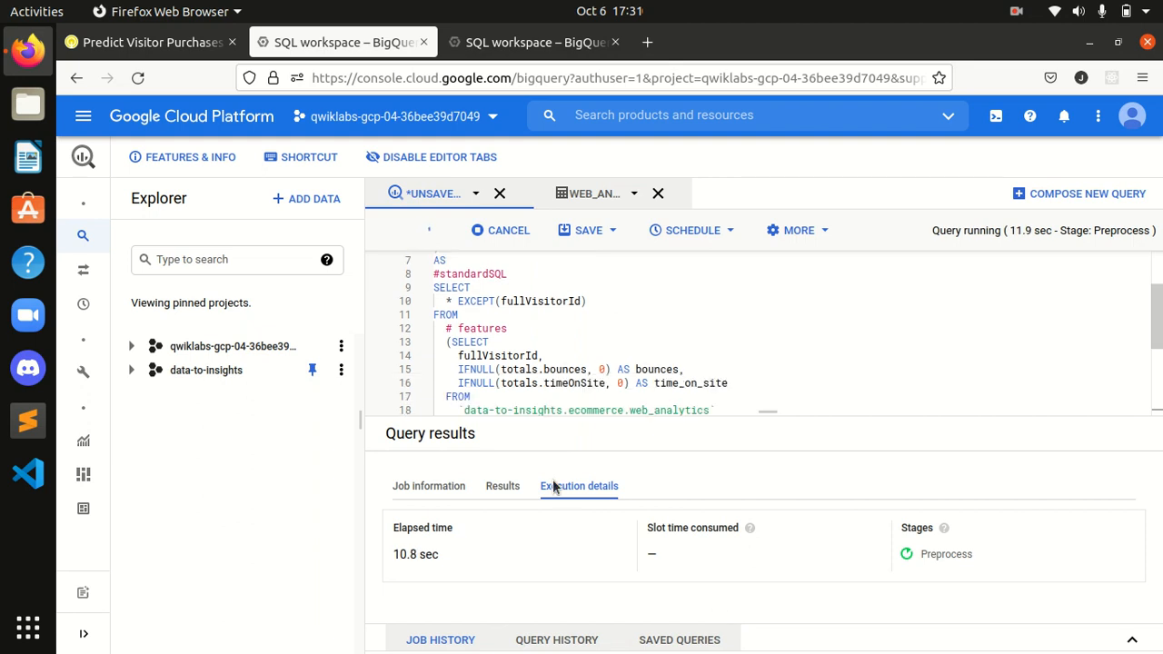
left_click(518, 488)
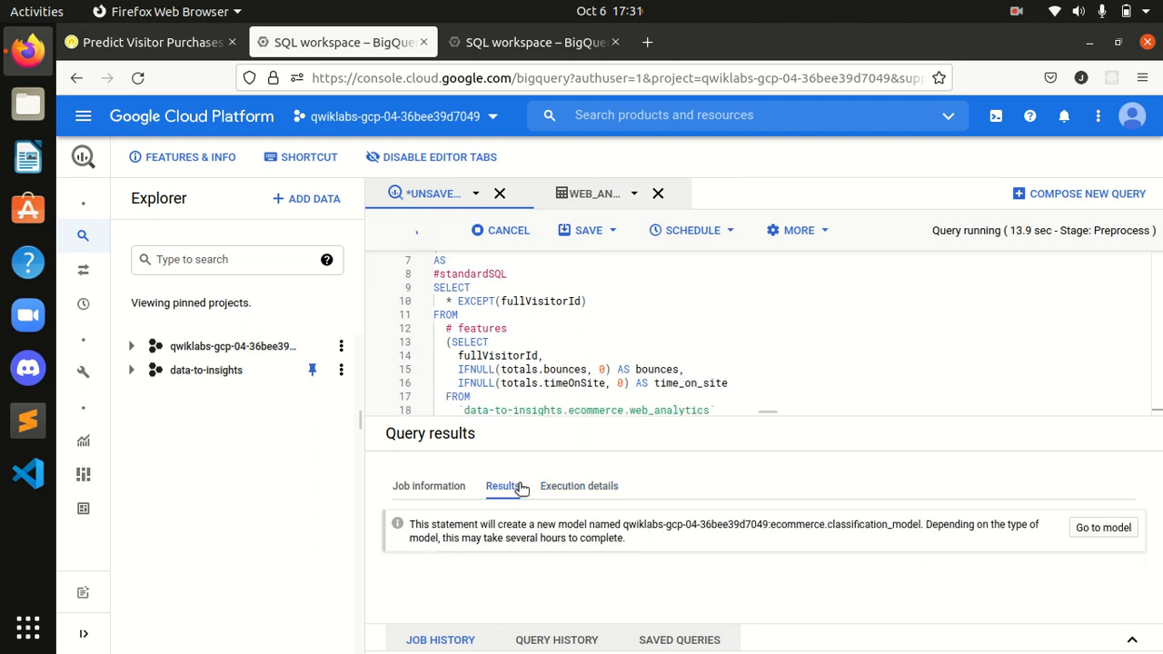
left_click(592, 486)
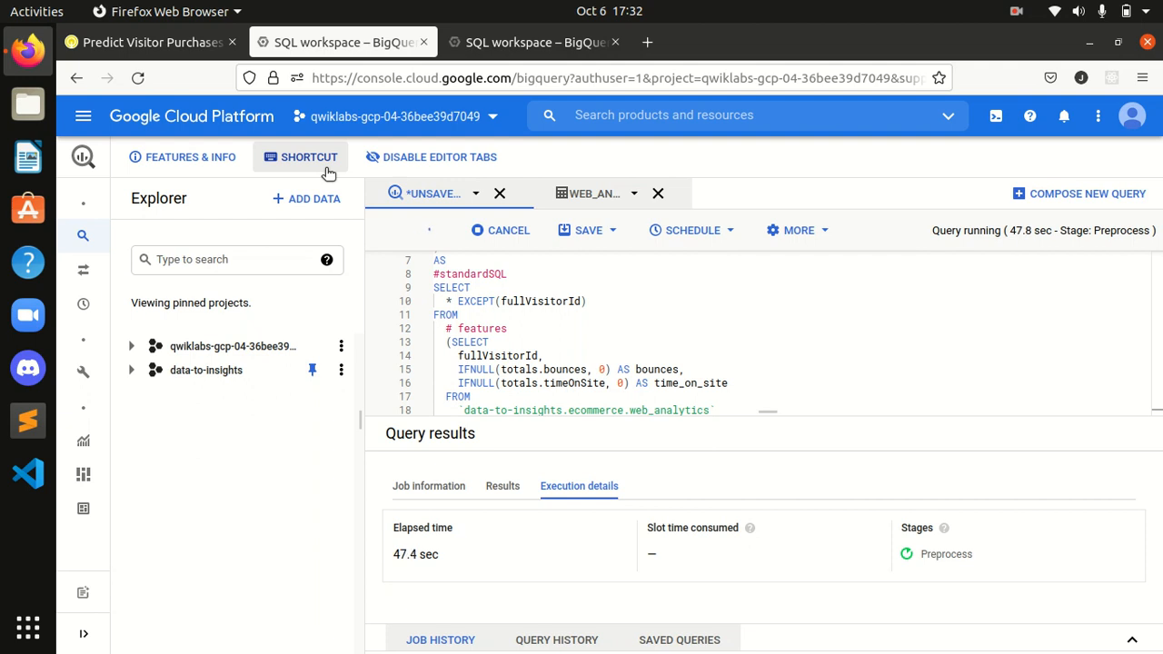
Read the lab's notes on model training, the progress check and confirming classification_model in the ecommerce dataset.
left_click(195, 43)
scroll(638, 351, "down", 10)
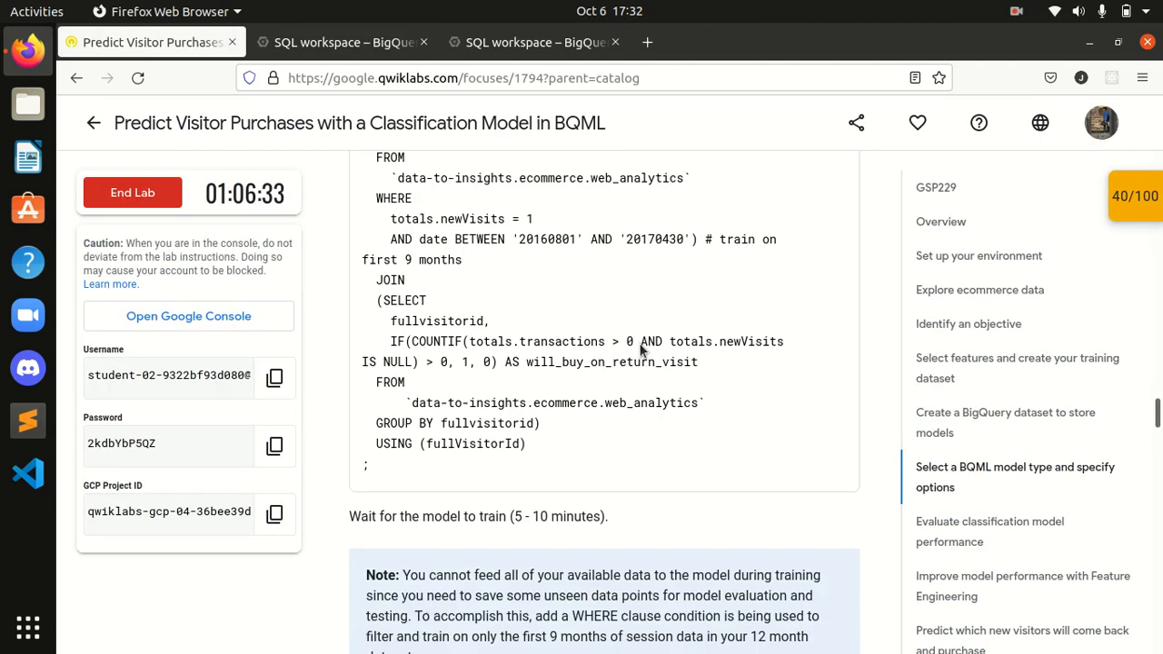
scroll(639, 344, "down", 2)
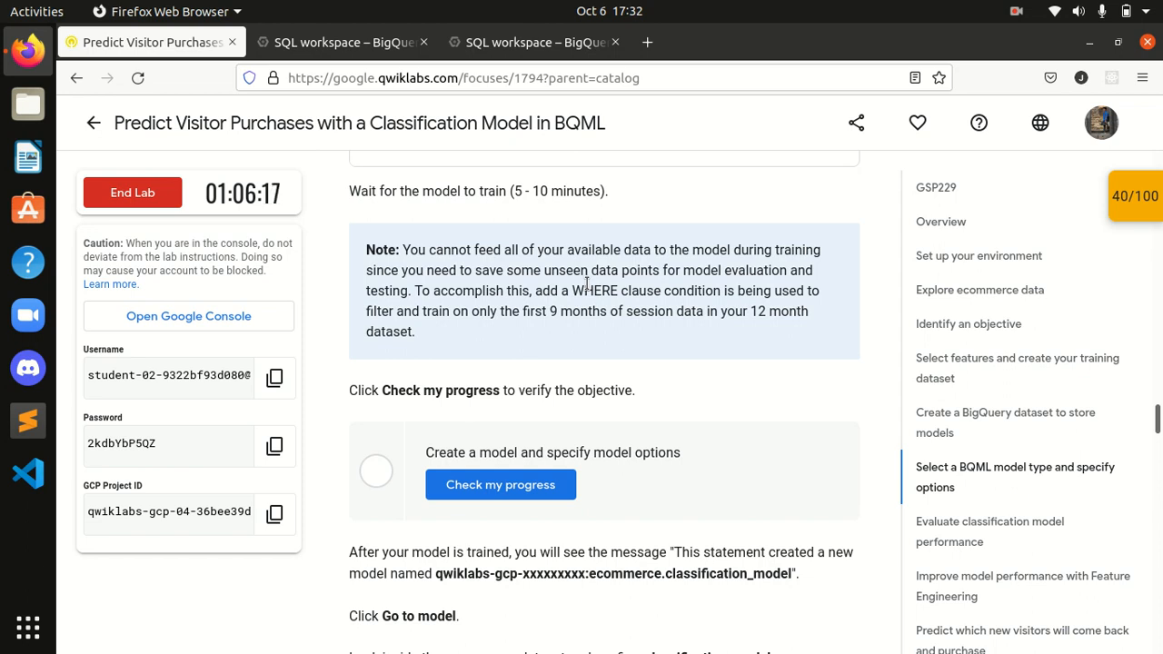
scroll(760, 457, "down", 4)
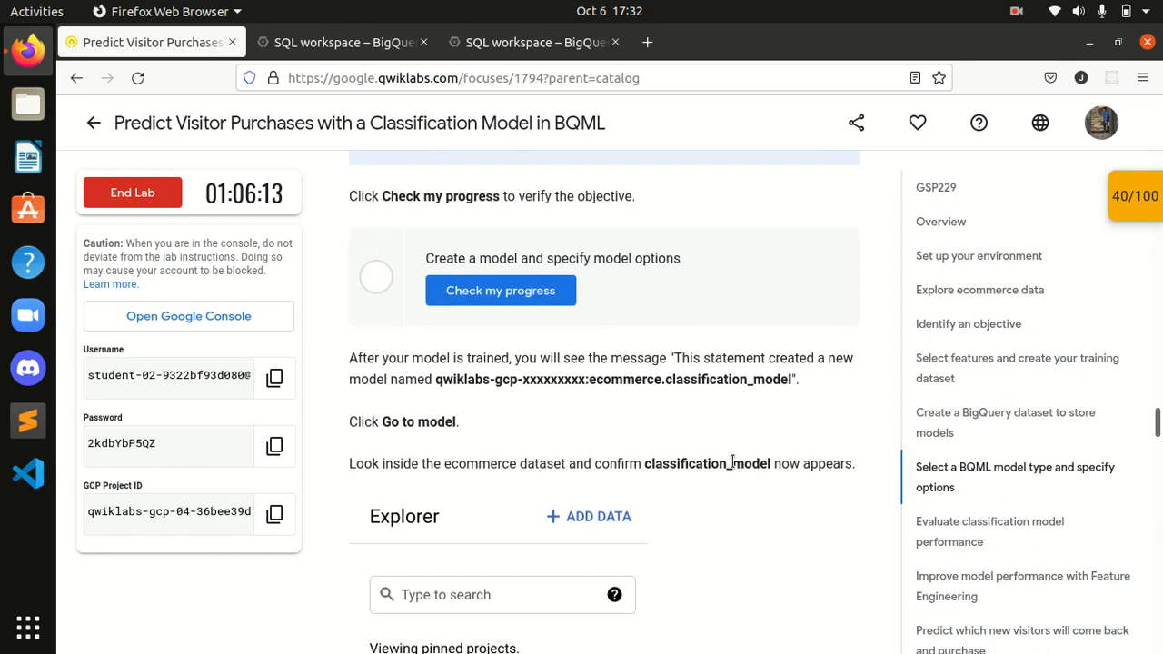
scroll(732, 463, "down", 4)
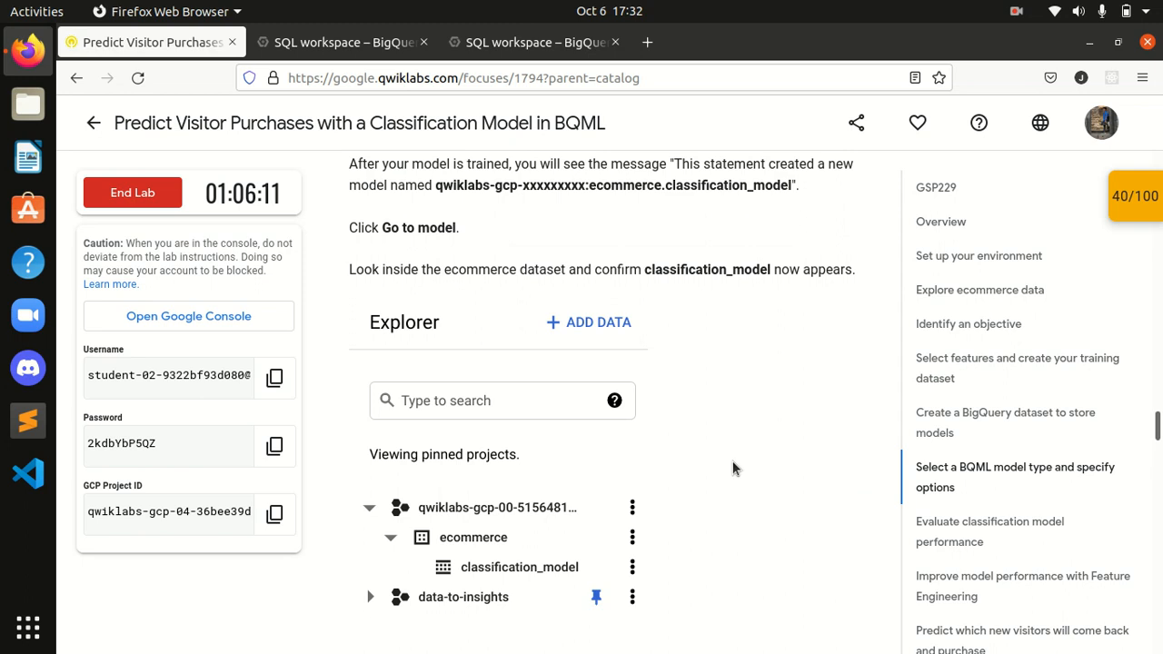
Run the lab's progress check for the "Create a model and specify model options" objective.
scroll(732, 461, "down", 2)
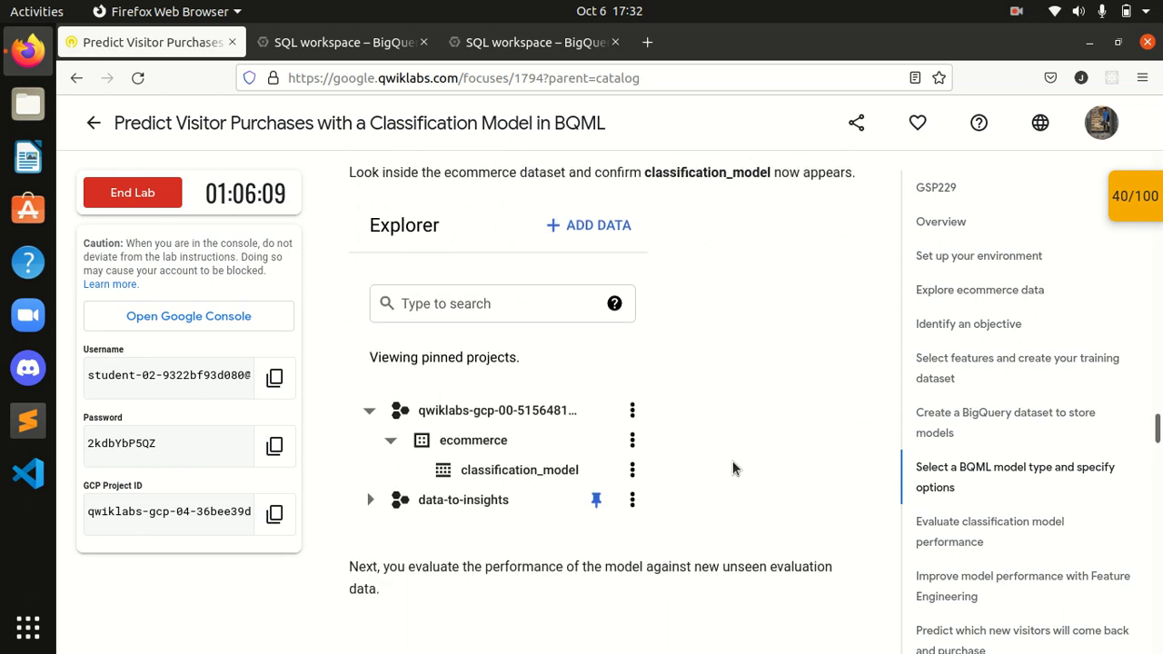
scroll(732, 467, "down", 8)
scroll(732, 468, "up", 15)
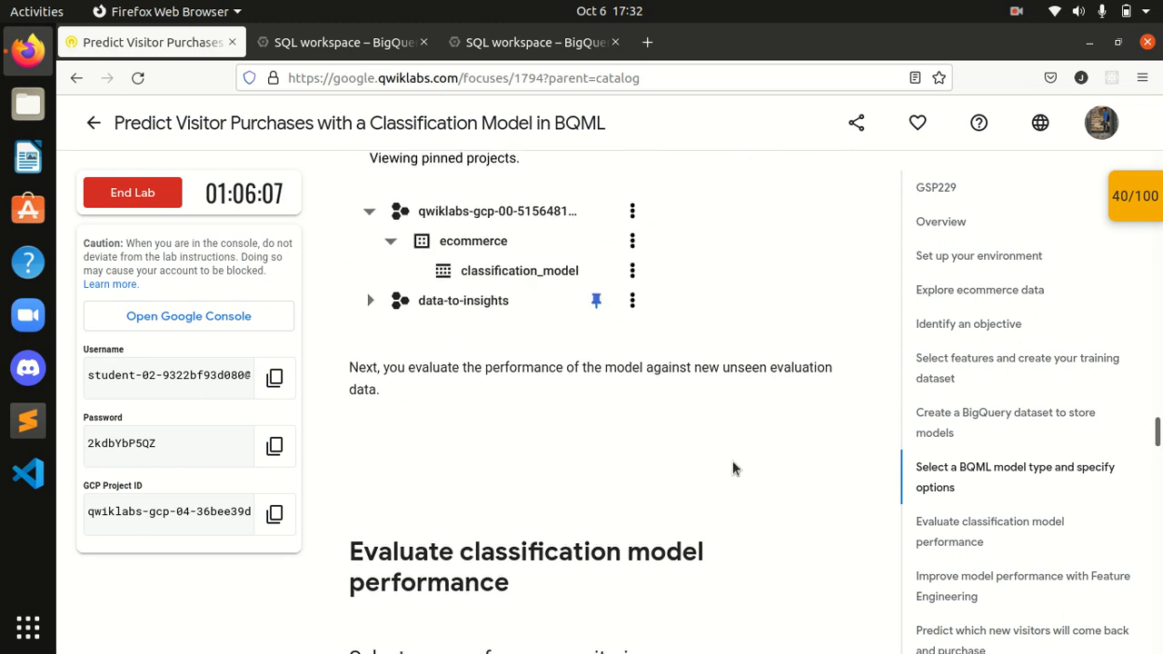
scroll(730, 463, "down", 10)
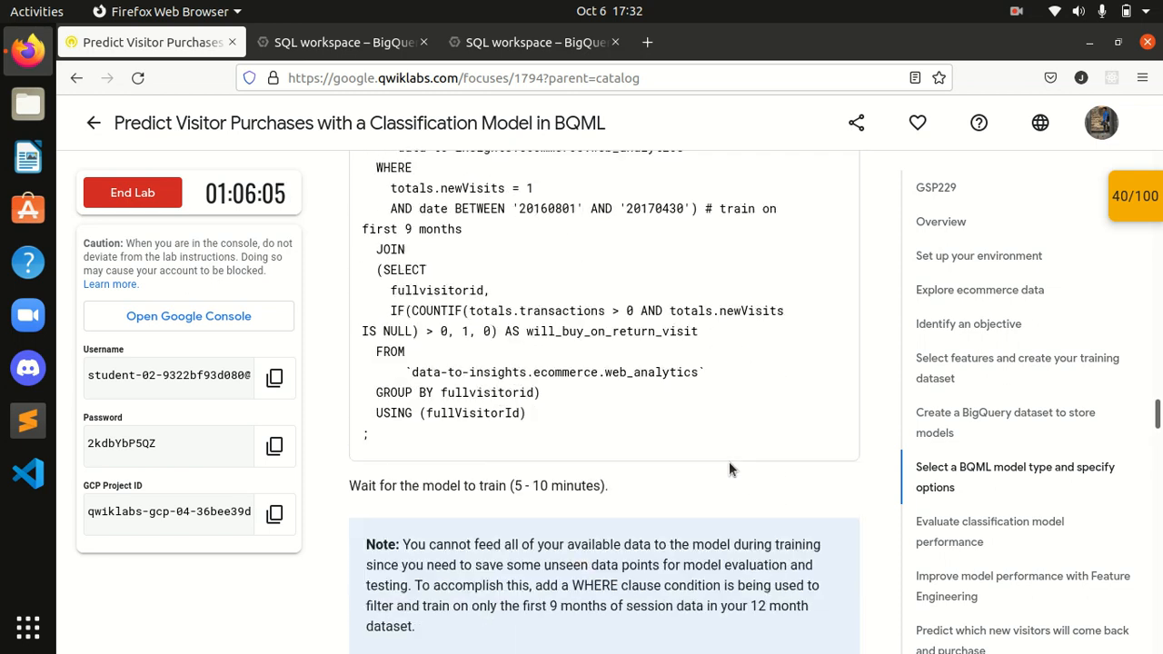
left_click(510, 486)
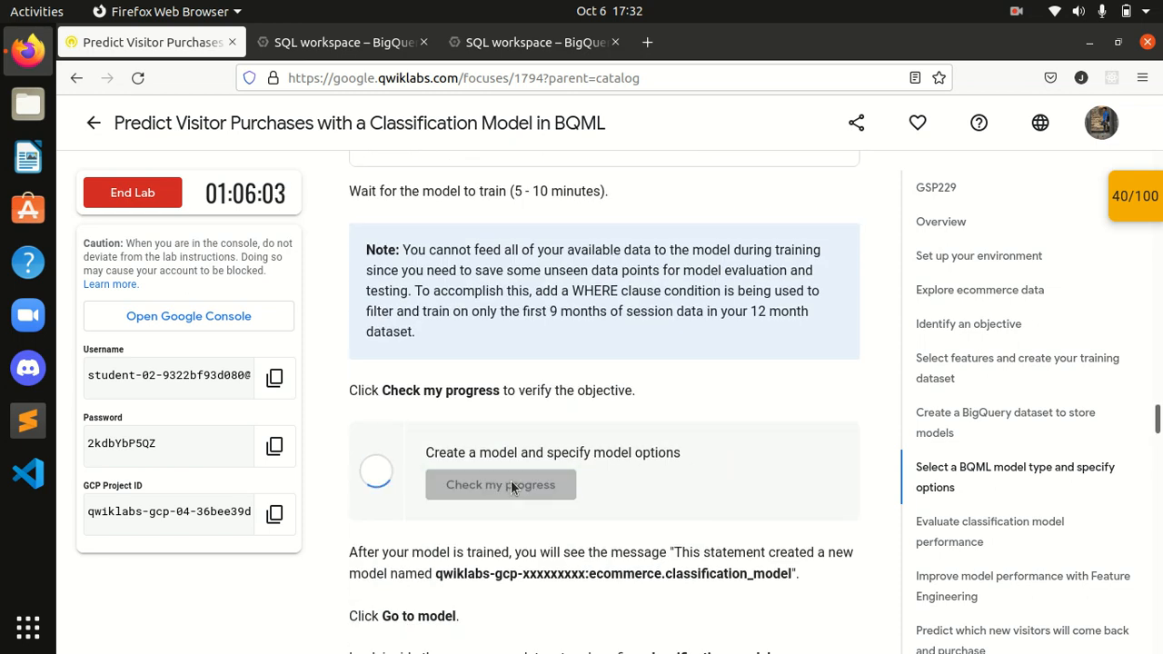
scroll(510, 479, "down", 2)
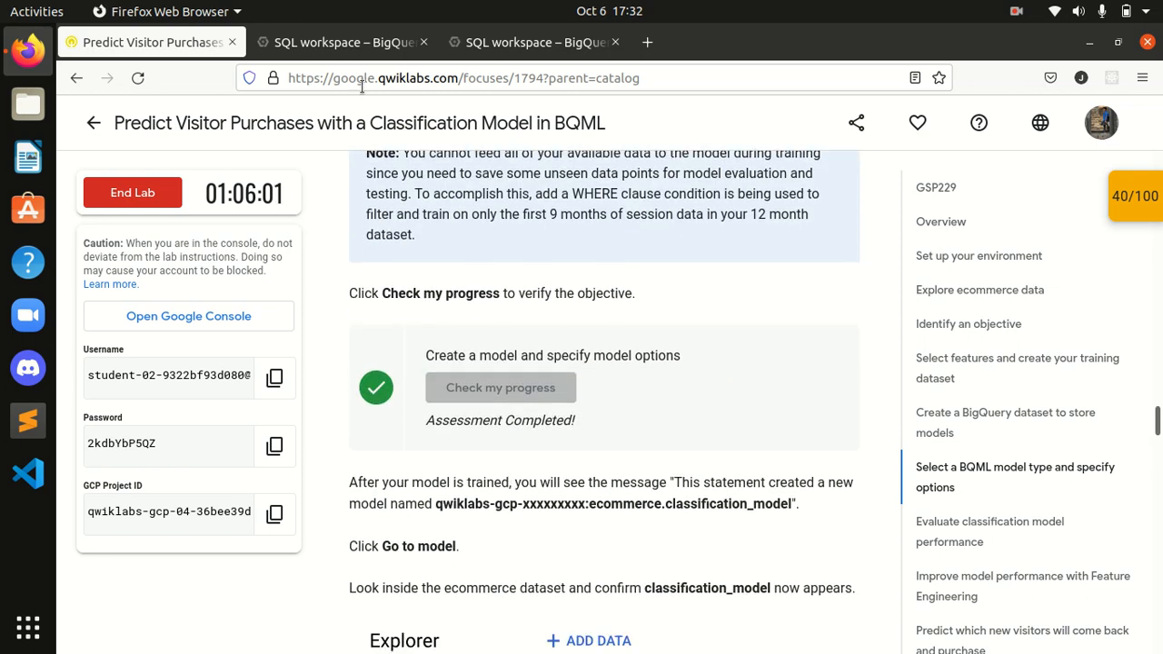
Open the trained classification_model from the BigQuery query results and reread the lab's instructions on confirming it in the dataset.
left_click(345, 51)
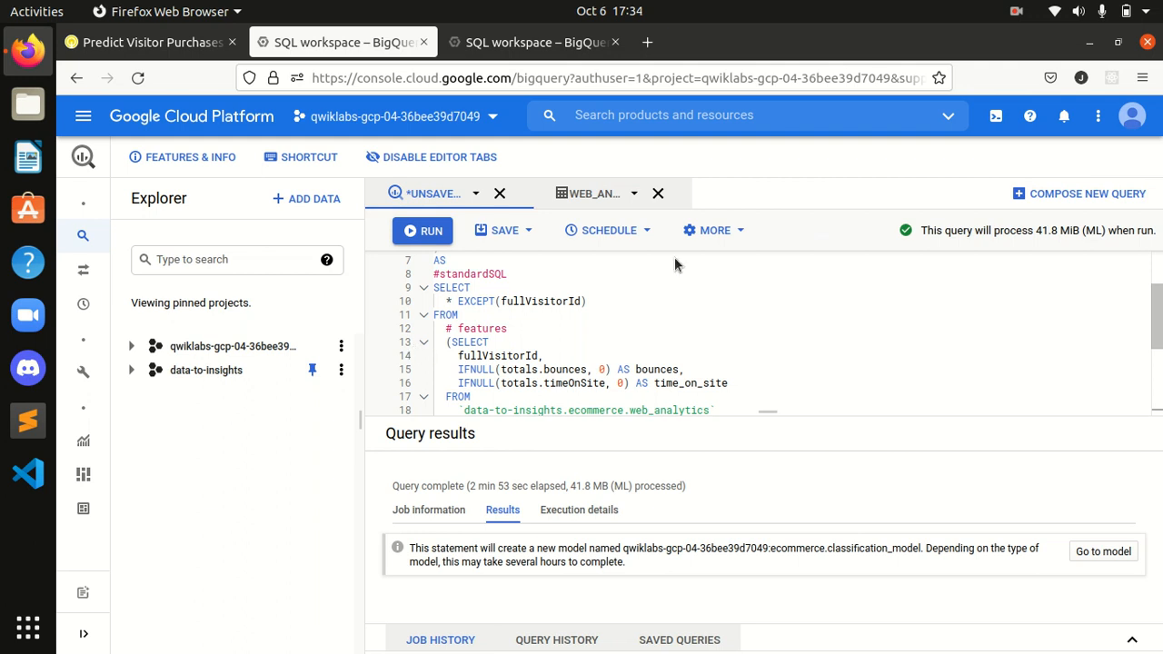
left_click(1103, 553)
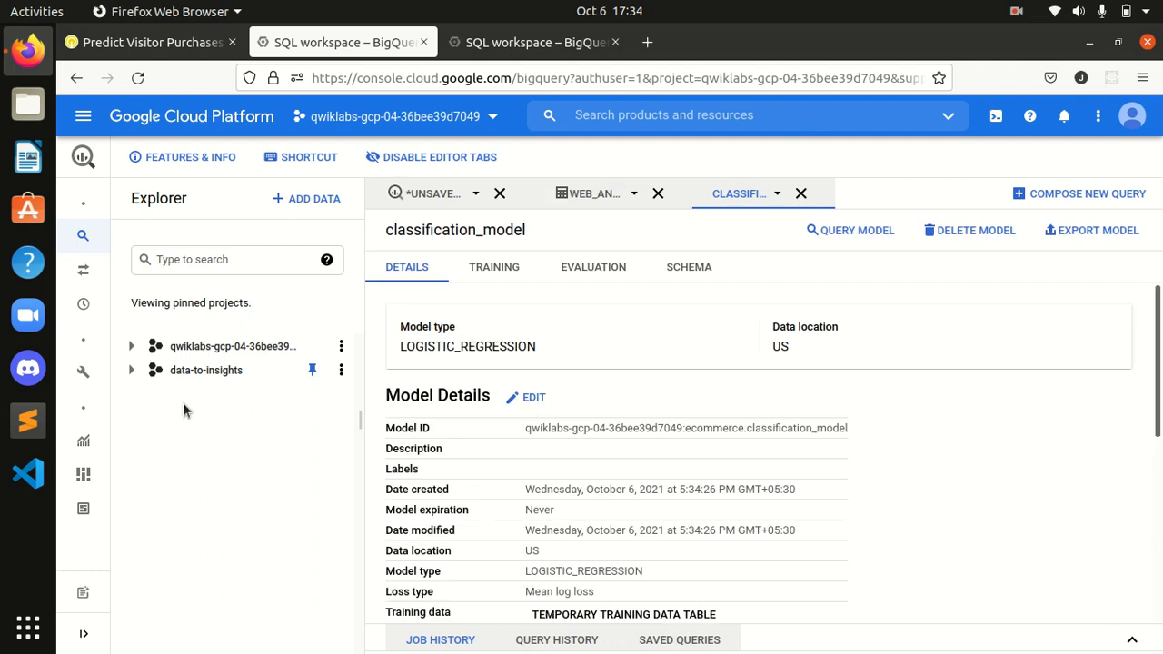
left_click(155, 42)
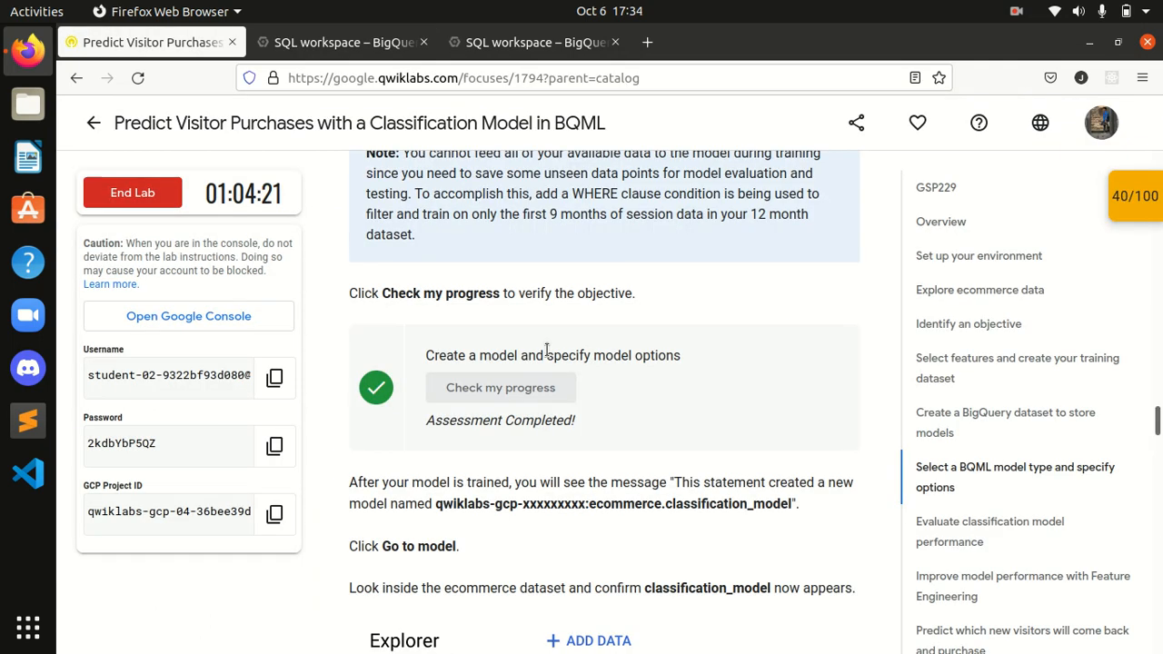
scroll(546, 354, "down", 2)
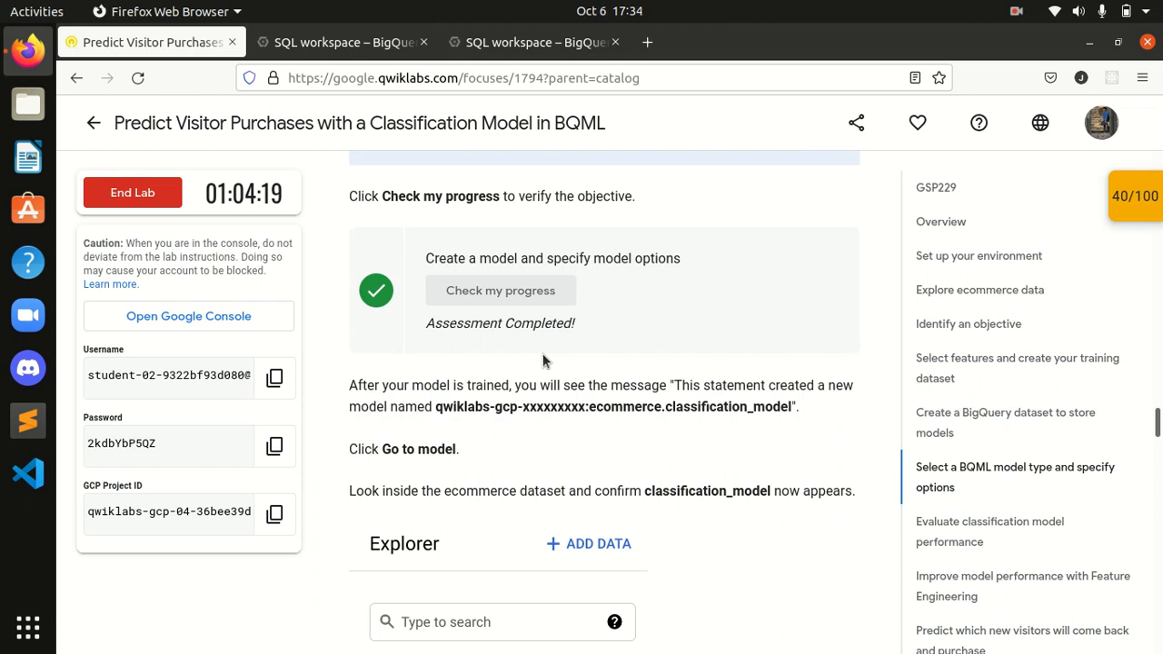
scroll(536, 361, "down", 2)
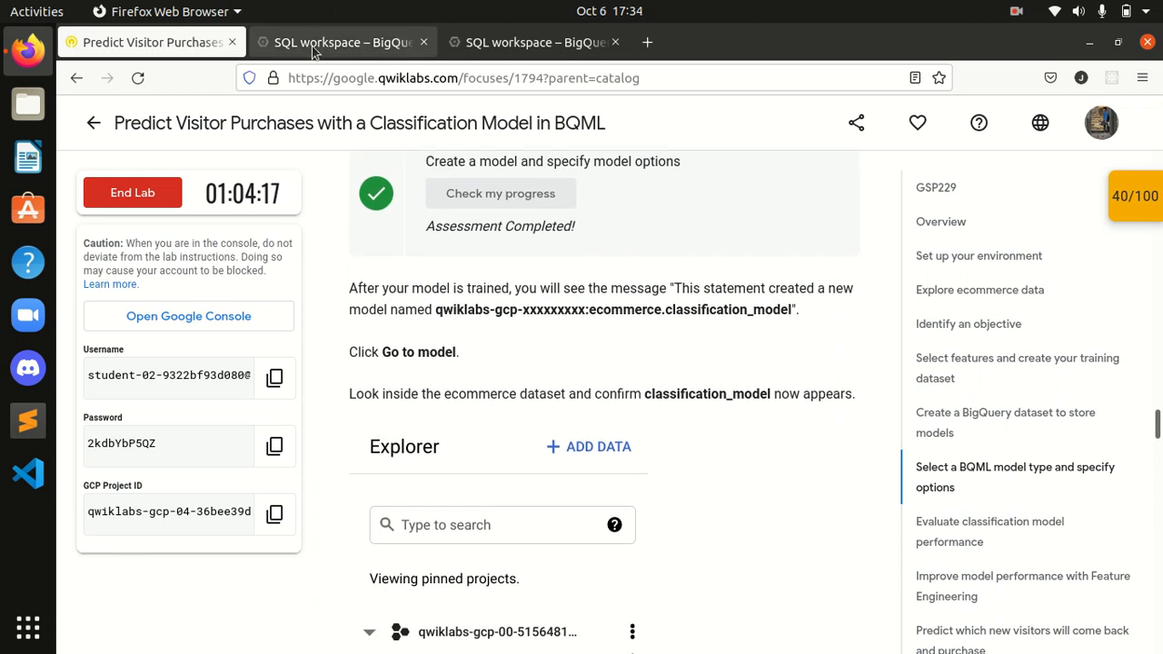
Expand the data-to-insights project and its ecommerce dataset in BigQuery, and check the lab's example of the expected Explorer tree.
left_click(346, 42)
left_click(159, 380)
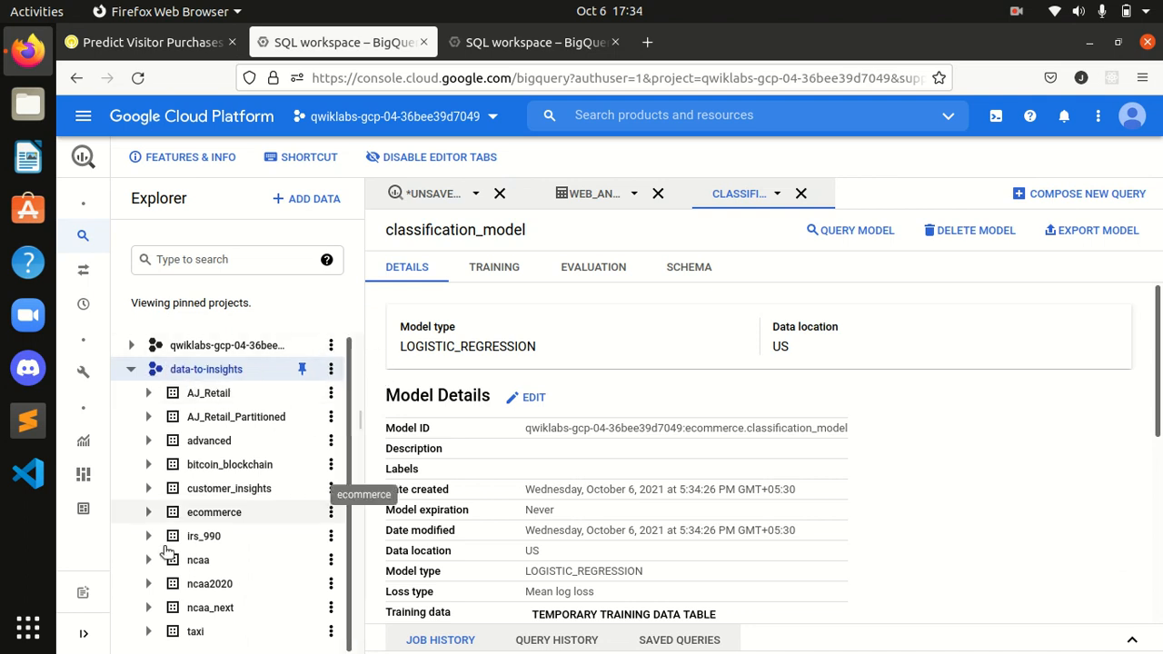
left_click(147, 513)
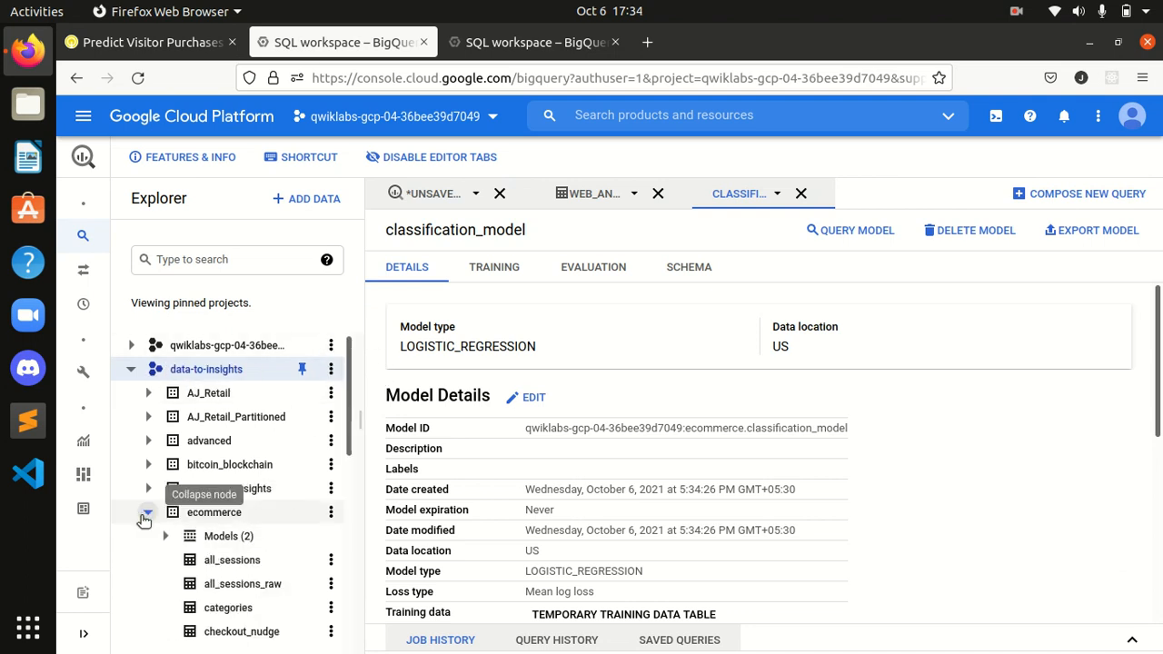
left_click(163, 42)
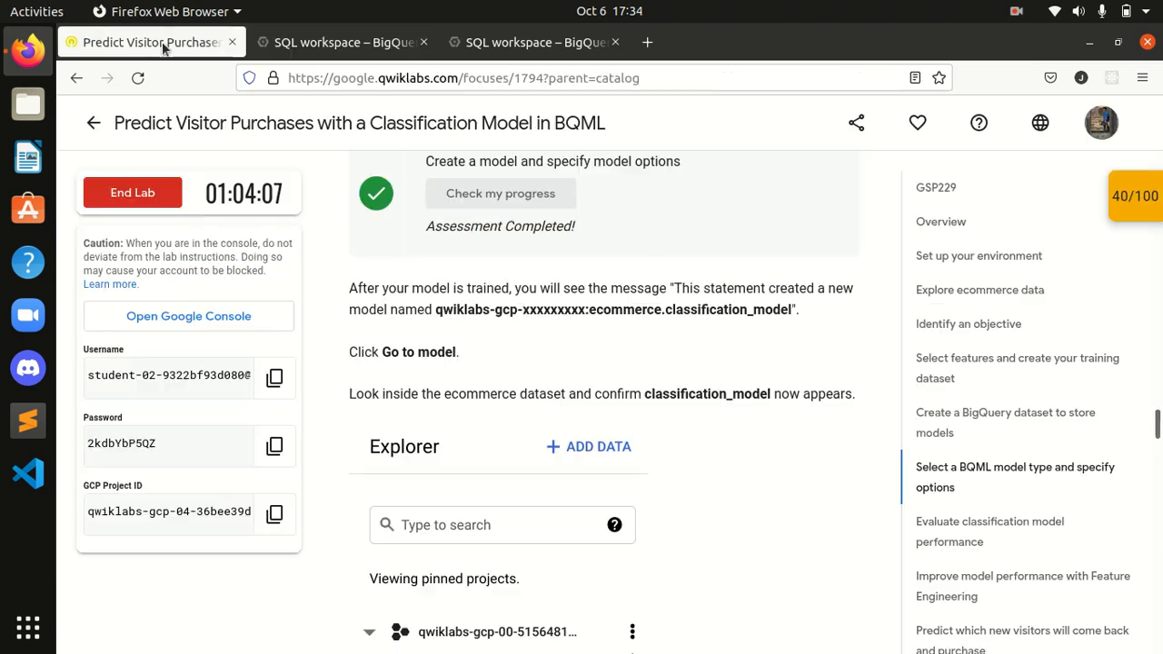
scroll(656, 350, "down", 3)
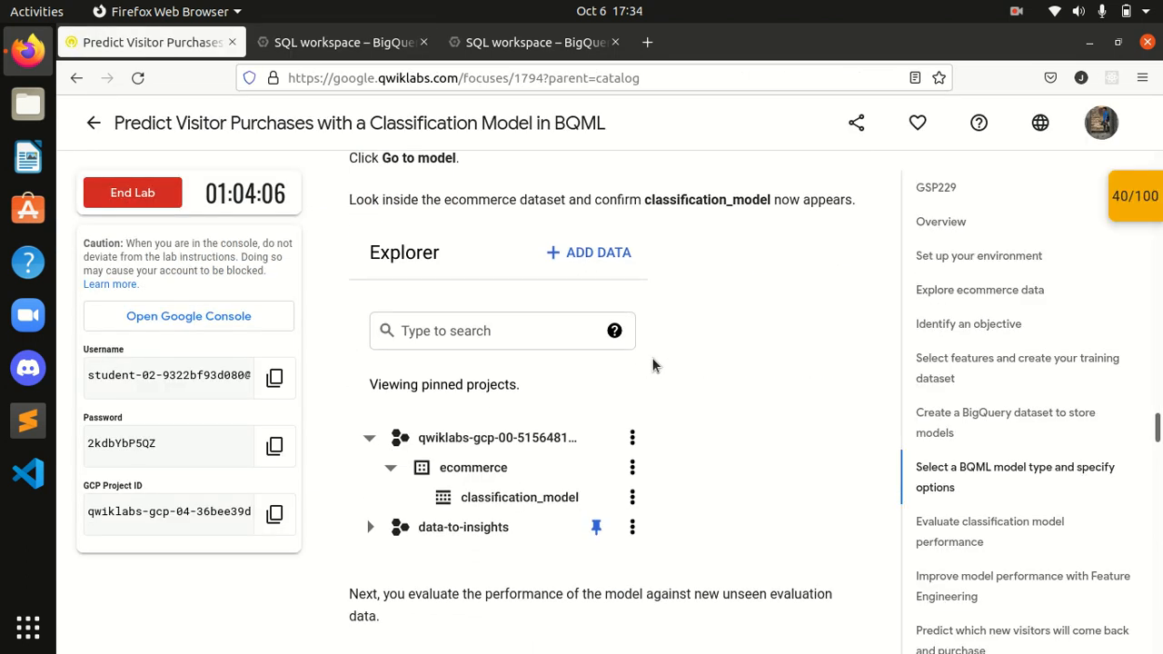
Look through the ecommerce dataset's tables under data-to-insights for classification_model, comparing them with the lab's Explorer illustration.
left_click(343, 43)
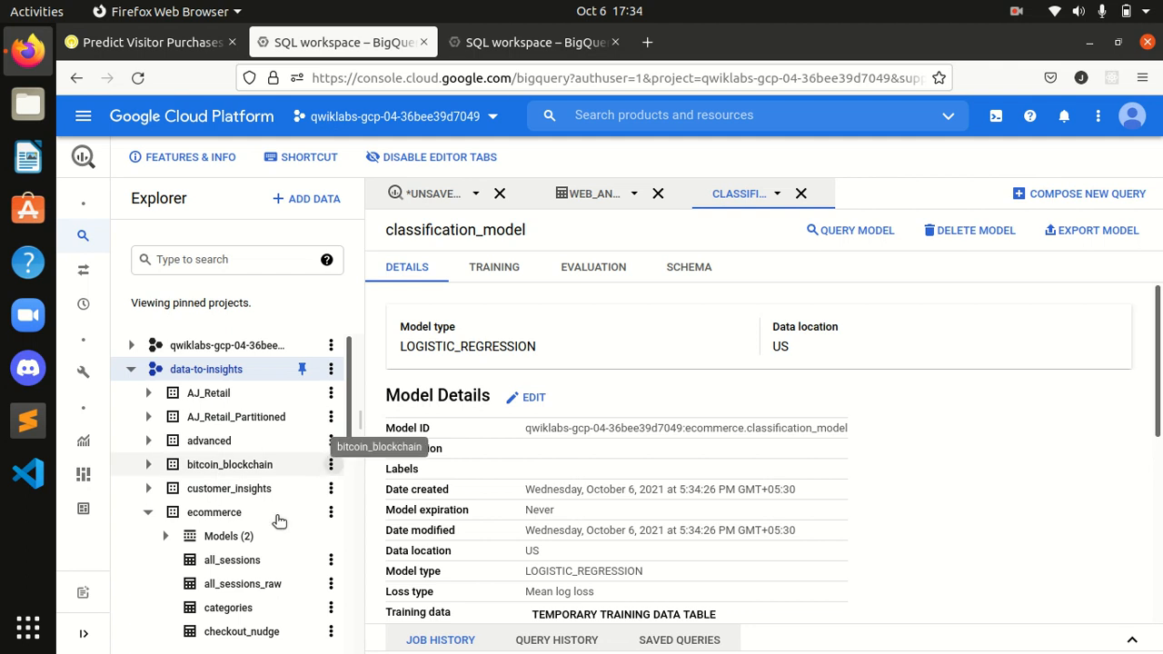
scroll(278, 517, "down", 3)
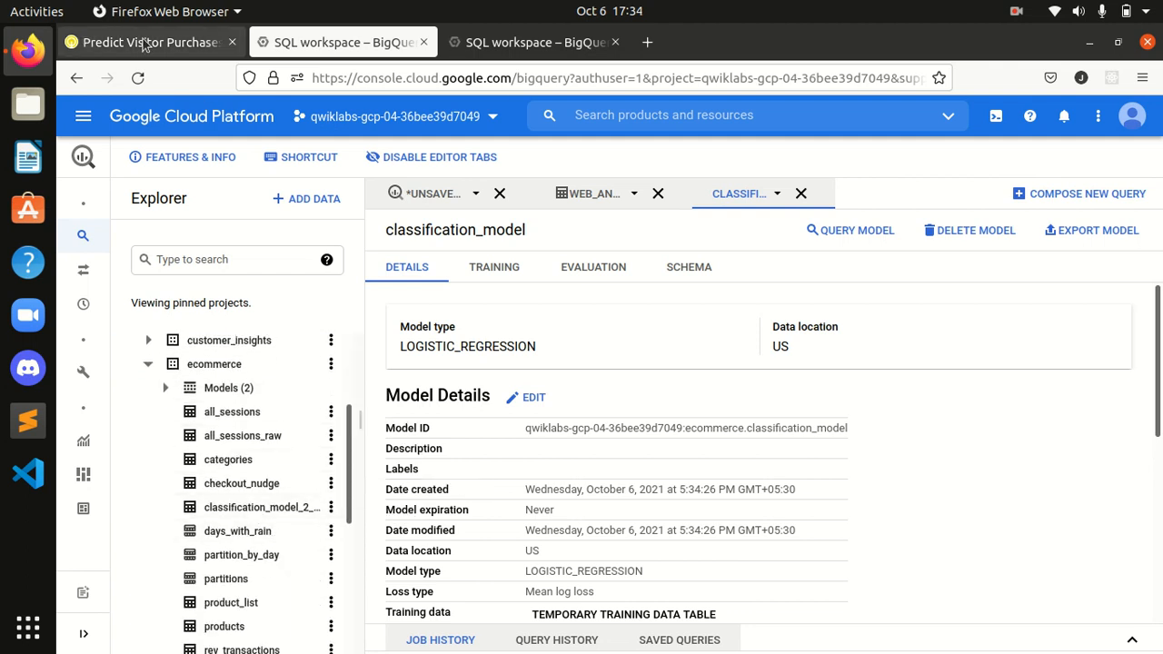
left_click(87, 42)
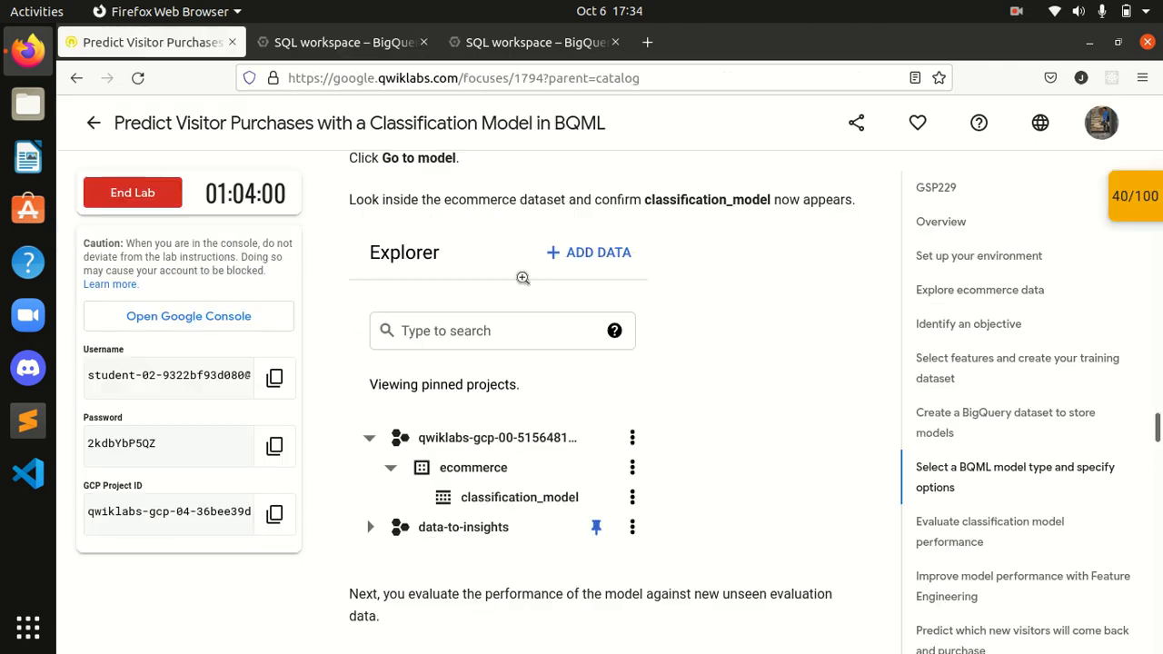
left_click(349, 43)
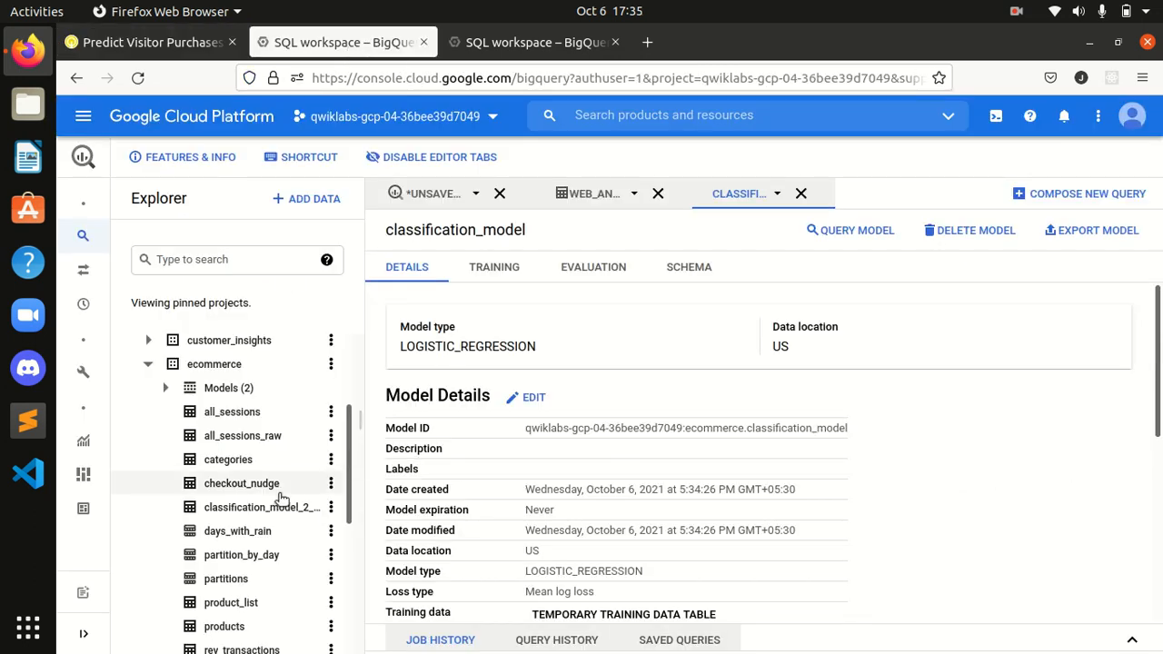
scroll(281, 498, "down", 5)
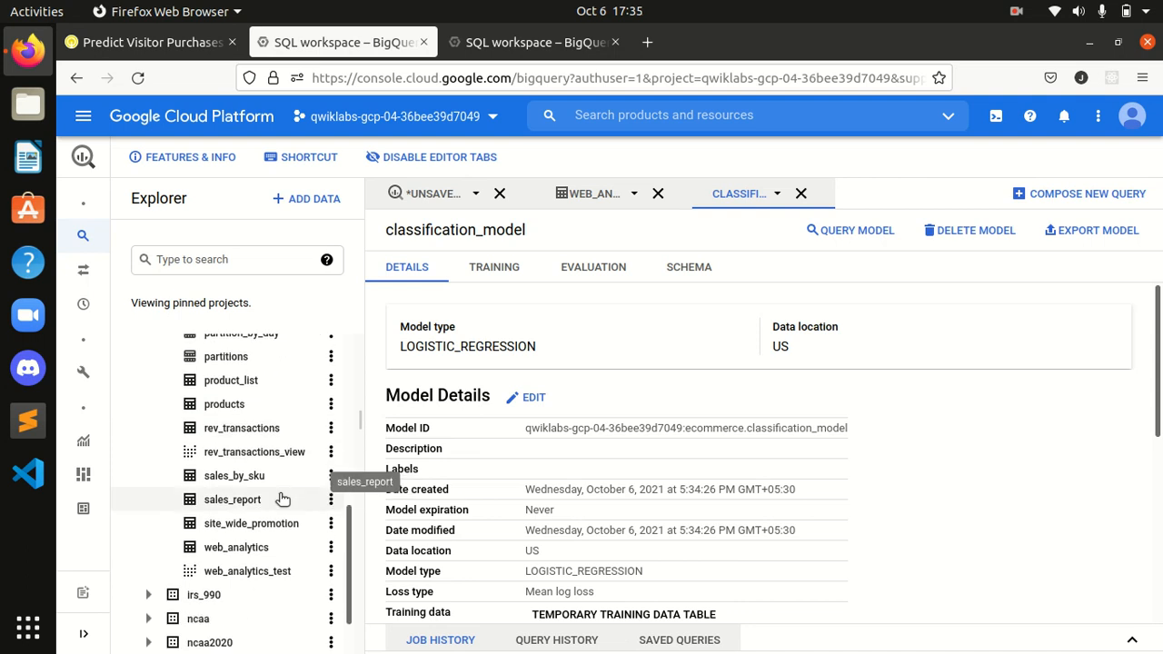
scroll(252, 426, "up", 3)
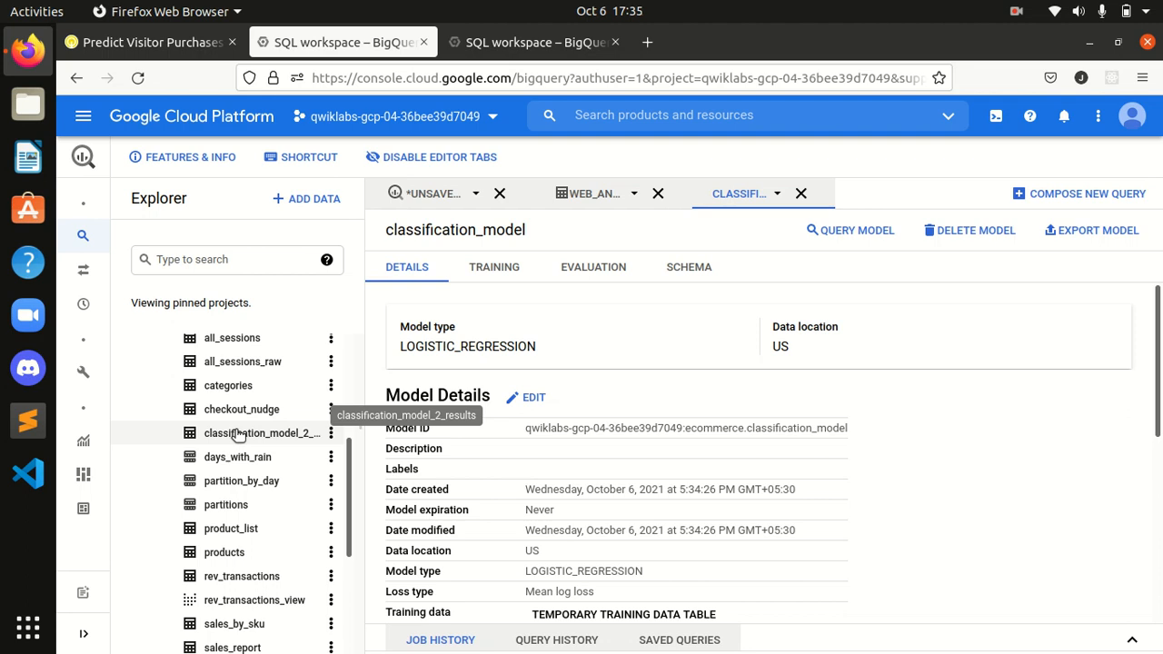
scroll(238, 435, "up", 2)
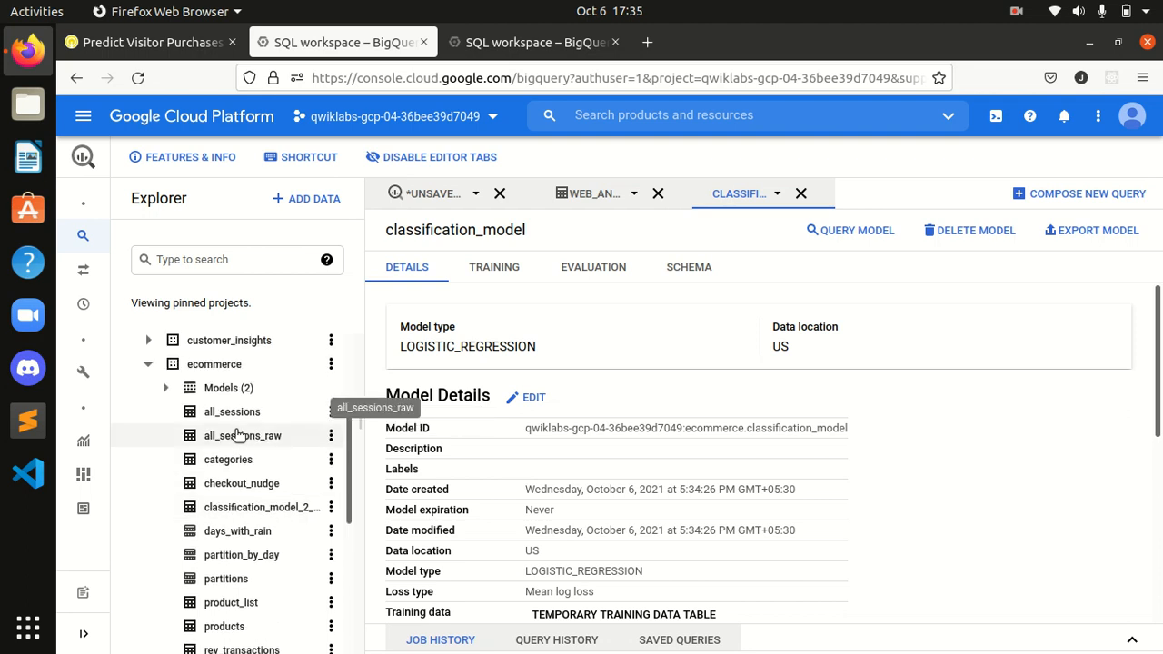
scroll(238, 435, "up", 2)
scroll(314, 565, "down", 2)
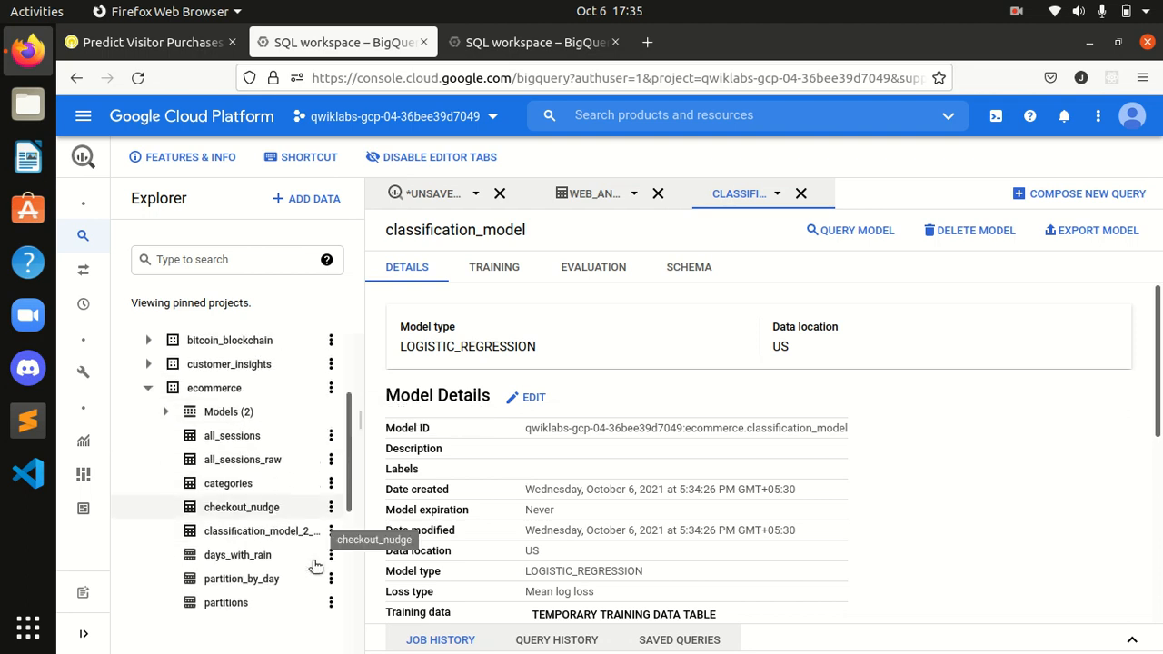
scroll(278, 526, "down", 2)
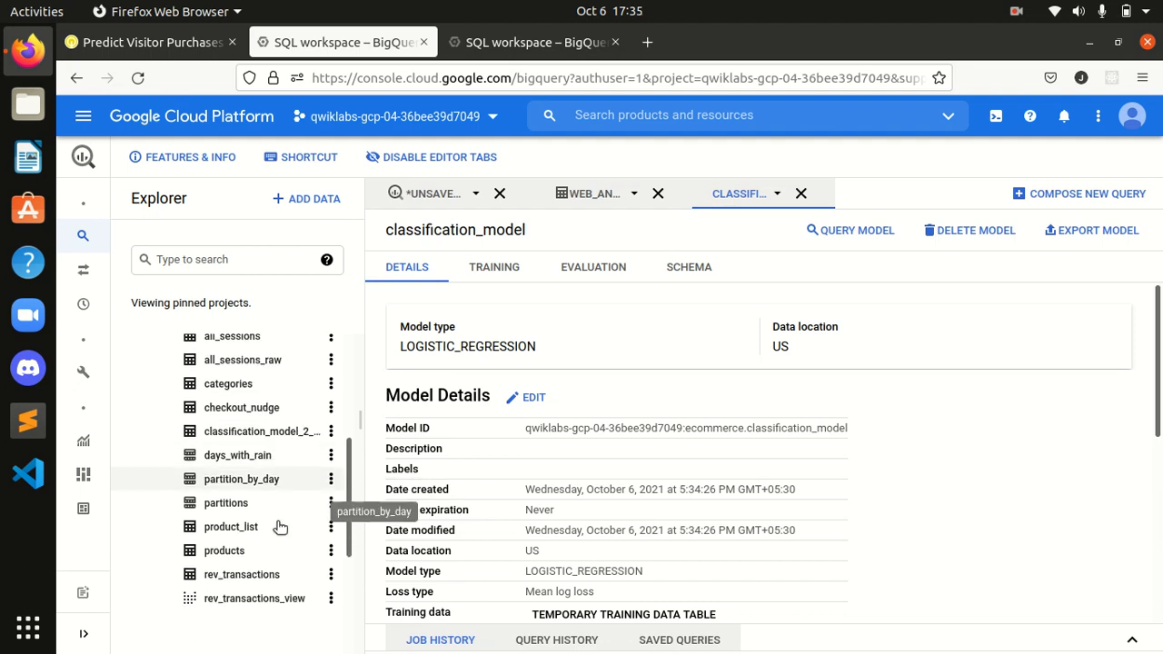
Review the lab's section on evaluating classification model performance and copy its ML.EVALUATE query for ecommerce.classification_model.
left_click(150, 42)
scroll(588, 387, "down", 5)
scroll(588, 390, "down", 3)
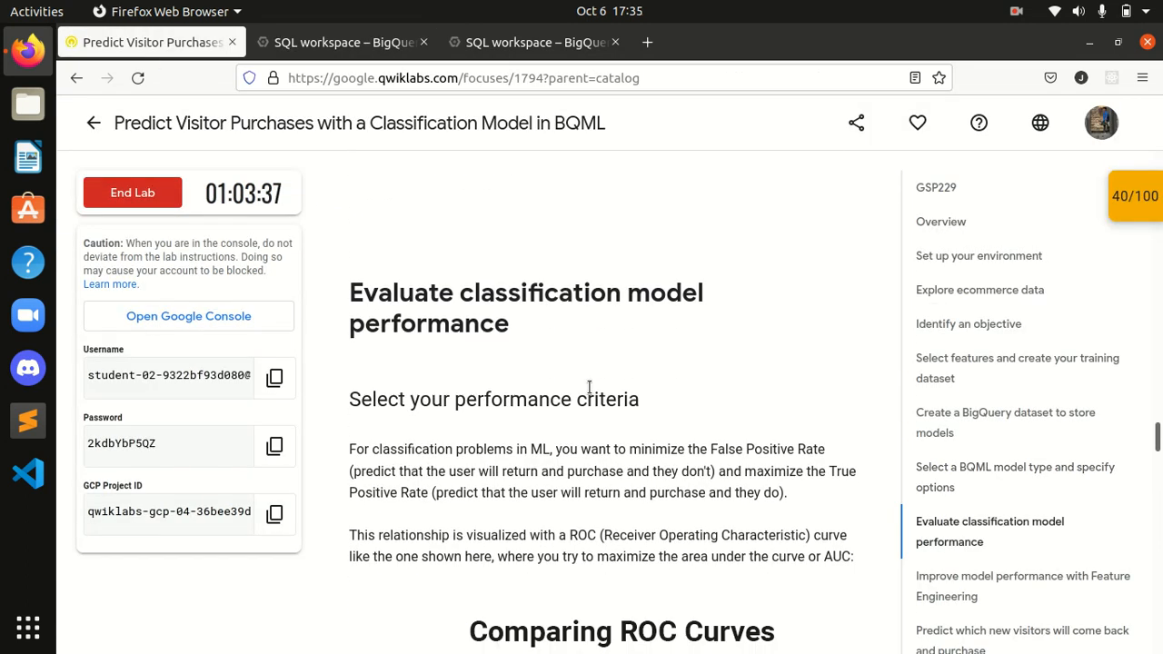
scroll(589, 392, "down", 10)
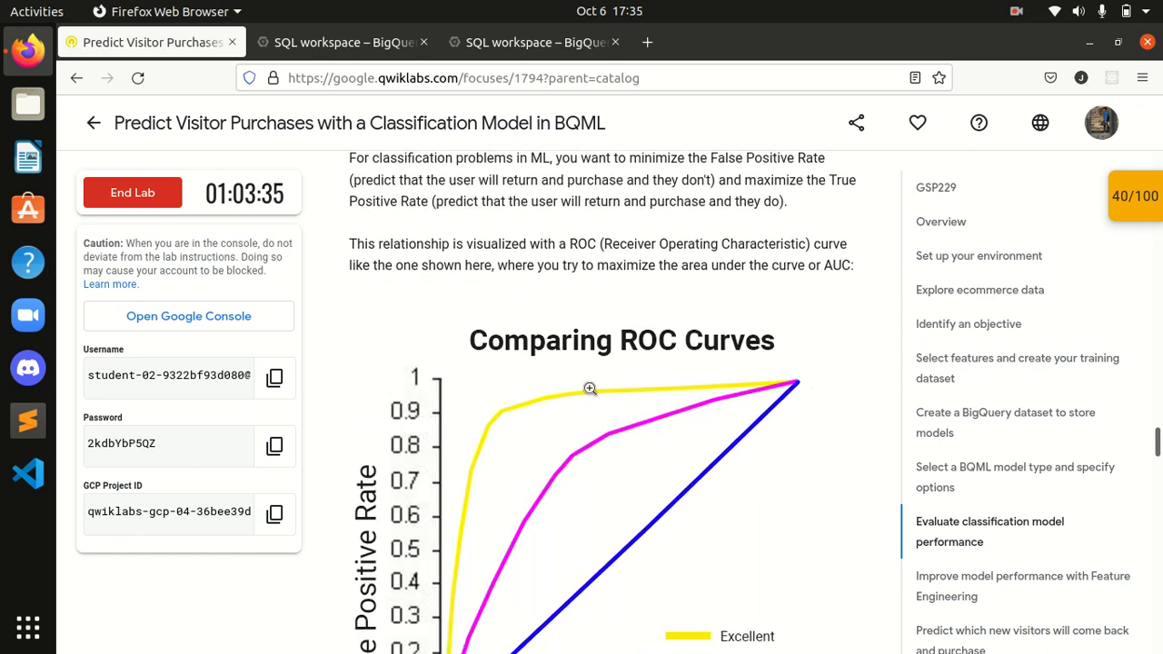
scroll(588, 388, "down", 3)
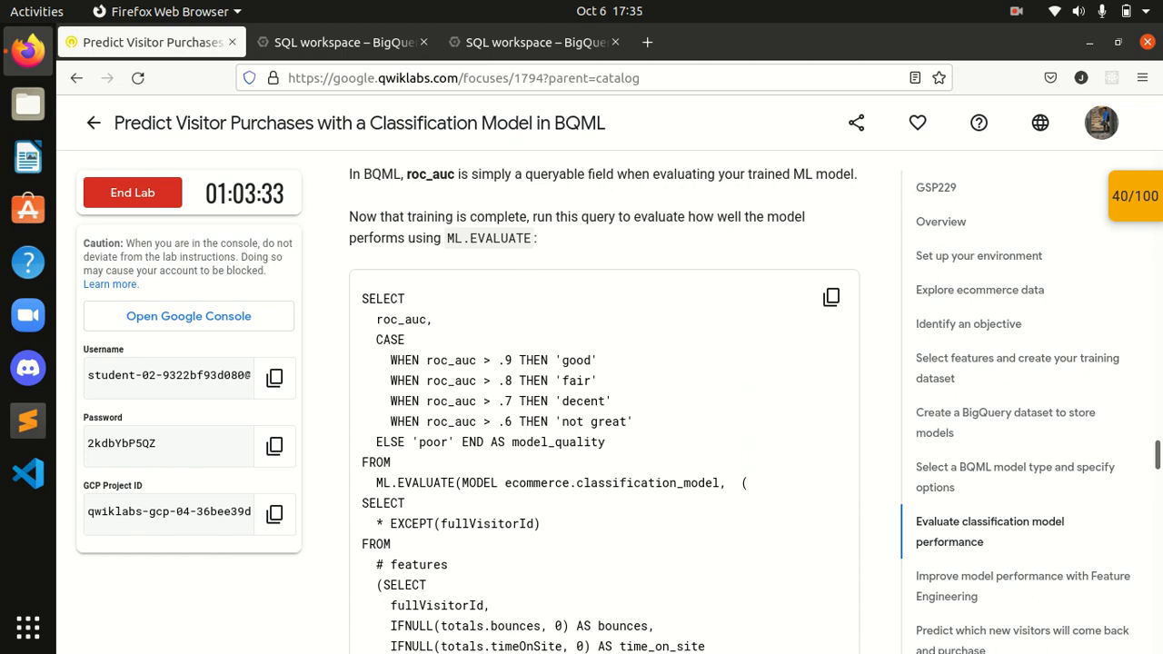
left_click(831, 297)
Replace the training query in the BigQuery editor with the copied ML.EVALUATE query and run it.
left_click(328, 47)
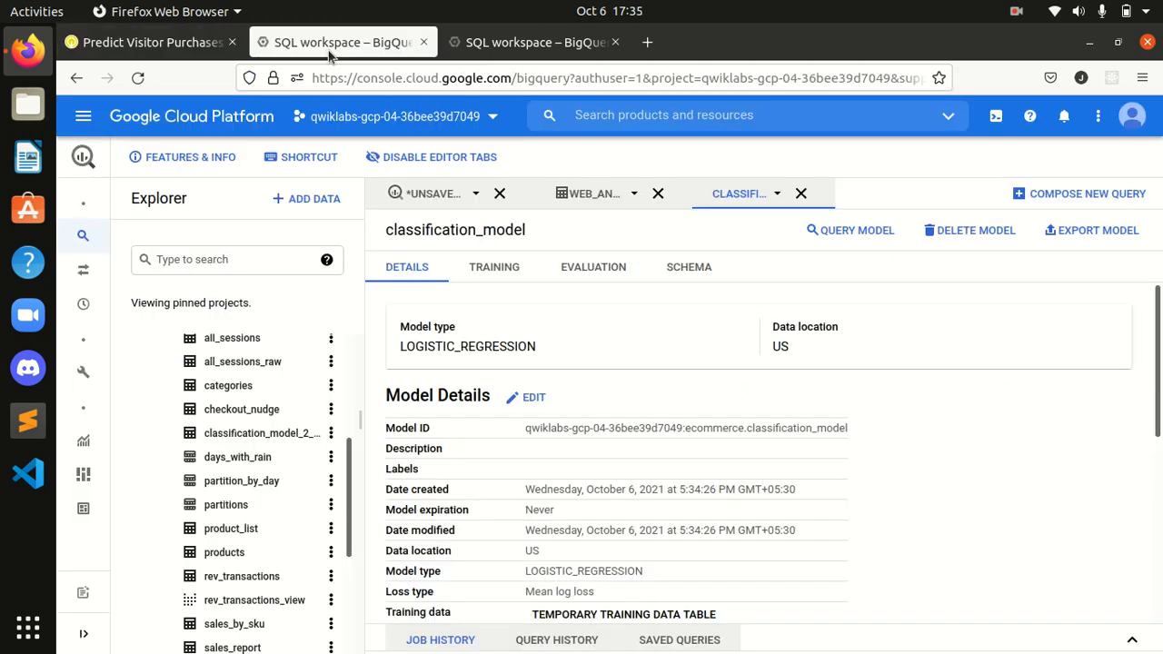
left_click(446, 202)
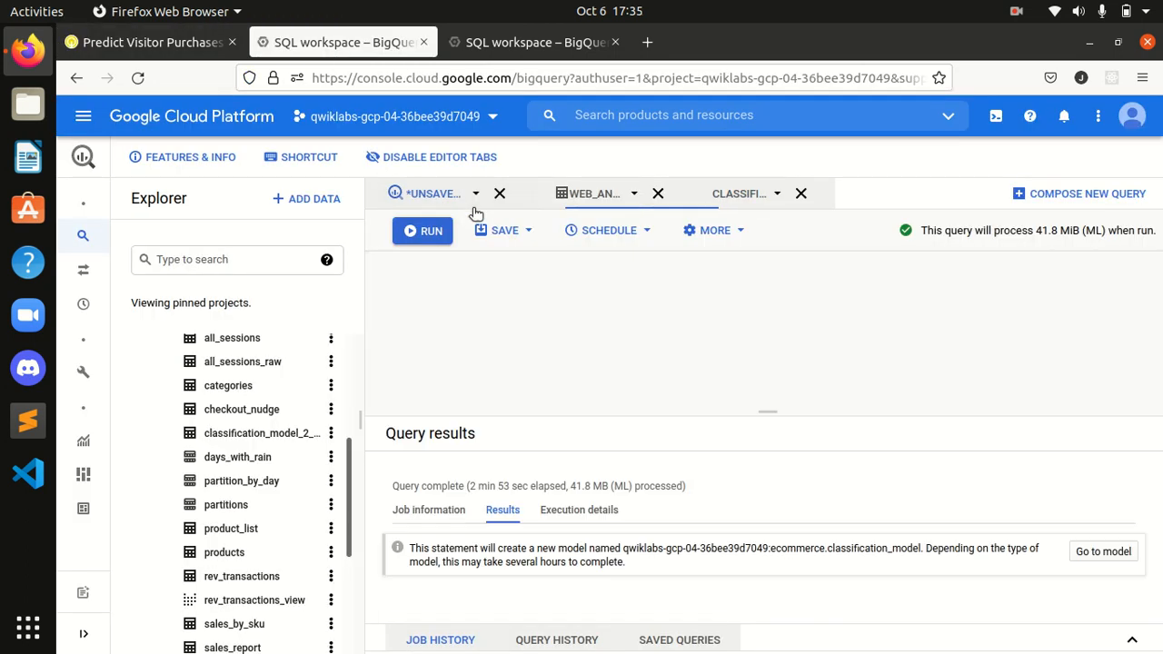
left_click(745, 194)
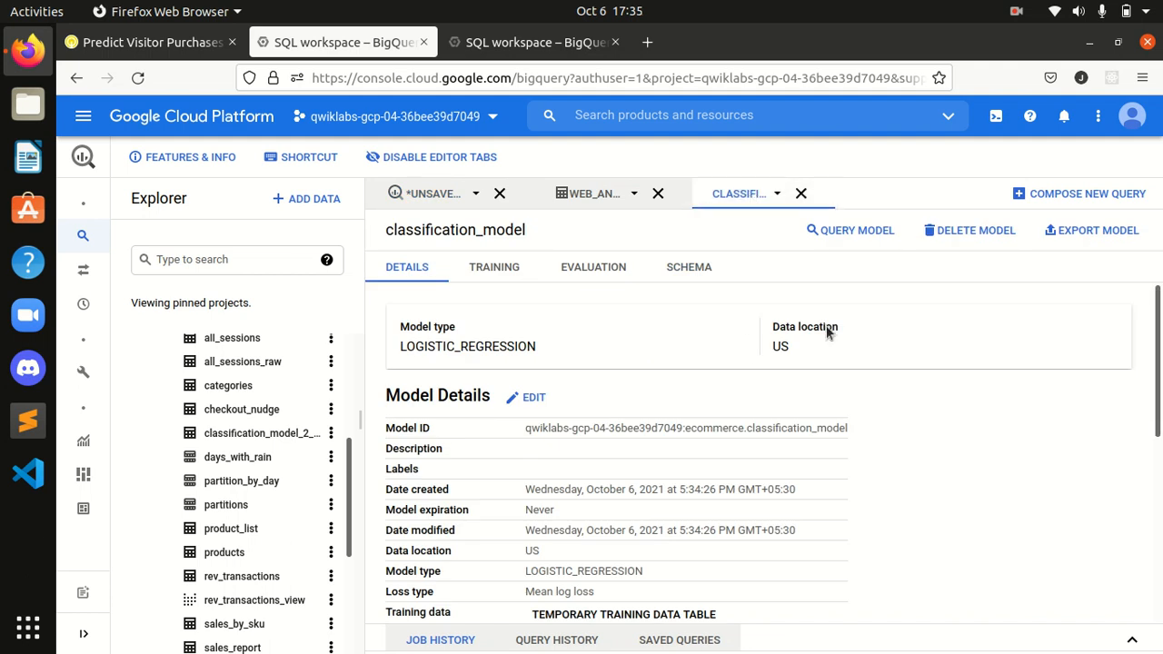
left_click(441, 201)
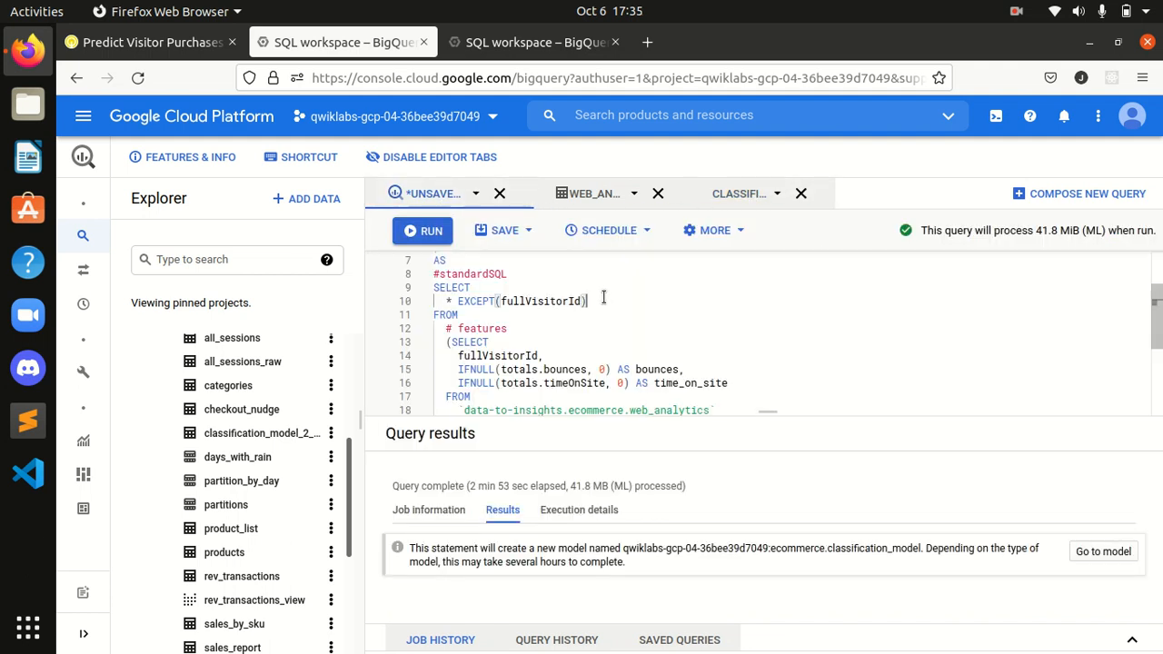
key("ctrl+a")
key("ctrl+v")
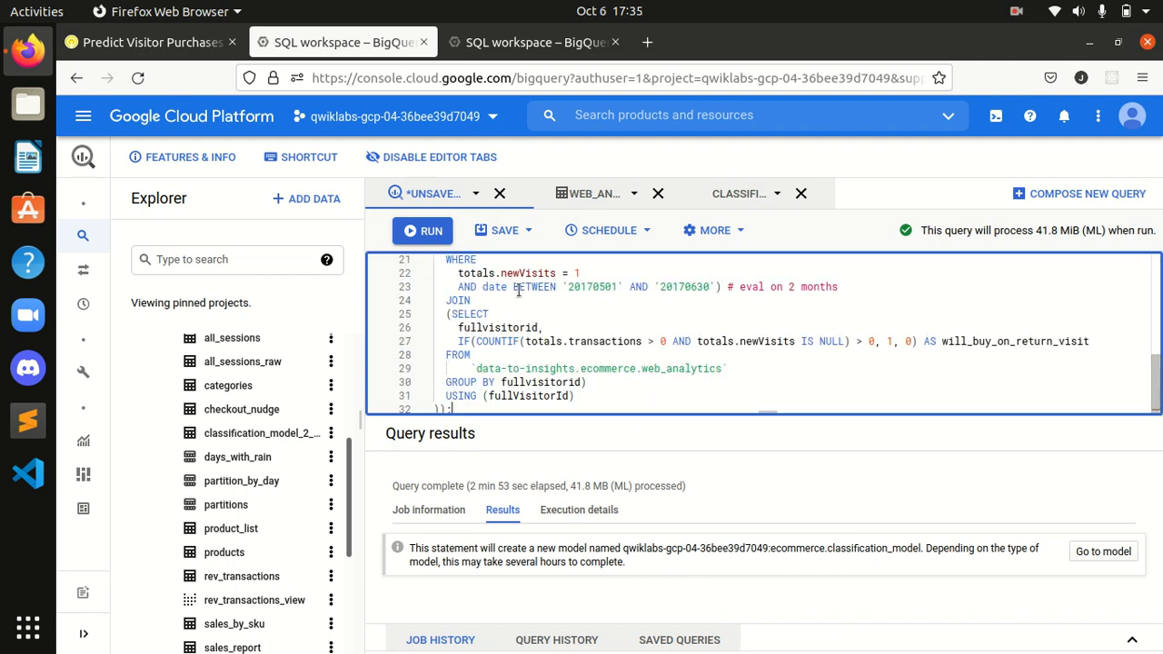
left_click(434, 234)
Compare the evaluation query's roc_auc and model_quality output in BigQuery with the lab's expected result.
left_click(181, 42)
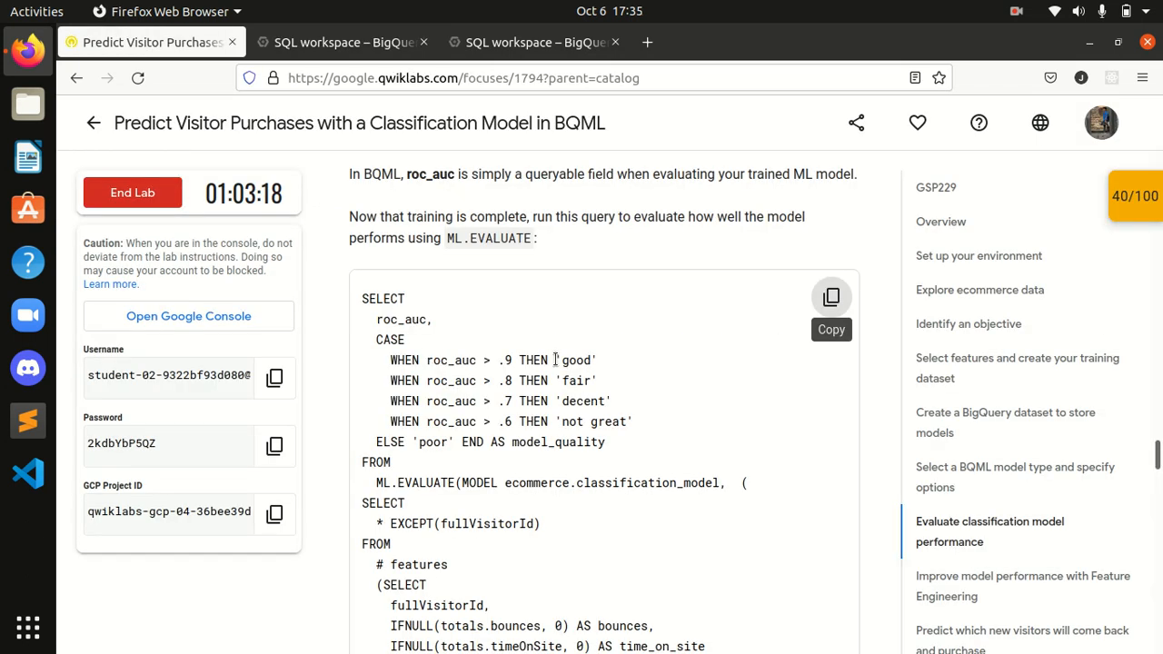
scroll(557, 360, "down", 8)
scroll(557, 388, "down", 3)
left_click_drag(432, 331, 739, 332)
left_click(517, 272)
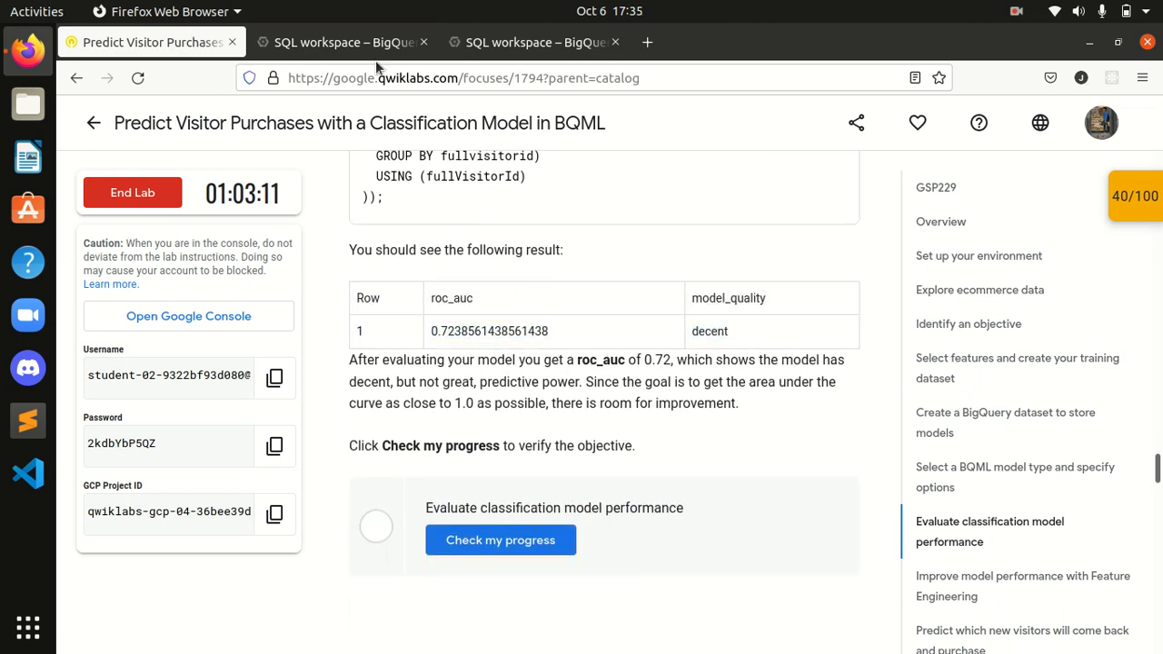
left_click(345, 42)
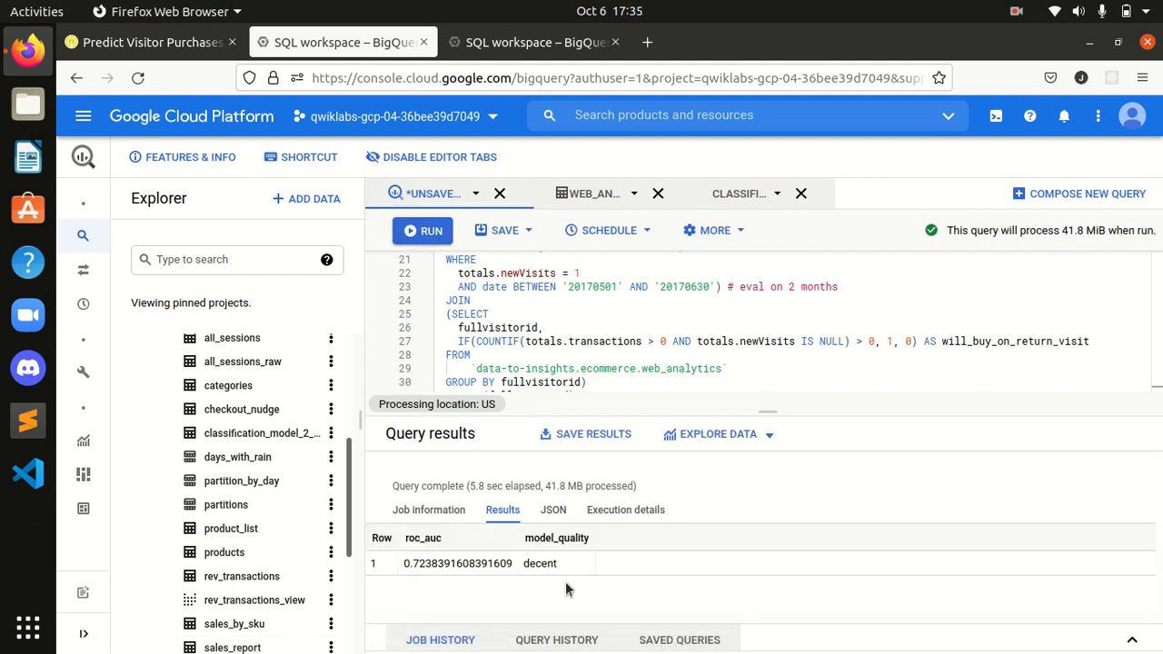
left_click(127, 48)
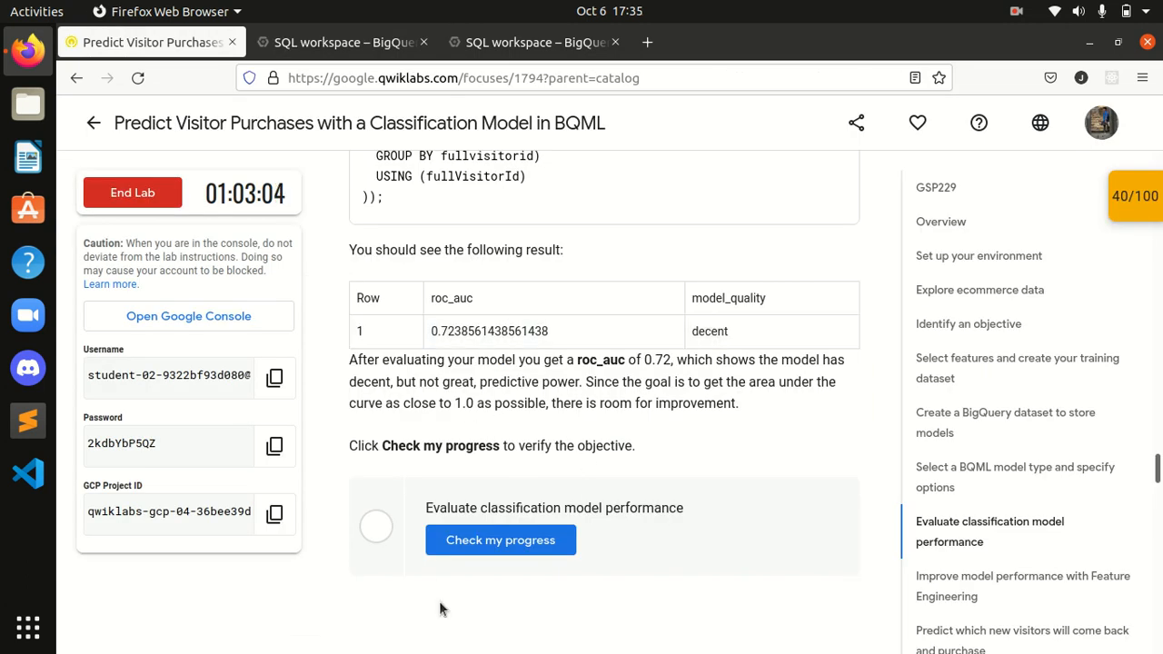
Verify the "Evaluate classification model performance" objective in the lab and look over the checkpoint scores.
left_click(468, 540)
scroll(468, 538, "down", 3)
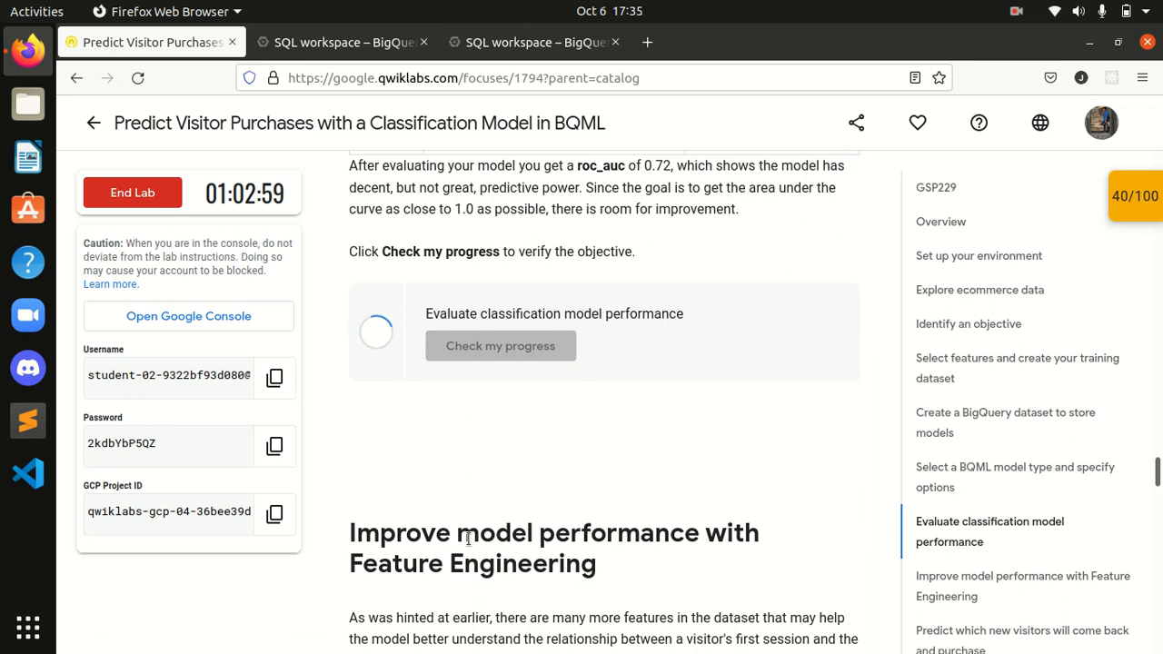
scroll(468, 538, "down", 2)
left_click(1133, 202)
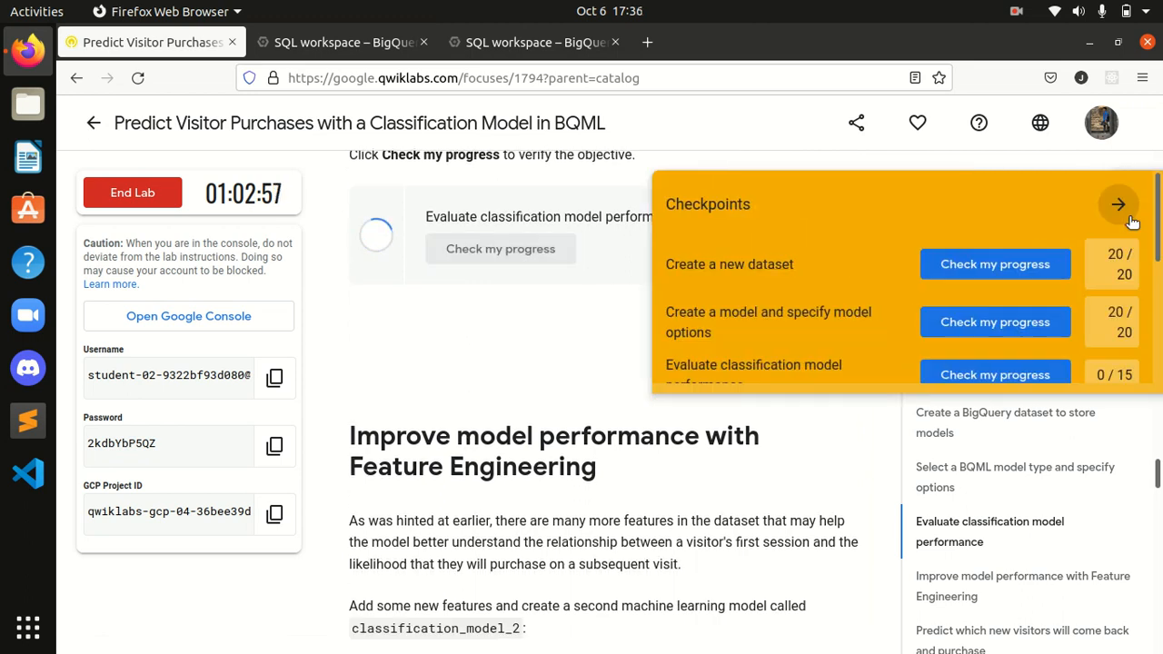
left_click(1117, 204)
Review the lab's feature engineering section and copy its CREATE OR REPLACE MODEL query for ecommerce.classification_model_2.
scroll(461, 278, "down", 3)
scroll(461, 308, "down", 1)
scroll(461, 308, "down", 1)
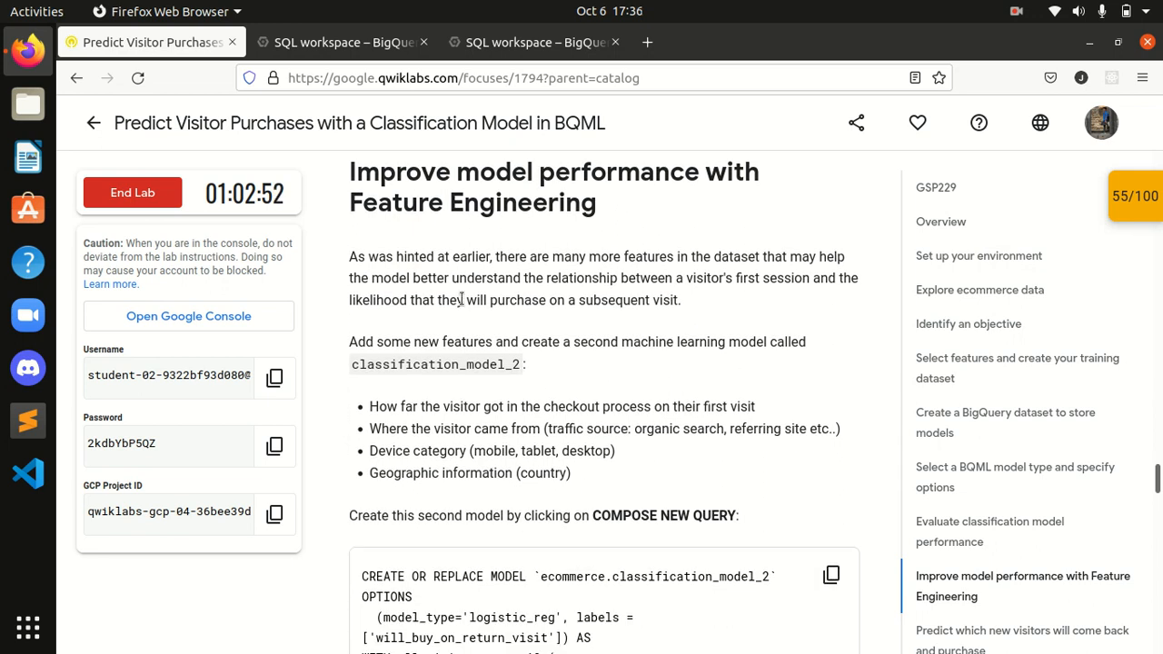
scroll(505, 373, "down", 1)
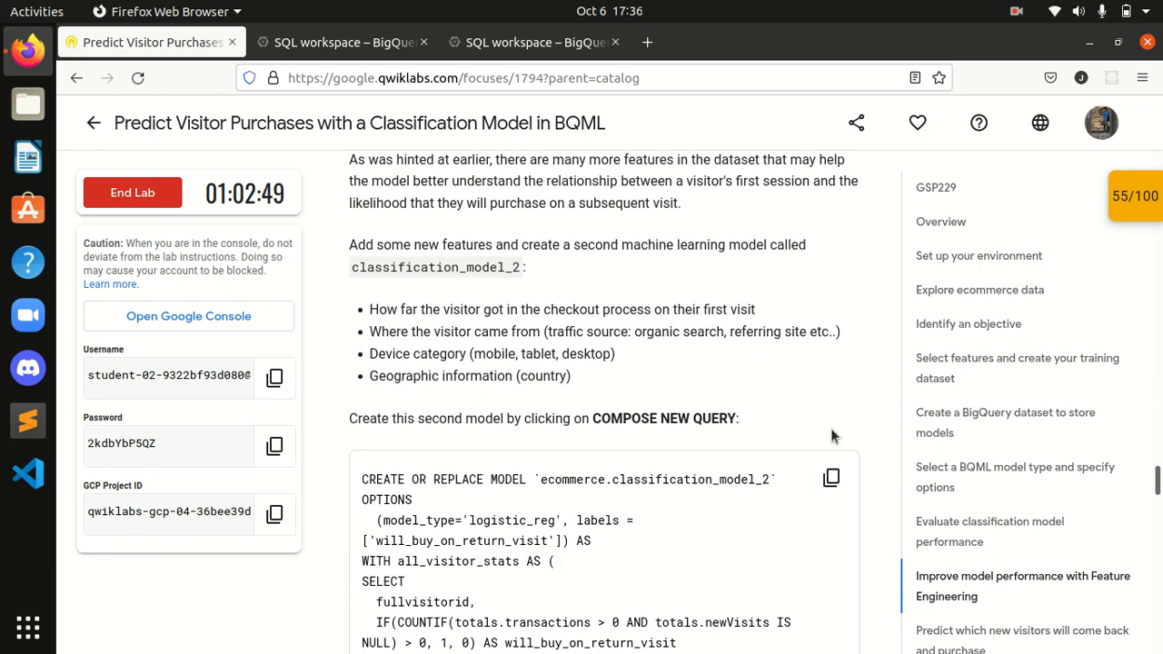
scroll(649, 505, "down", 1)
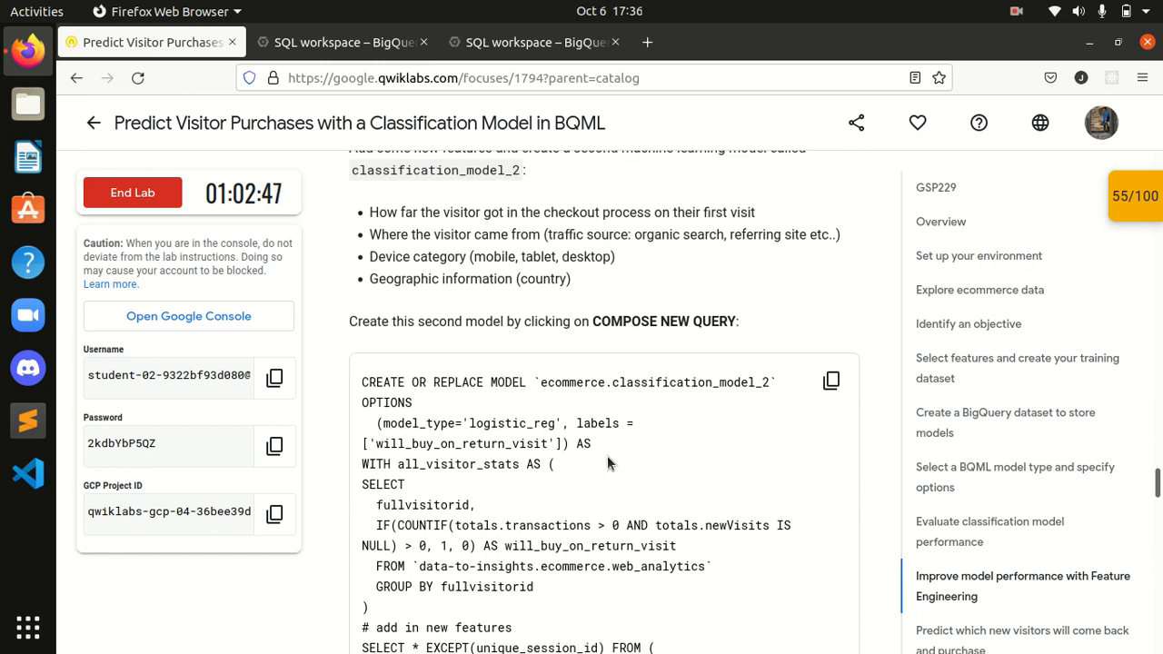
left_click(831, 381)
Paste the copied classification_model_2 training query into a new BigQuery query and run it.
left_click(353, 47)
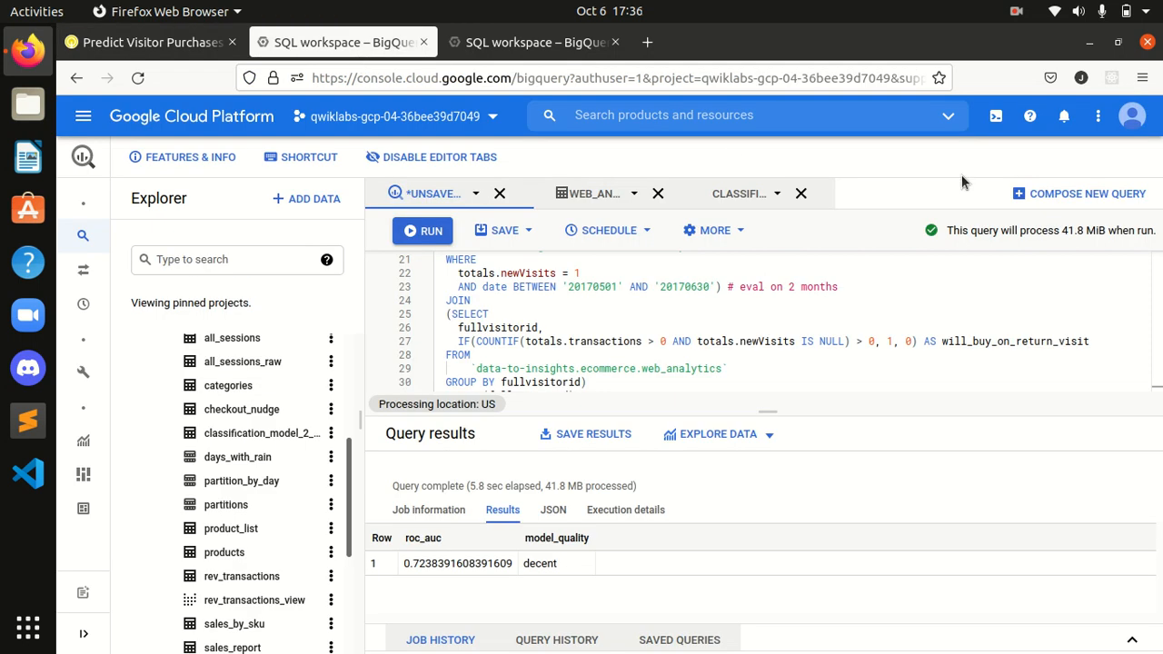
left_click(1008, 198)
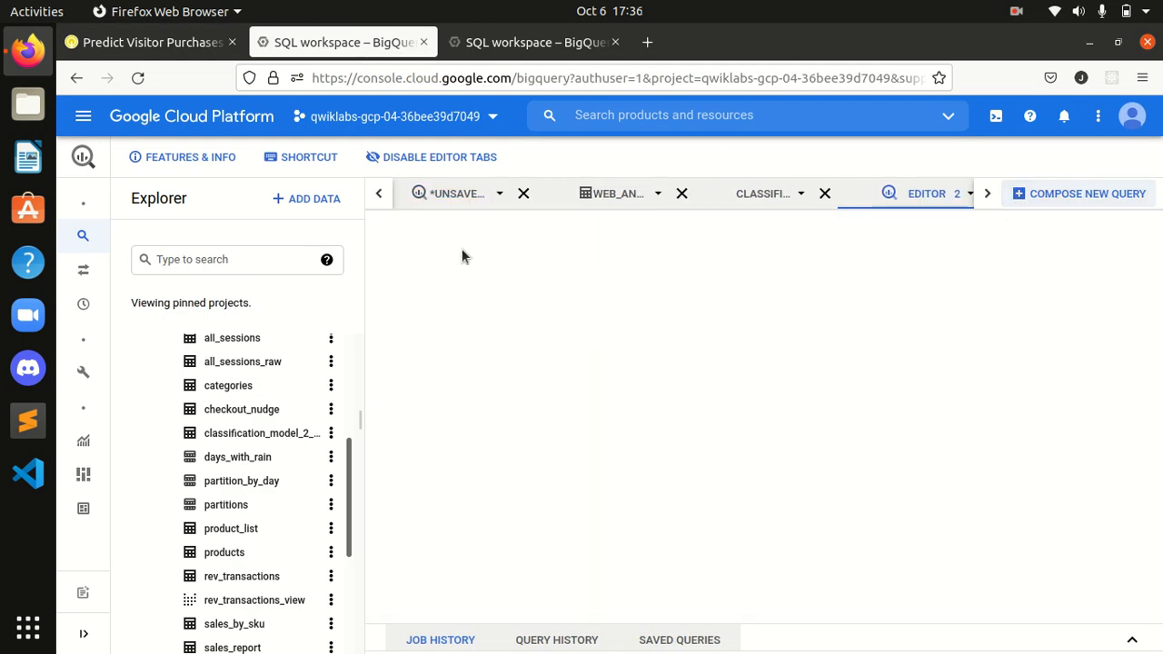
key("ctrl+v")
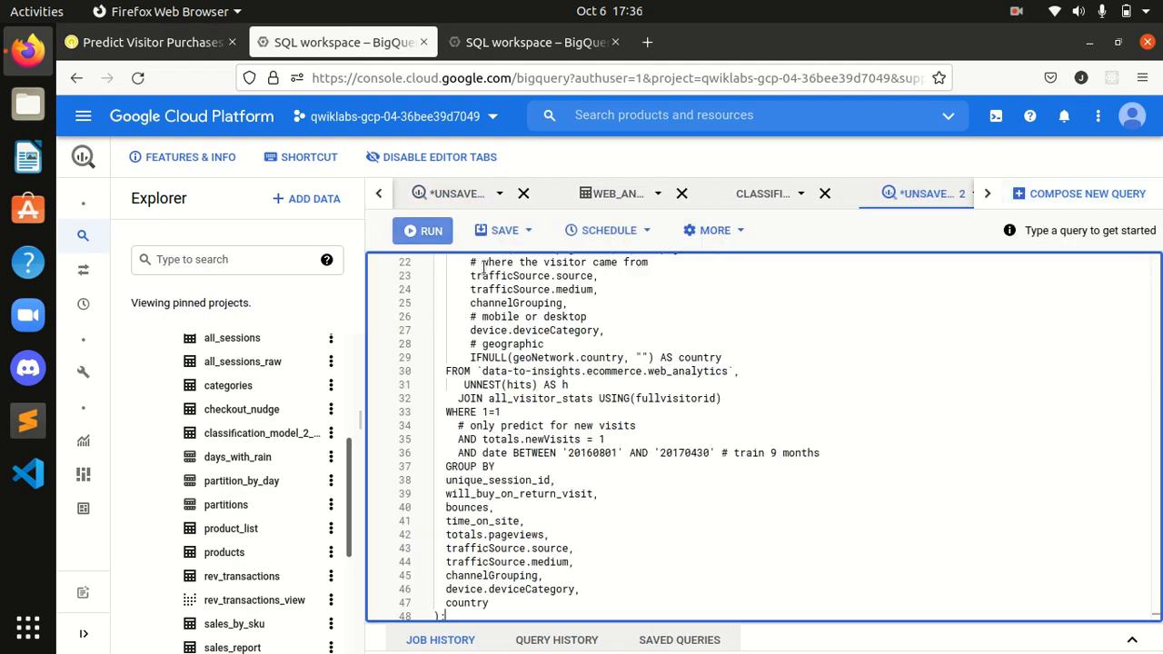
left_click(425, 231)
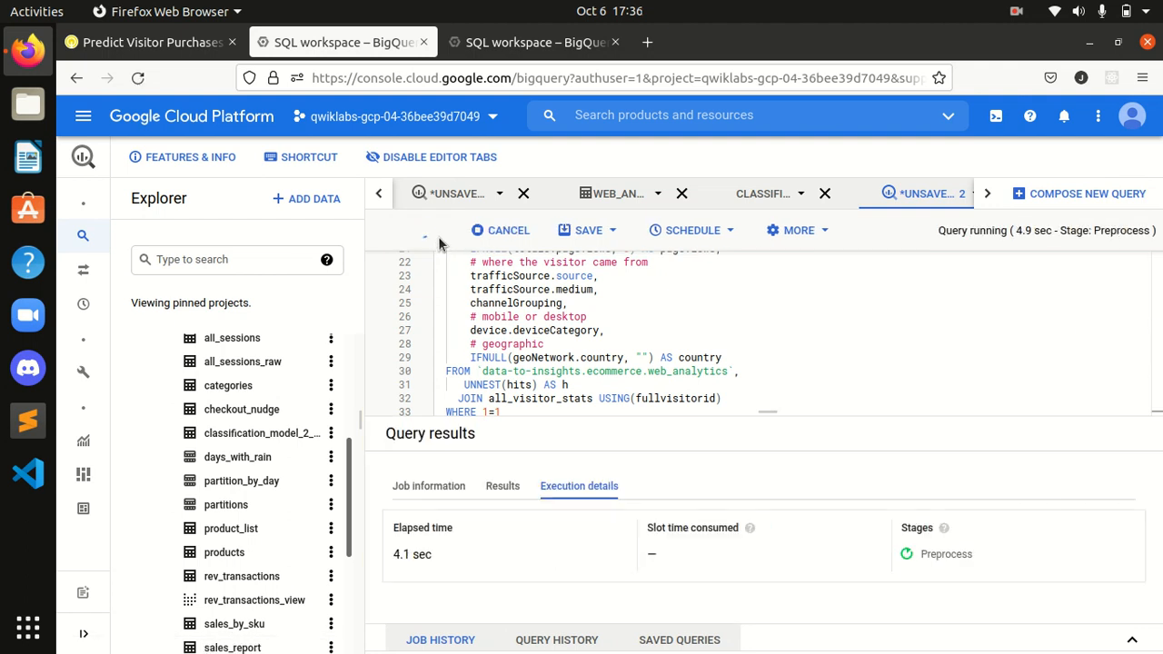
Read the lab's notes on the second model's training data, new features and training time, checking on the running BigQuery job.
left_click(190, 49)
scroll(680, 308, "down", 8)
scroll(680, 309, "down", 10)
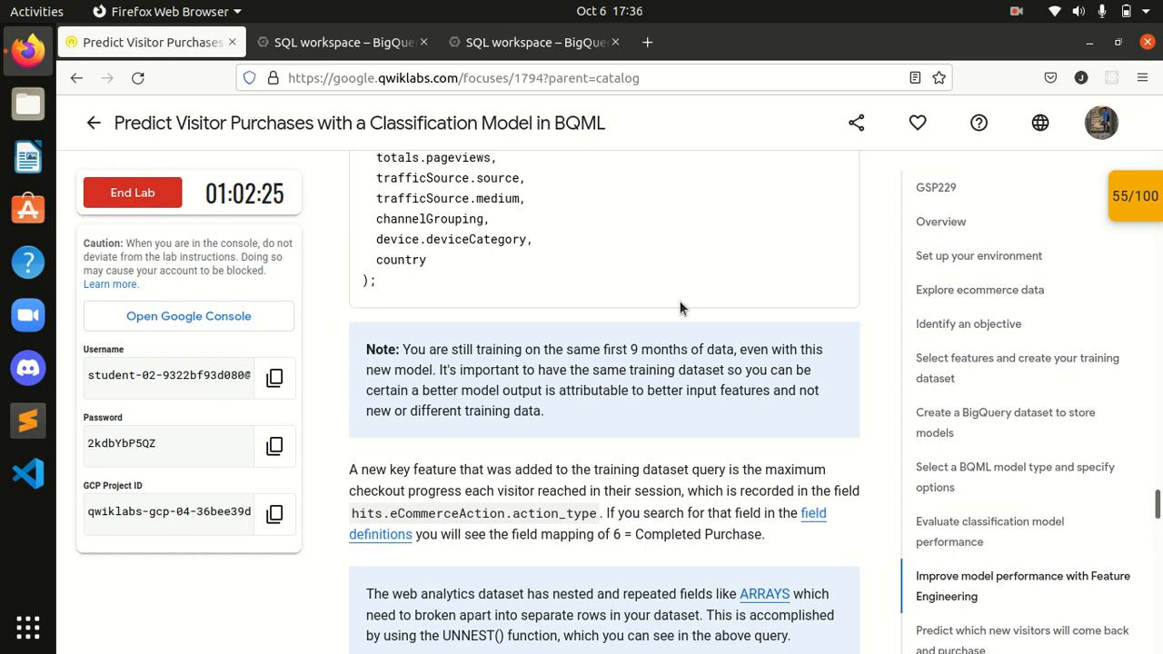
scroll(680, 309, "down", 4)
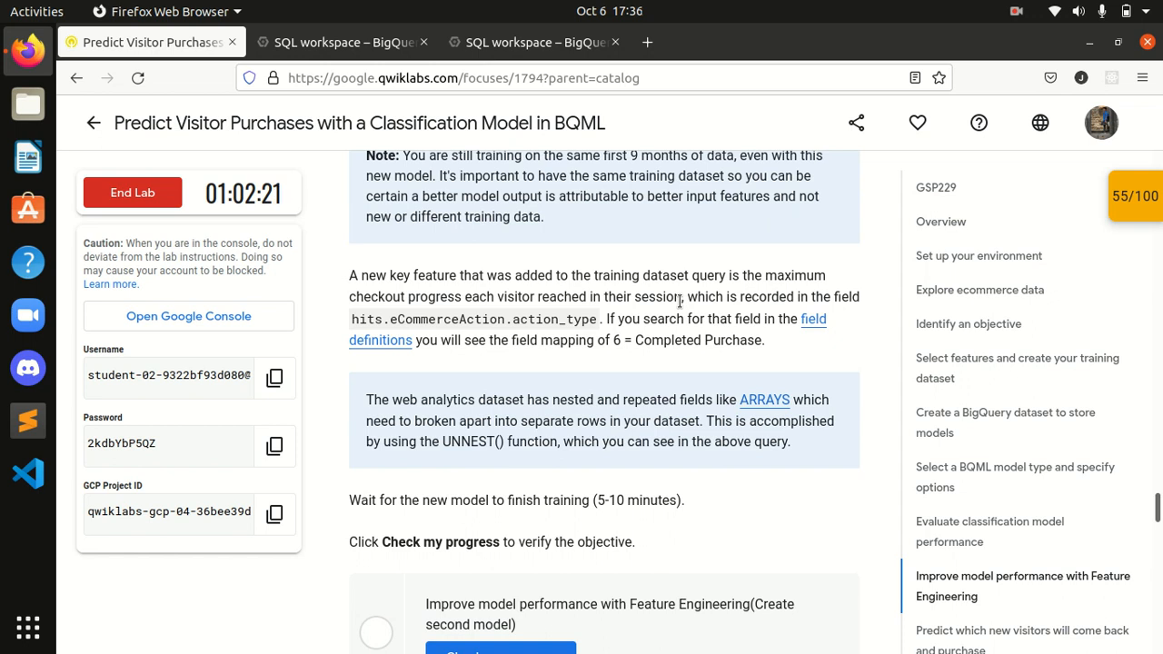
scroll(680, 303, "down", 2)
left_click_drag(593, 403, 663, 402)
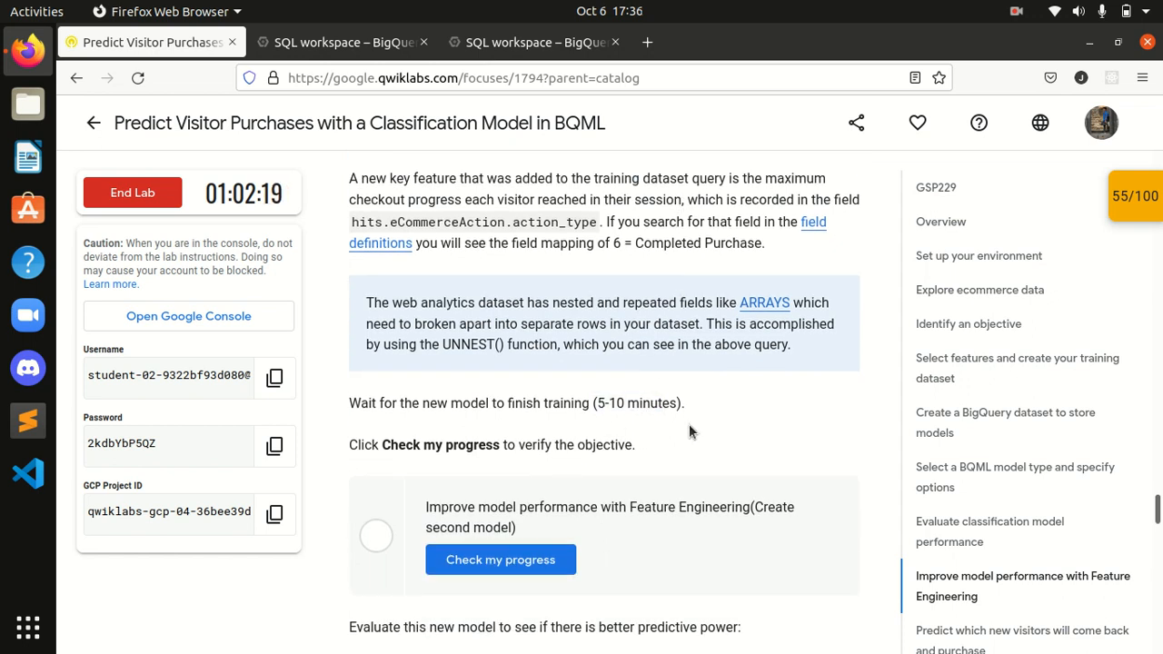
left_click(359, 46)
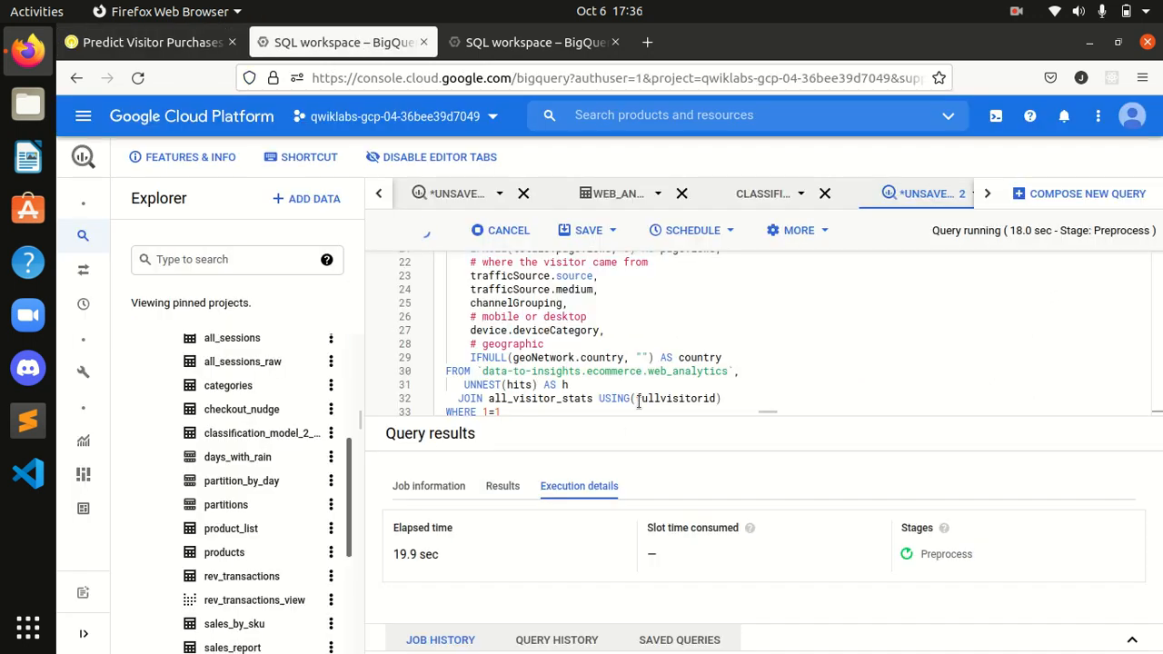
left_click(186, 47)
scroll(722, 409, "down", 5)
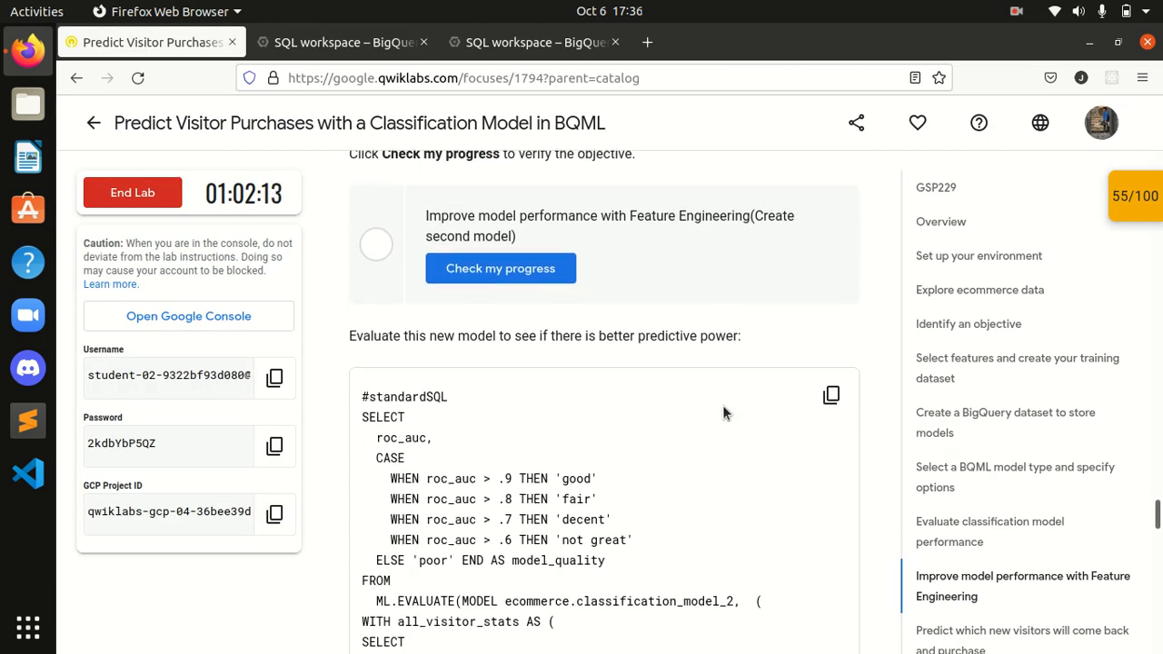
scroll(722, 405, "up", 4)
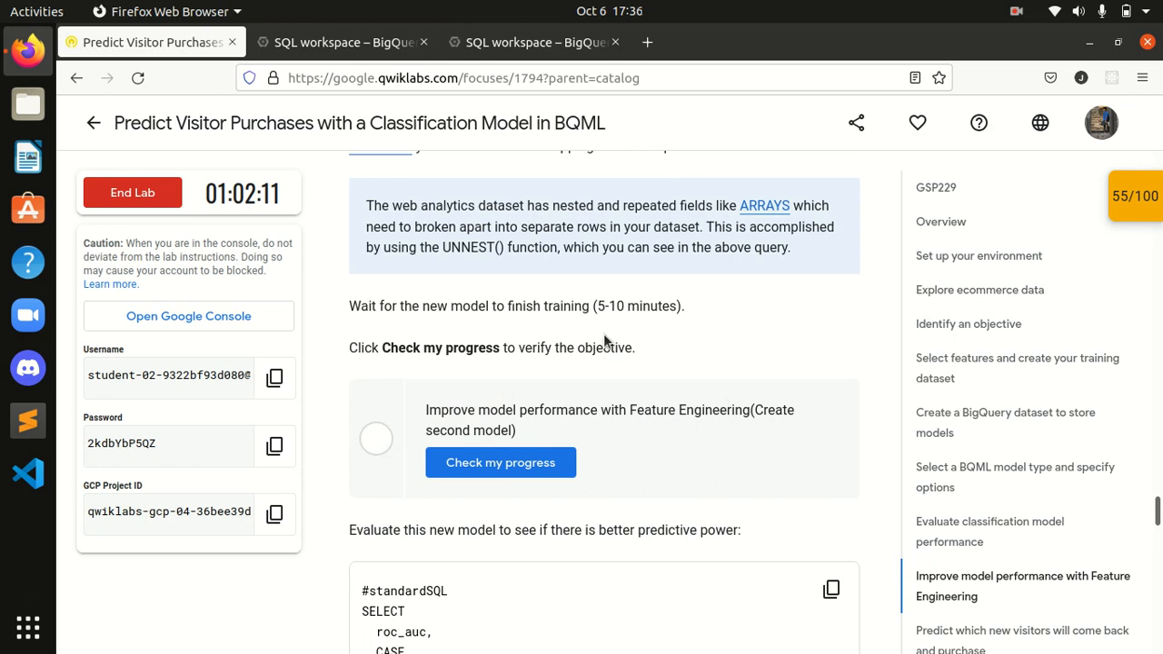
Check the training job in BigQuery and verify the lab's "Create second model" feature engineering objective.
left_click(344, 42)
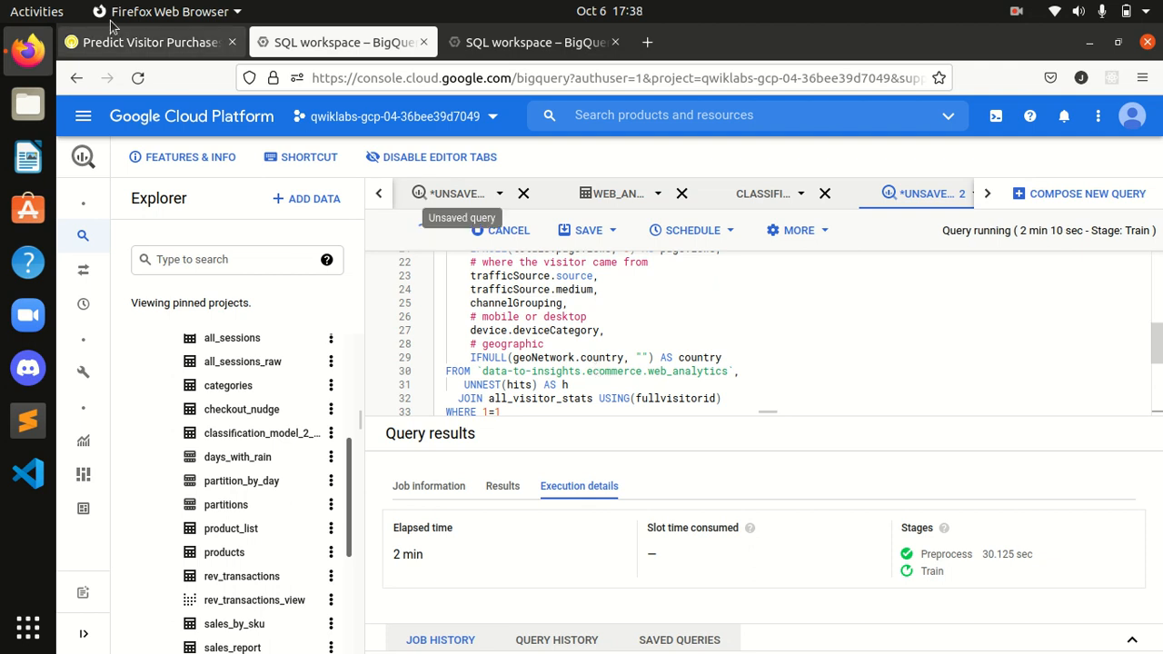
left_click(136, 37)
left_click(510, 465)
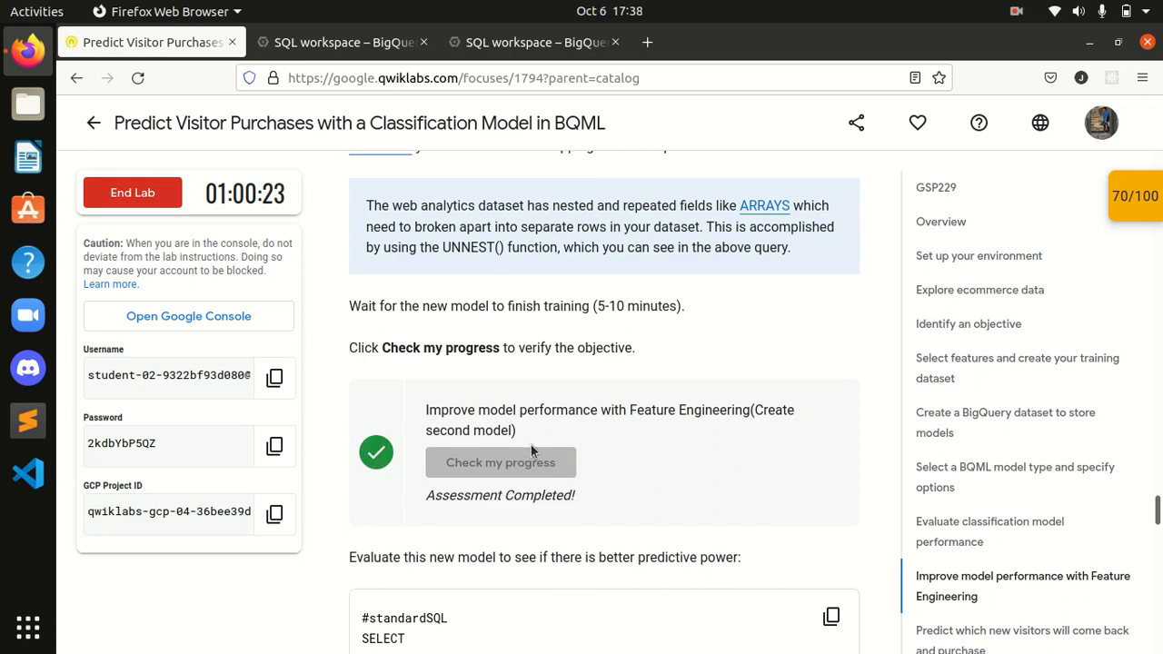
Return to the BigQuery training job and open the details of classification_model_2.
scroll(530, 449, "down", 4)
left_click(294, 40)
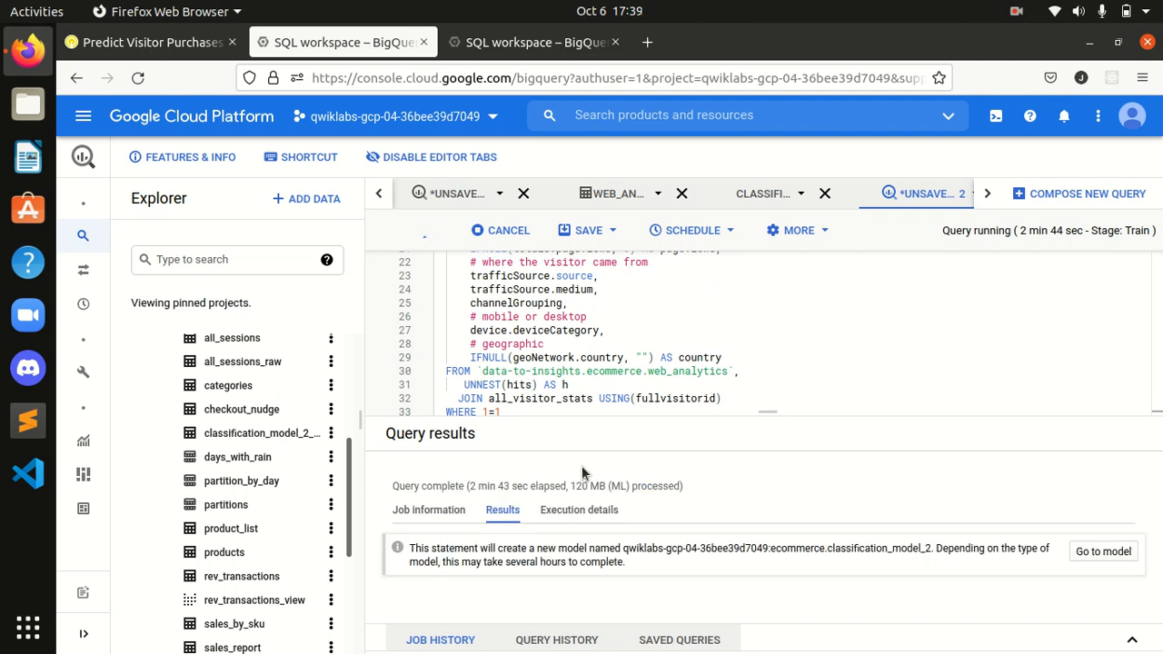
left_click(1102, 552)
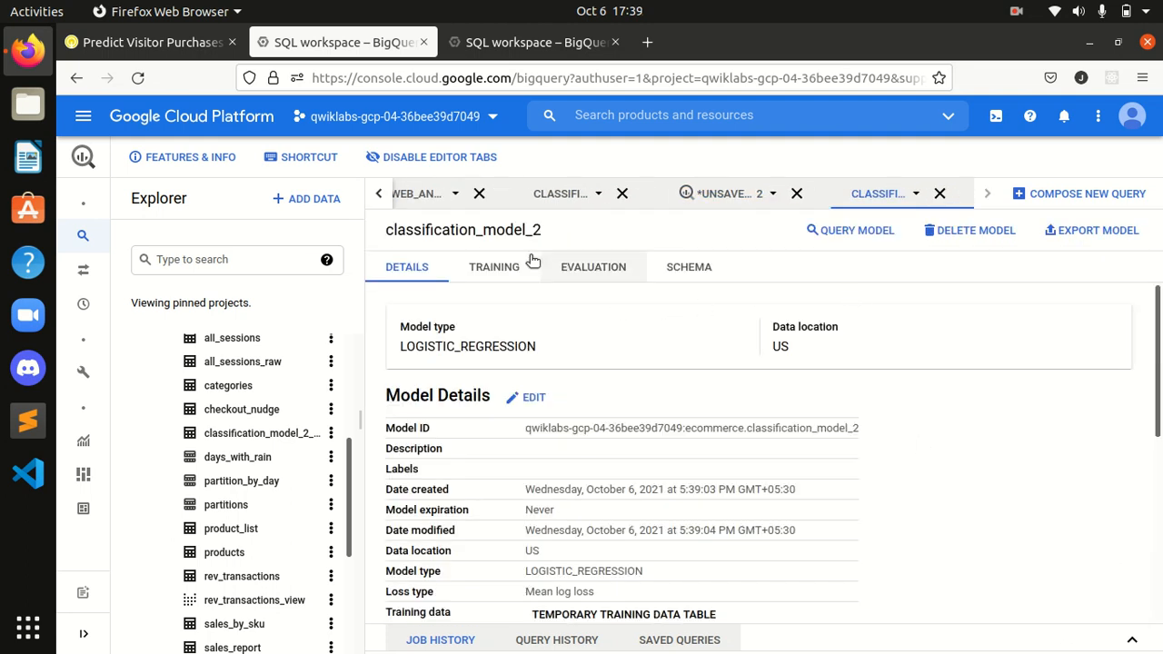
Copy the lab's ML.EVALUATE query for ecommerce.classification_model_2.
left_click(176, 46)
scroll(693, 438, "down", 2)
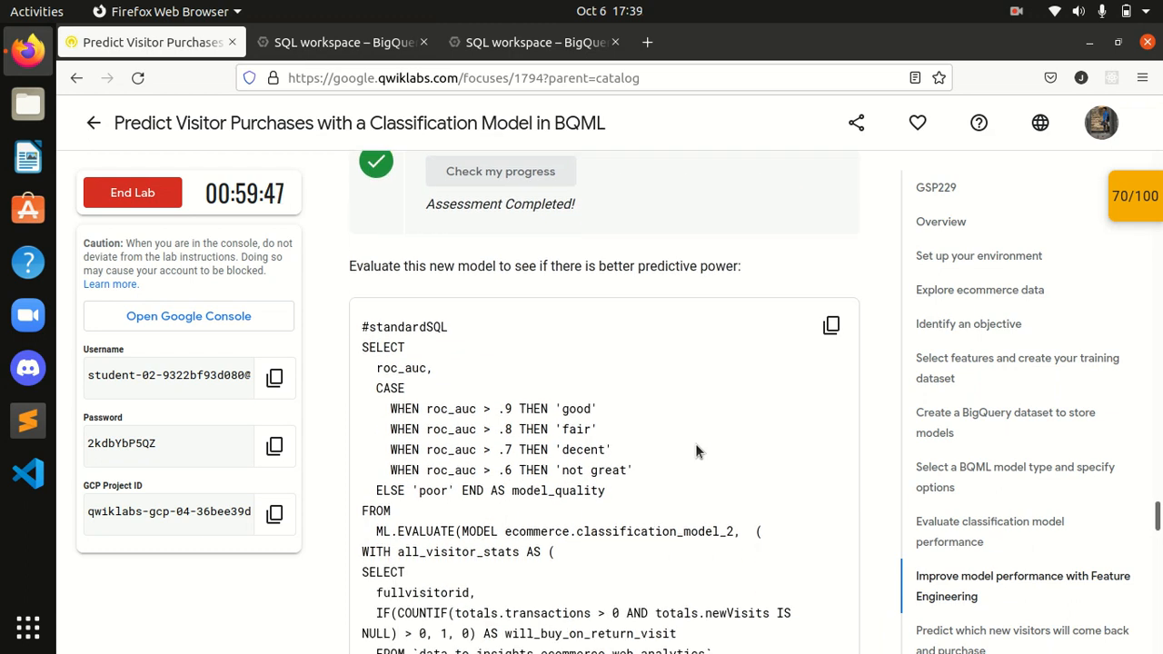
left_click(827, 325)
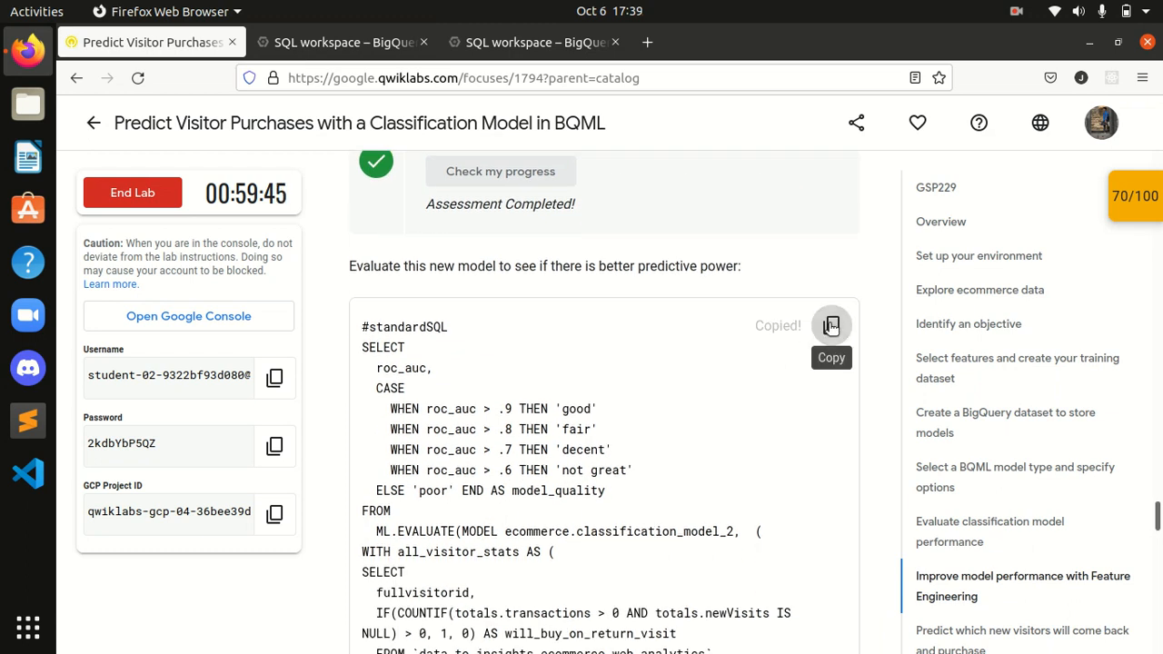
Paste the classification_model_2 evaluation query into a new BigQuery query and run it.
left_click(343, 42)
left_click(1113, 192)
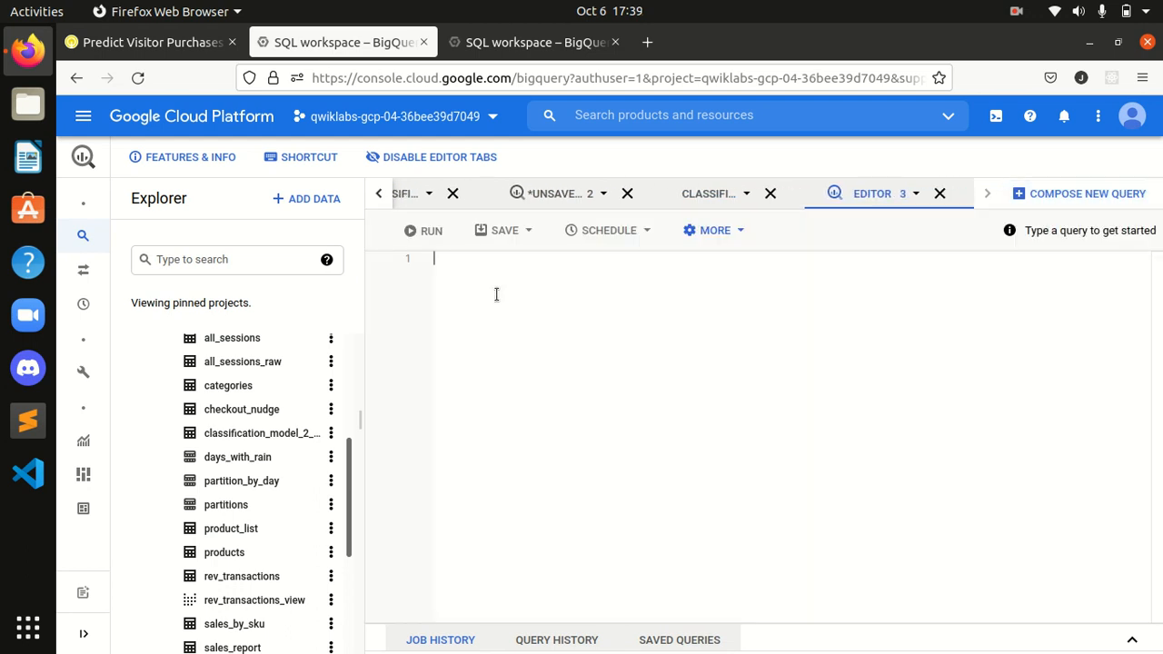
key("ctrl+v")
left_click(423, 230)
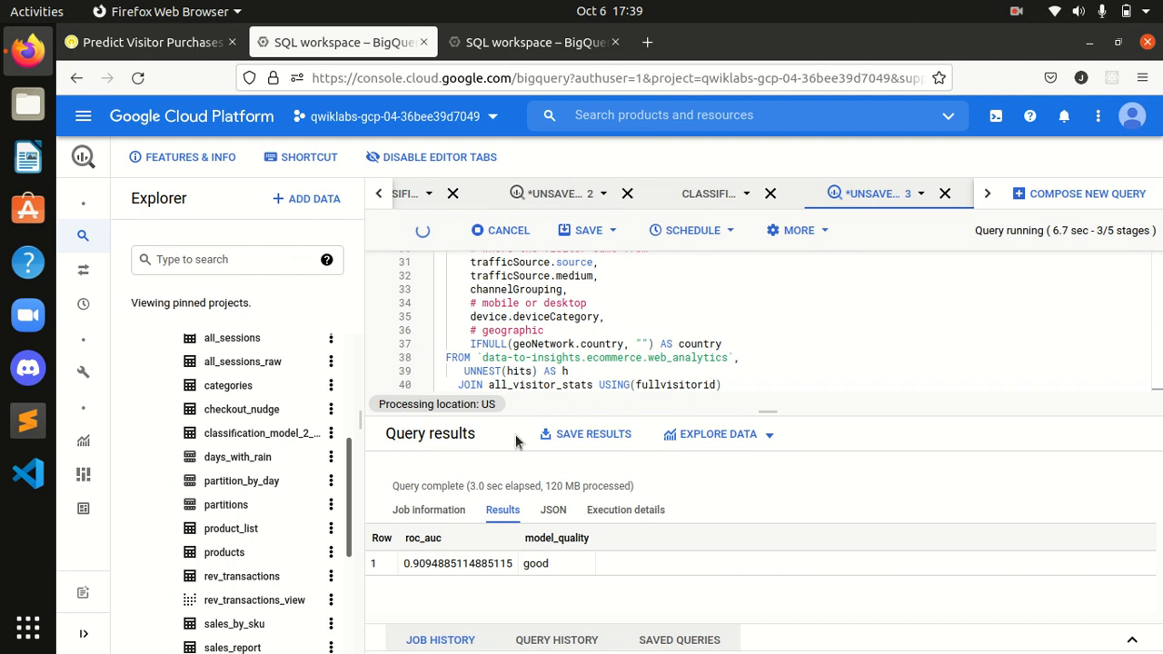
Find the lab's expected output for the second model's evaluation and verify the "Better predictive power" objective.
left_click(209, 42)
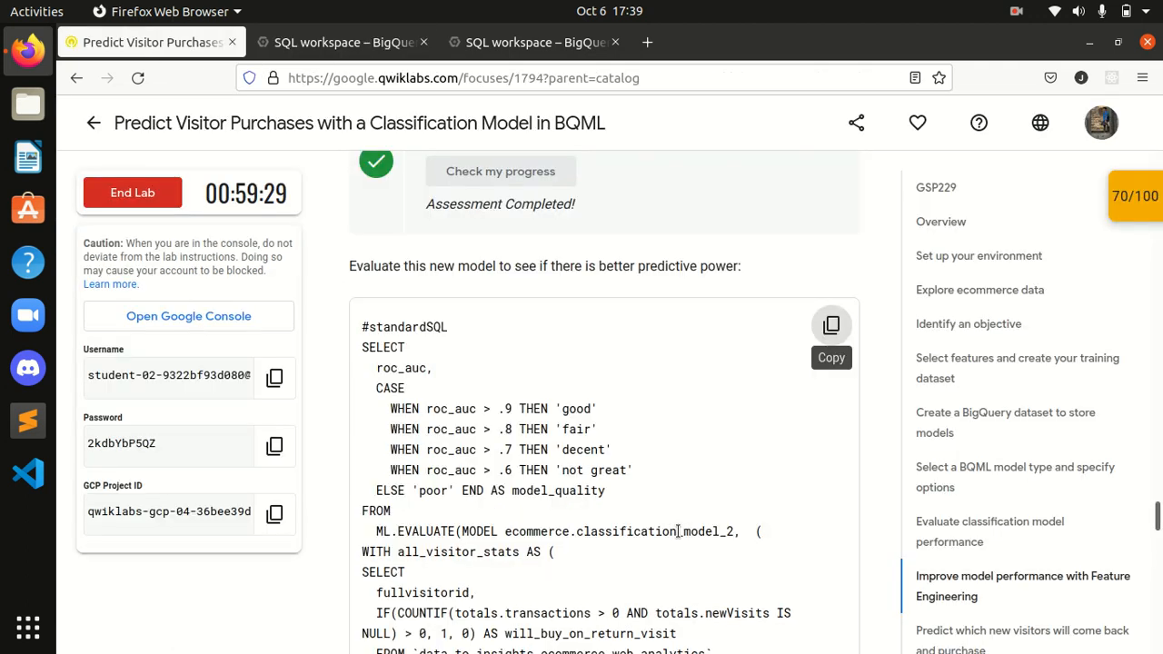
scroll(677, 532, "down", 10)
scroll(675, 531, "down", 1)
left_click(536, 581)
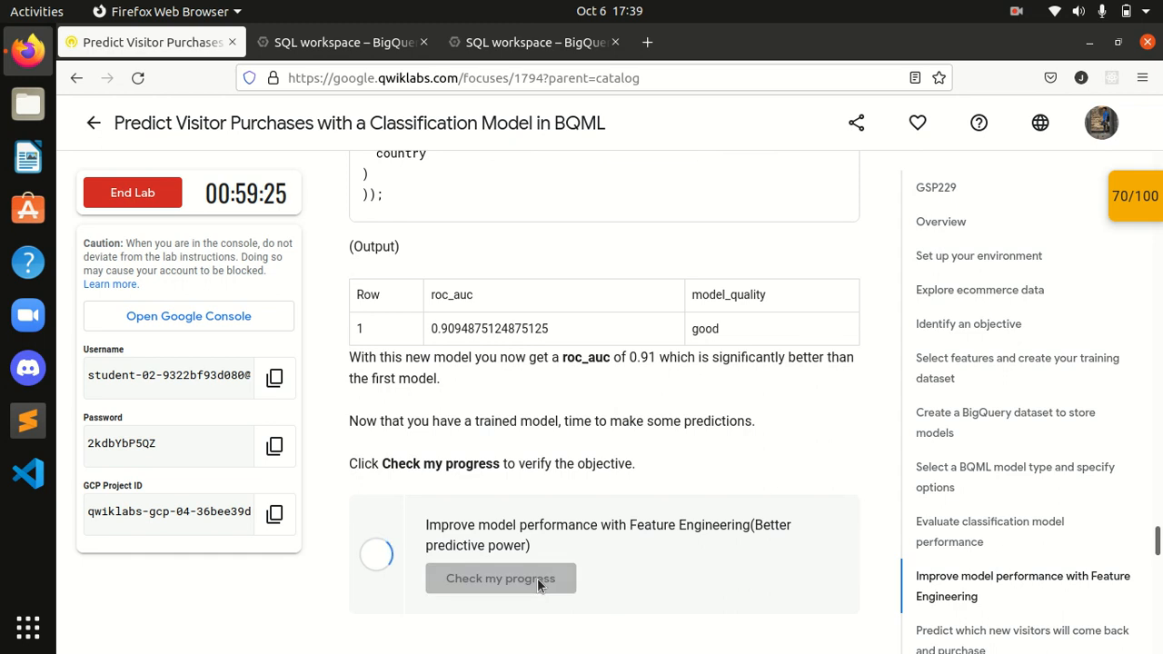
Review the lab section on predicting which new visitors will purchase and copy its ml.PREDICT query for classification_model_2.
scroll(537, 577, "down", 8)
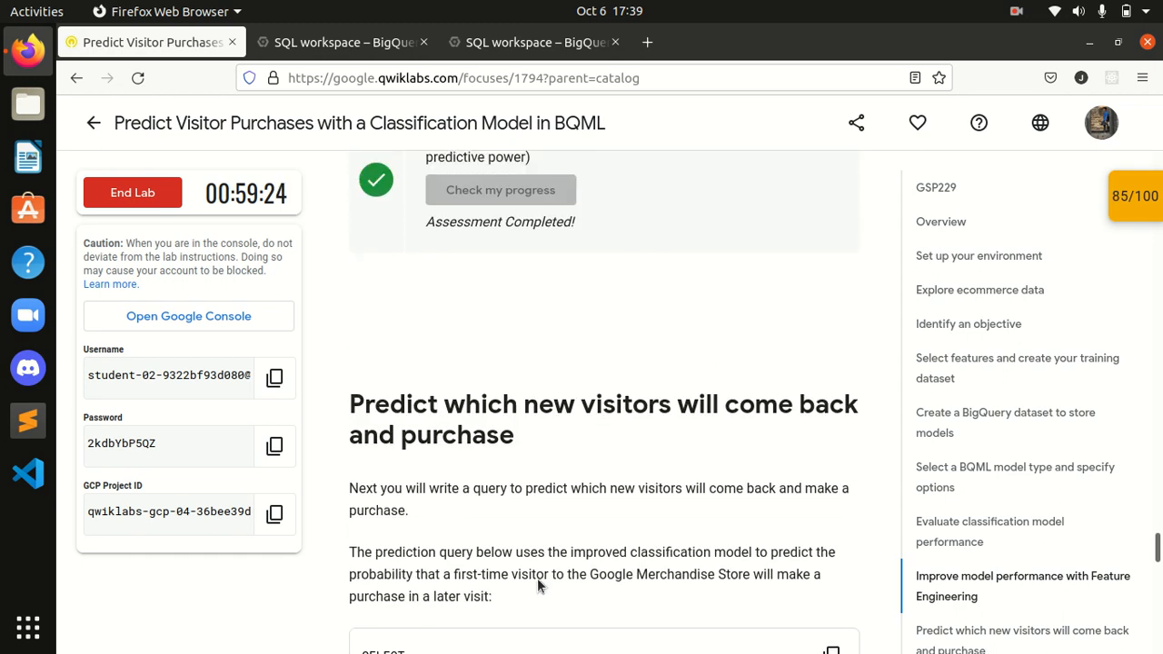
scroll(581, 375, "down", 3)
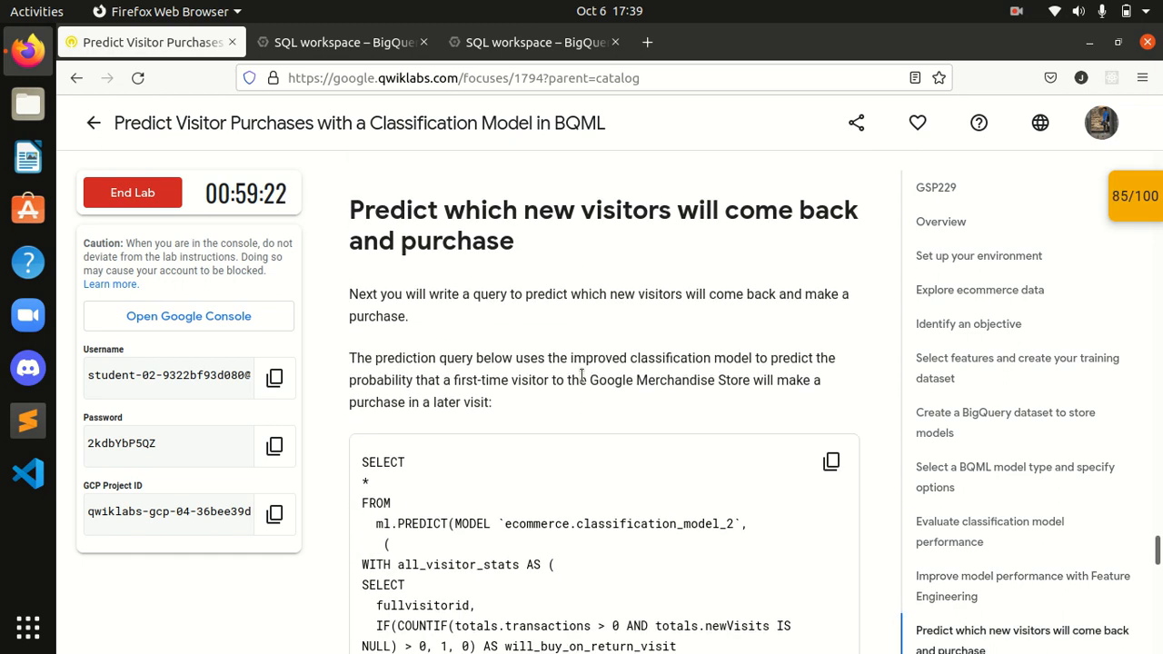
scroll(586, 377, "down", 4)
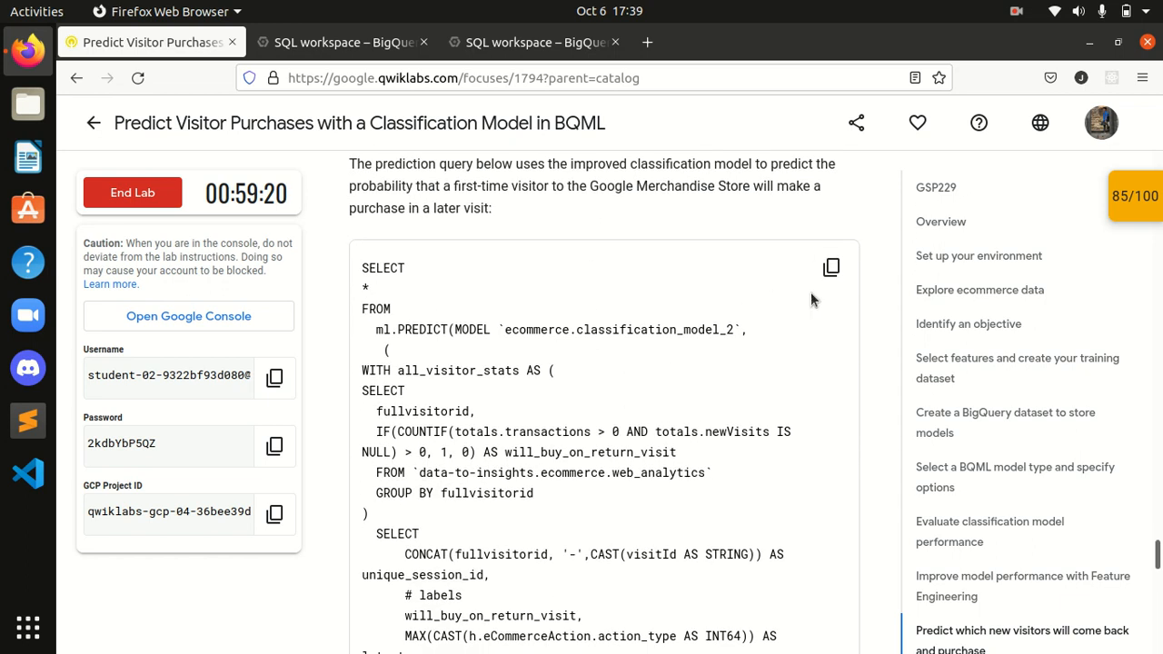
left_click(831, 267)
Paste the ml.PREDICT query into a new BigQuery query and run it.
left_click(336, 42)
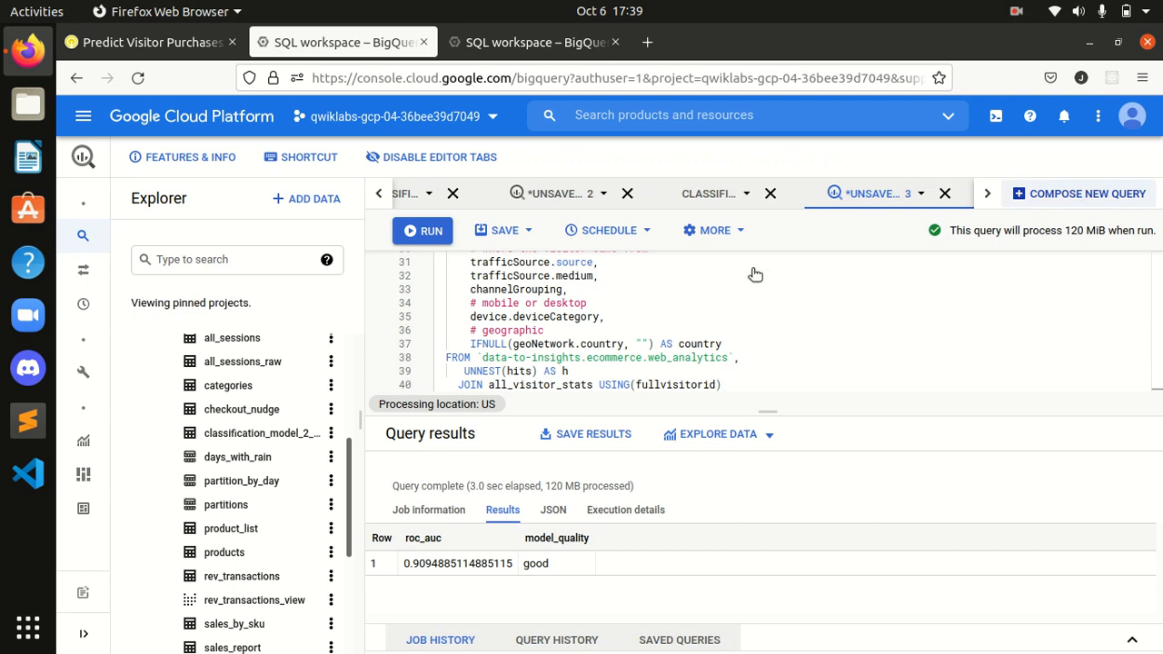
left_click(591, 300)
key("ctrl+v")
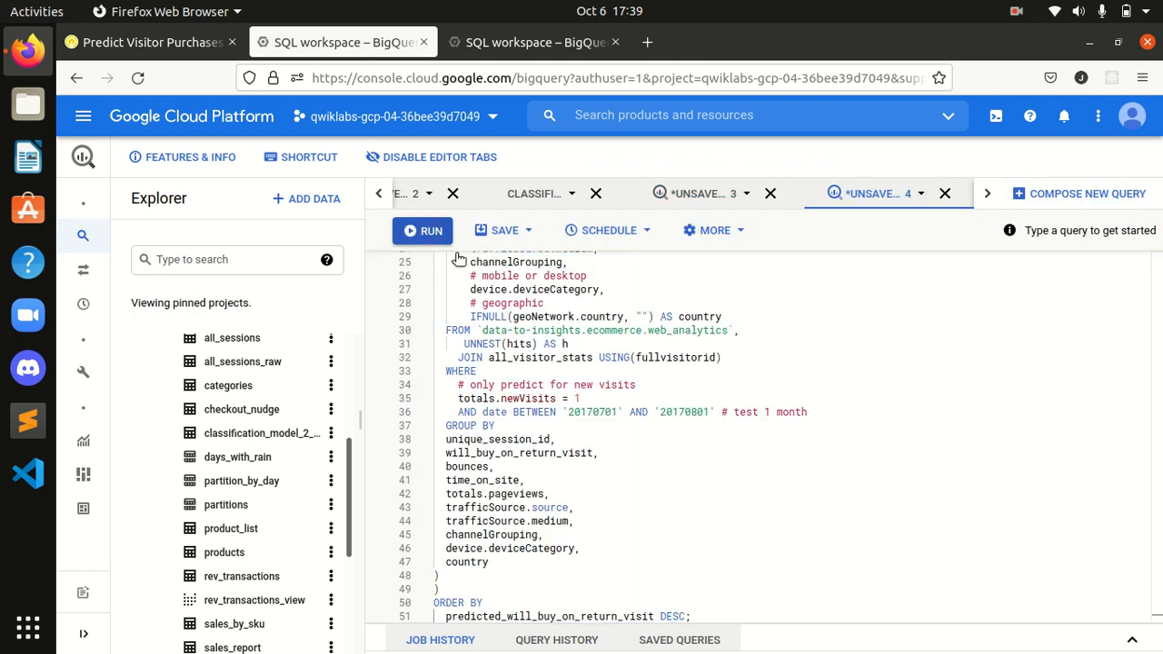
left_click(423, 230)
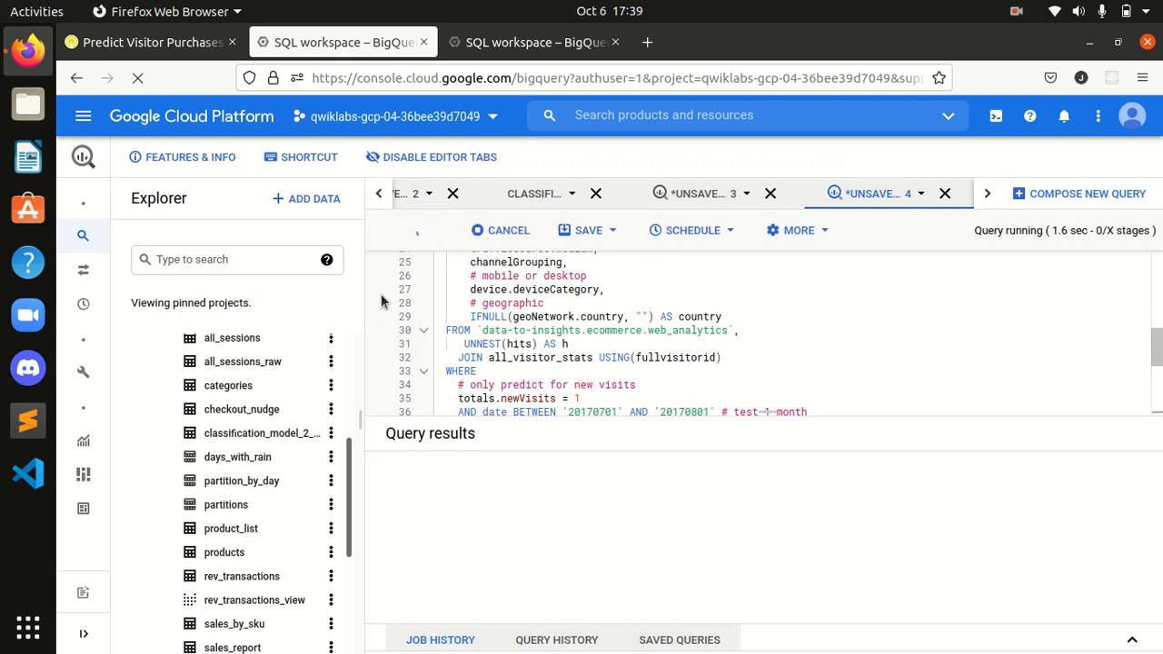
Check the prediction query's results in BigQuery and verify the lab's "Predict which new visitors will come back and purchase" objective.
left_click(150, 42)
scroll(687, 466, "down", 5)
scroll(688, 467, "down", 10)
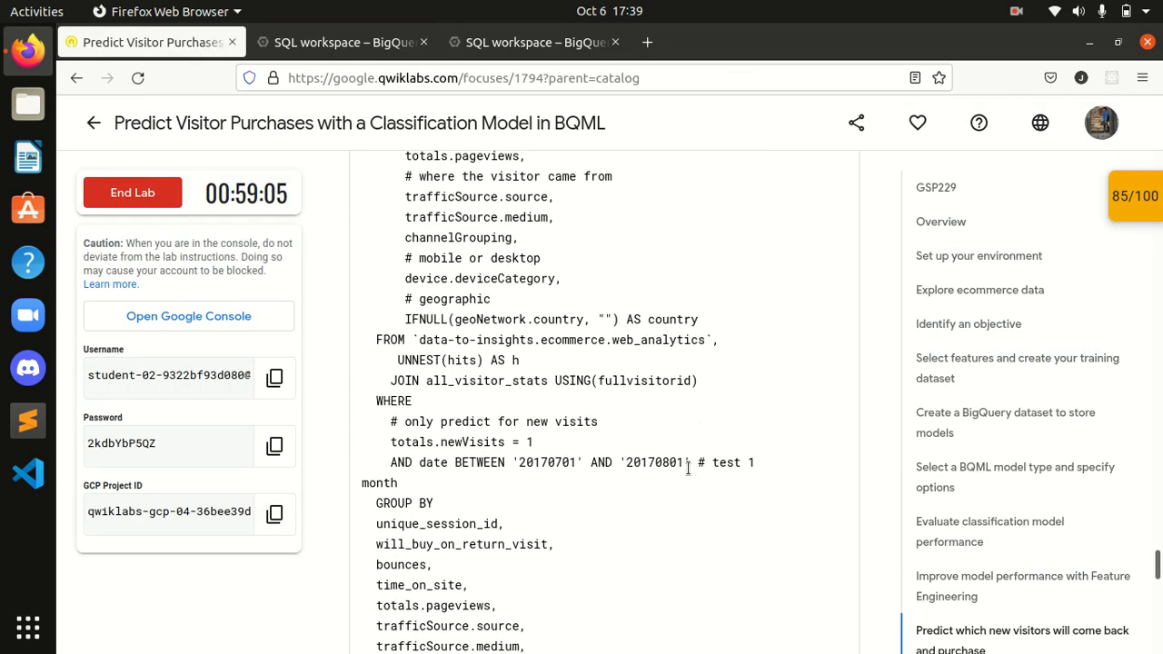
scroll(688, 467, "down", 2)
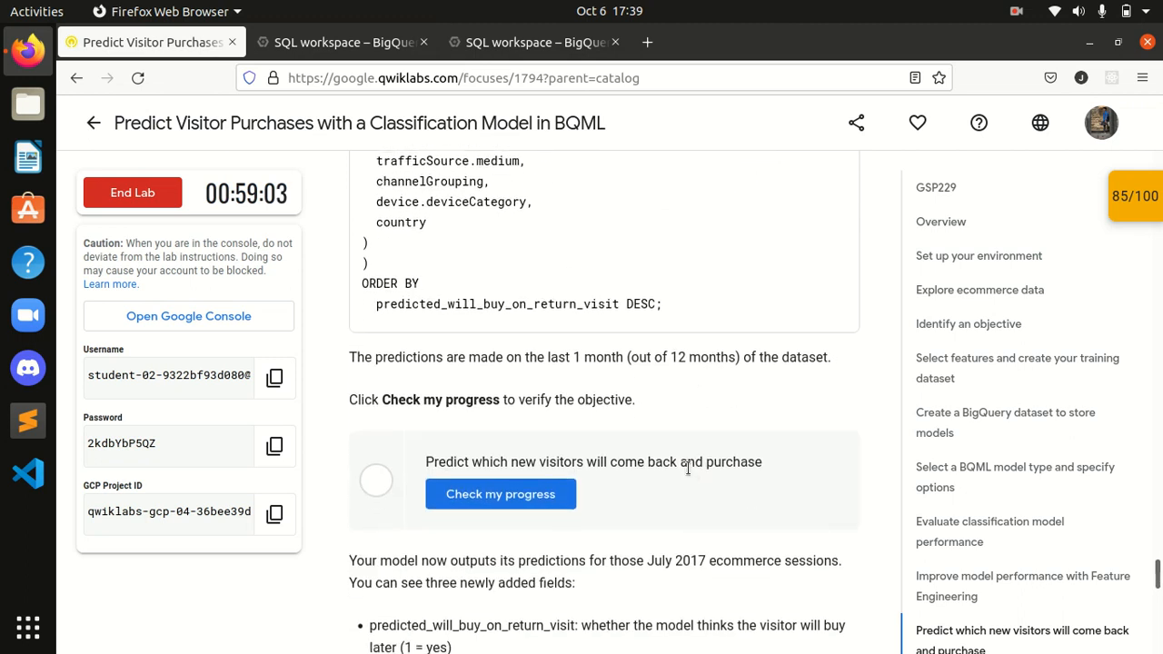
left_click(341, 42)
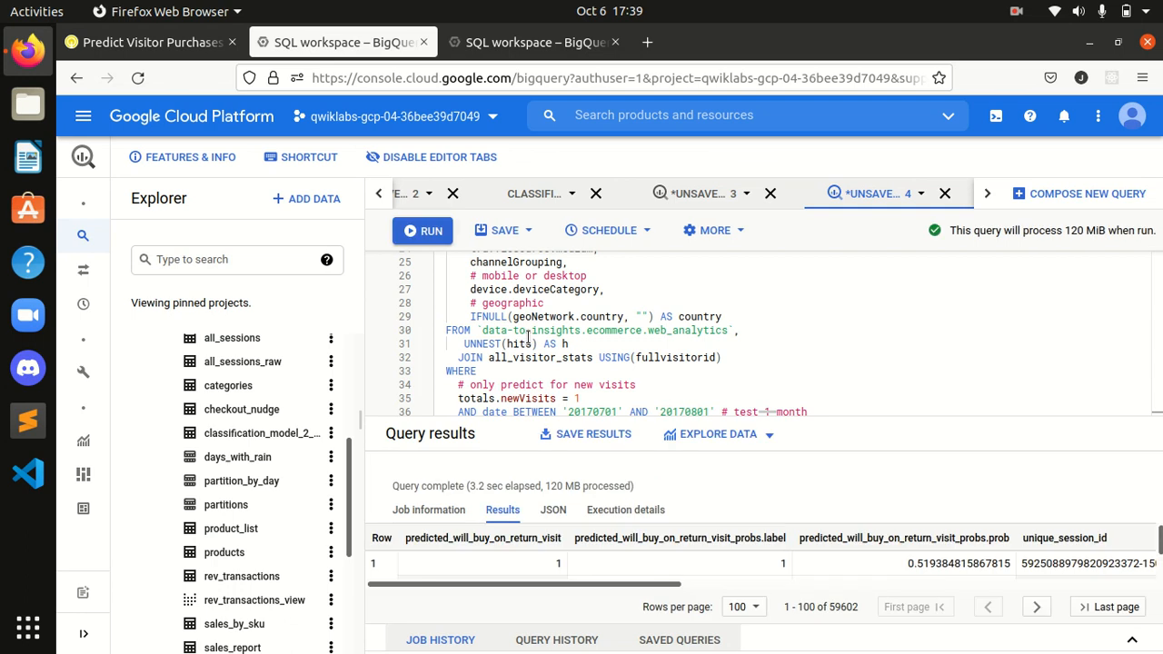
left_click(150, 41)
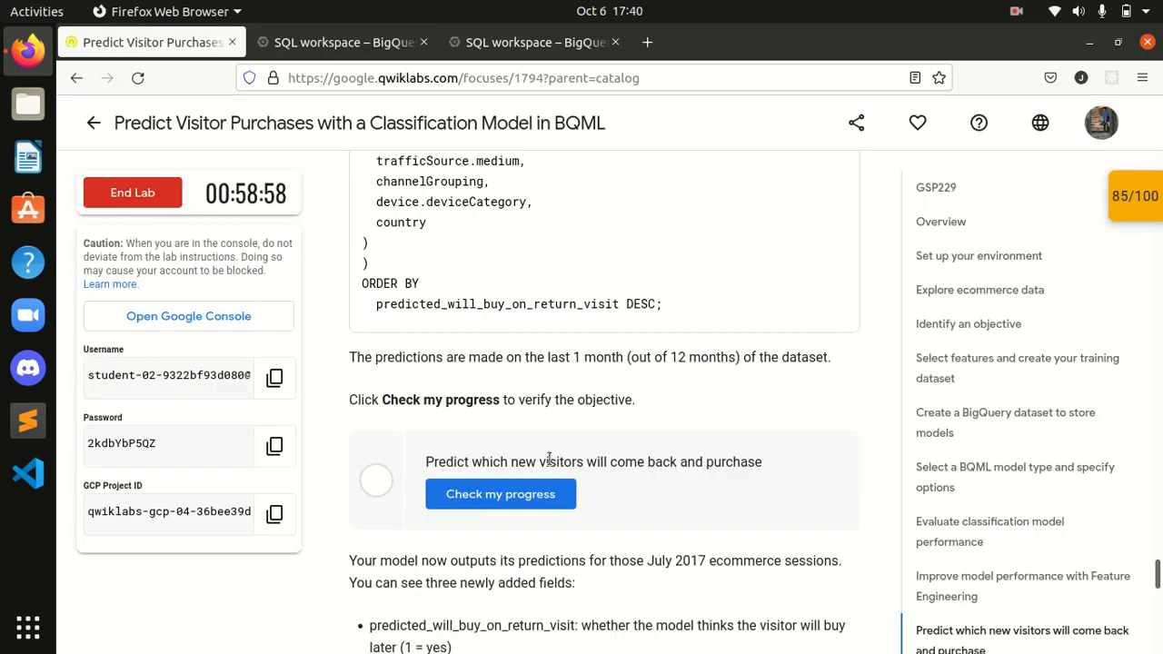
left_click(515, 494)
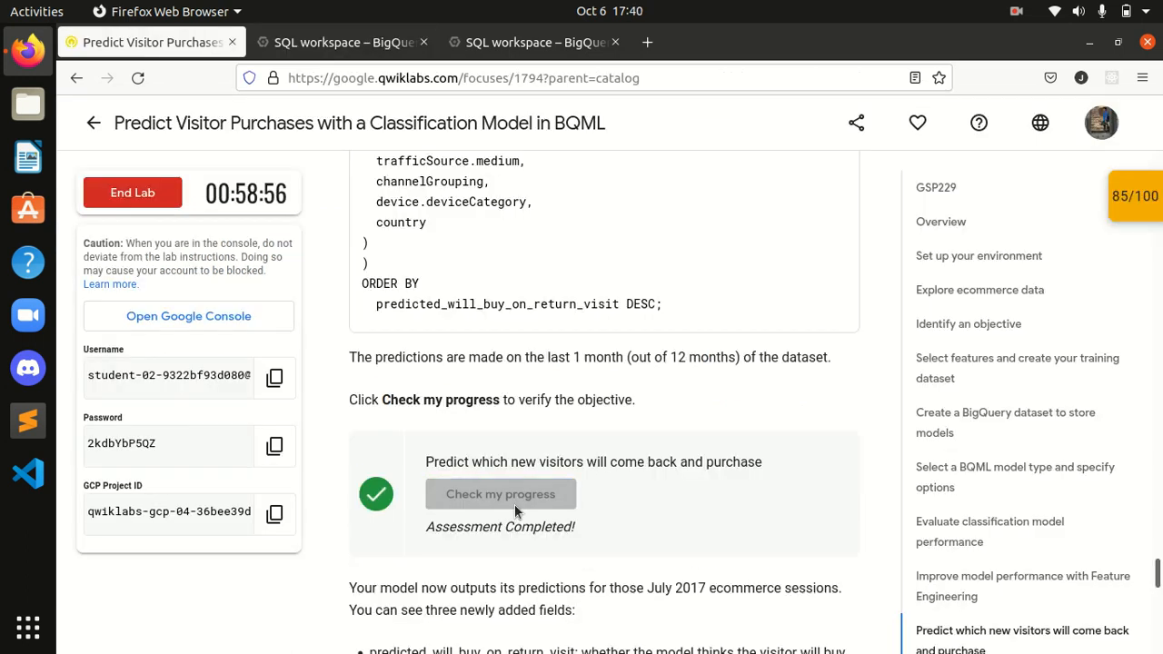
Review the final checkpoint scores and skim the remaining lab instructions down to the Congratulations section.
scroll(515, 505, "down", 3)
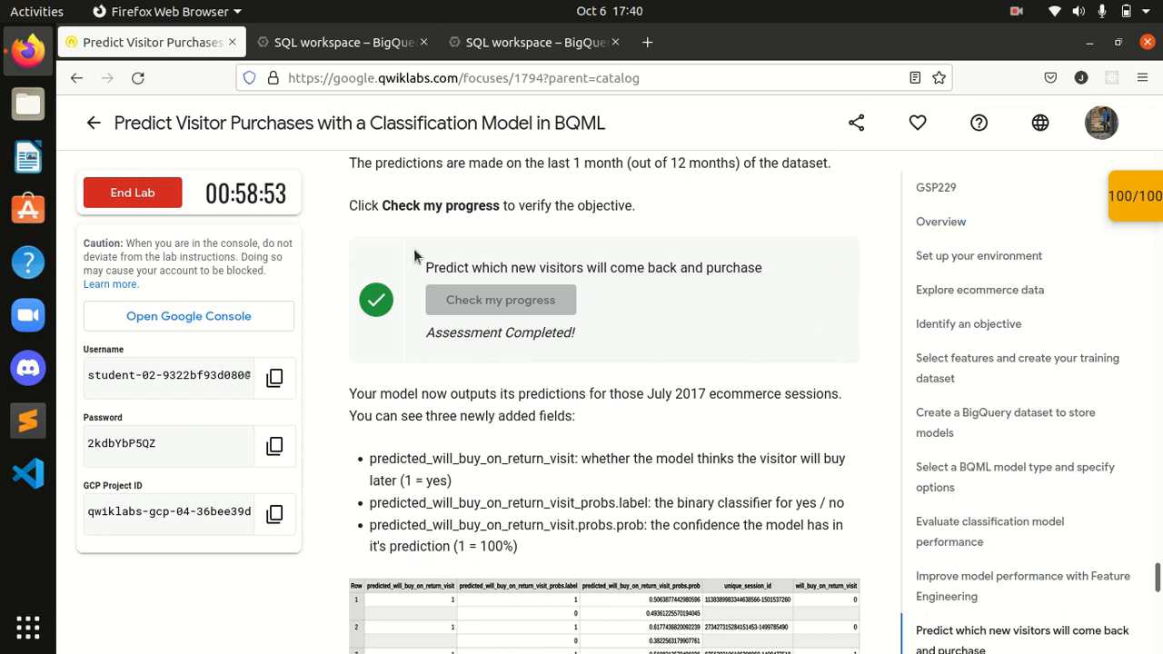
left_click(1151, 202)
mouse_move(1157, 242)
left_mouse_down()
mouse_move(1158, 381)
mouse_move(1141, 226)
left_mouse_up()
left_click(1121, 201)
left_click_drag(1157, 579, 1157, 615)
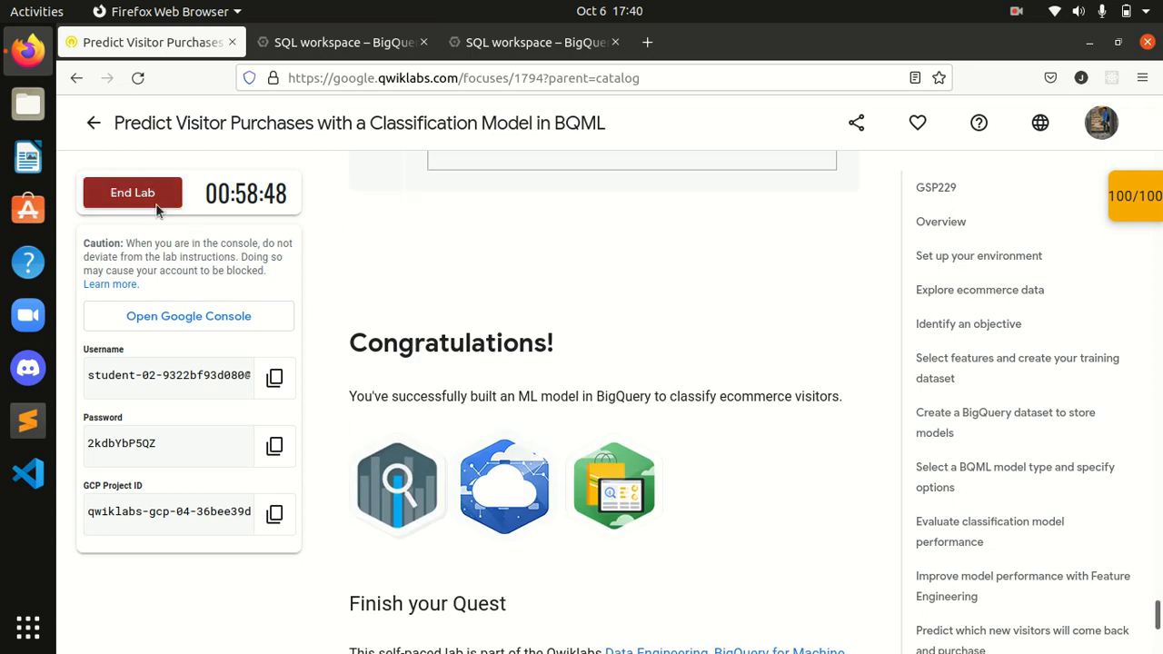
End the lab and dismiss the satisfaction survey without submitting a rating.
left_click(132, 192)
left_click(775, 442)
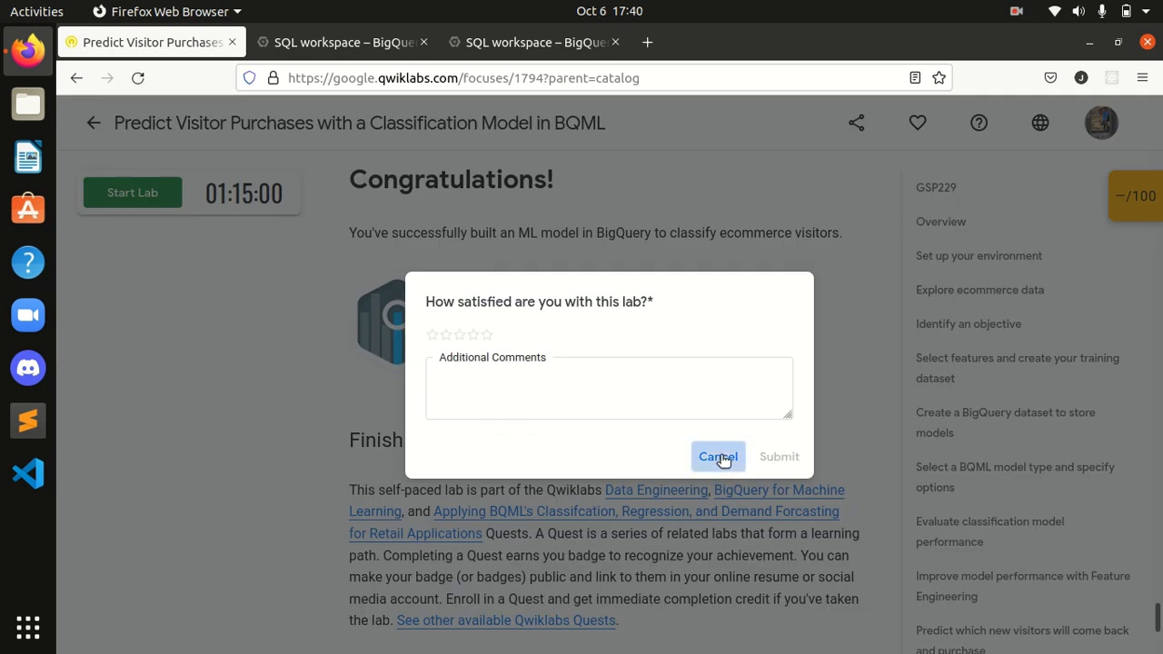
left_click(723, 457)
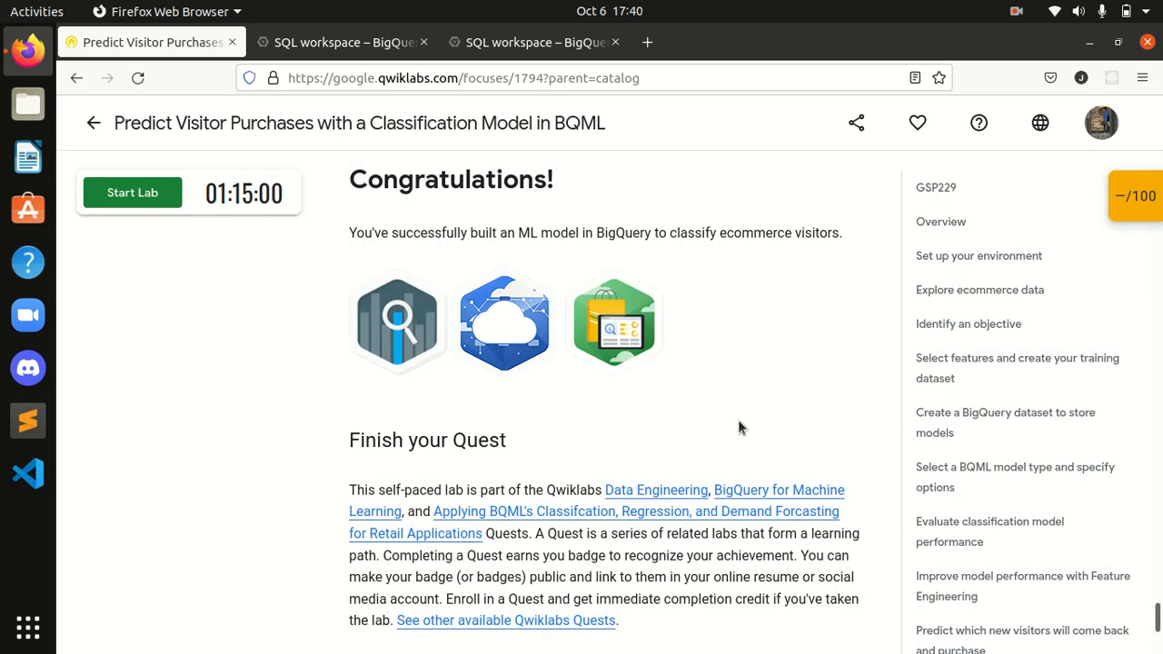